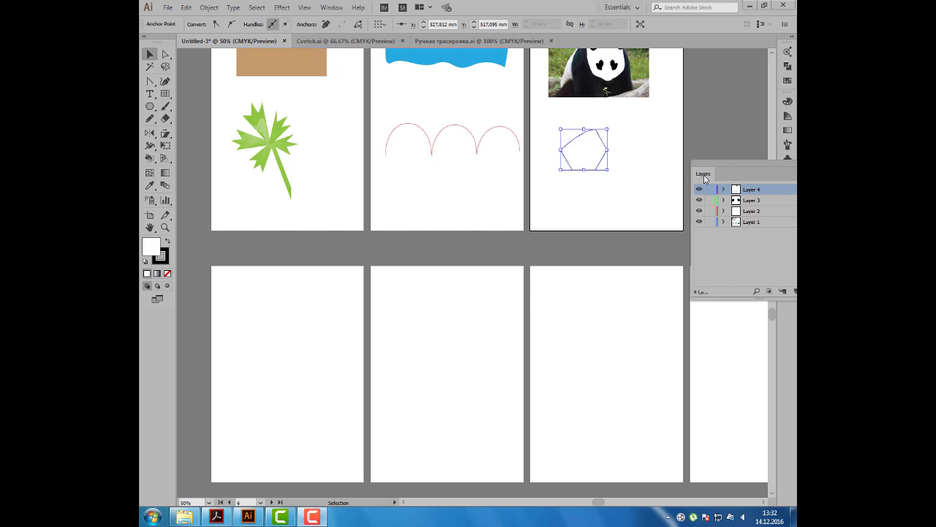
- Draw a wavy vertical freehand Pencil line down the left side of the lower-left artboard
{"action": "left_click", "coordinate": [151, 120]}
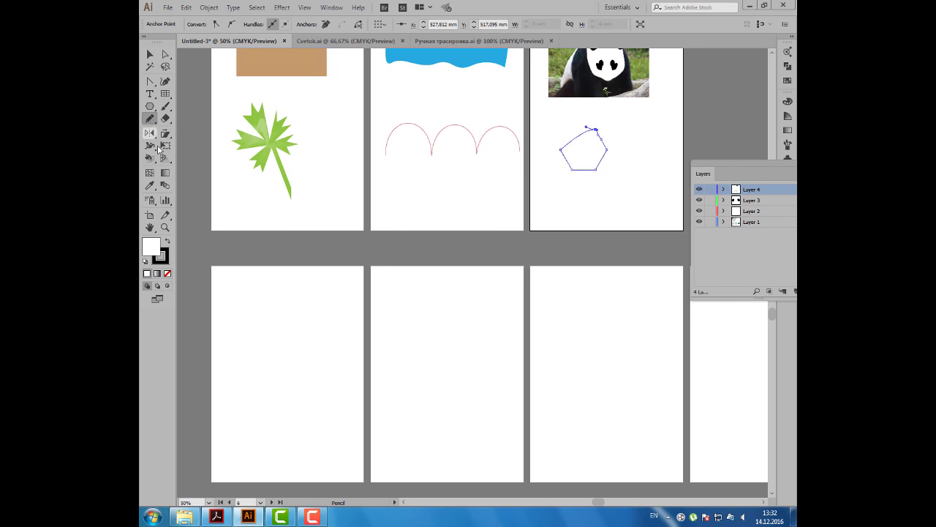
{"action": "left_click_drag", "start_coordinate": [242, 280], "coordinate": [230, 416]}
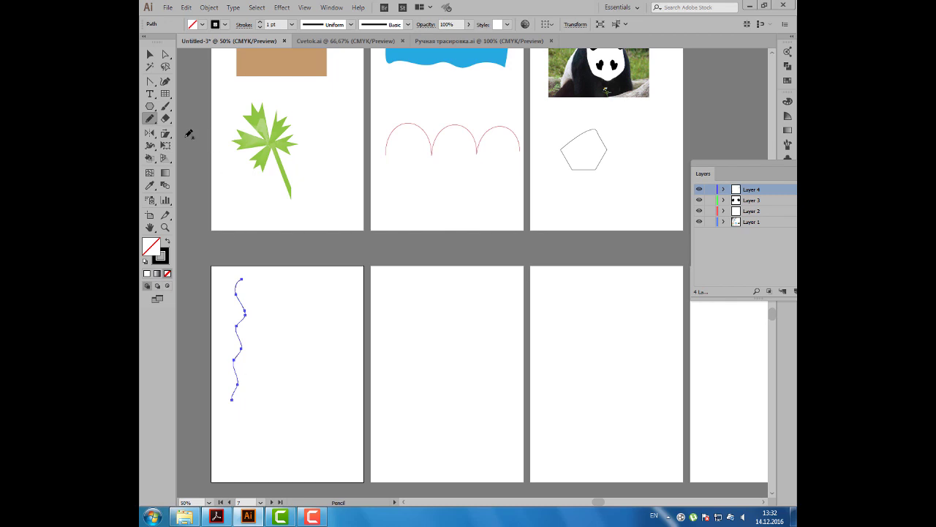
- Draw a second smooth wavy line from four curved Pen anchors beside the first
{"action": "left_click_drag", "start_coordinate": [165, 81], "coordinate": [183, 83]}
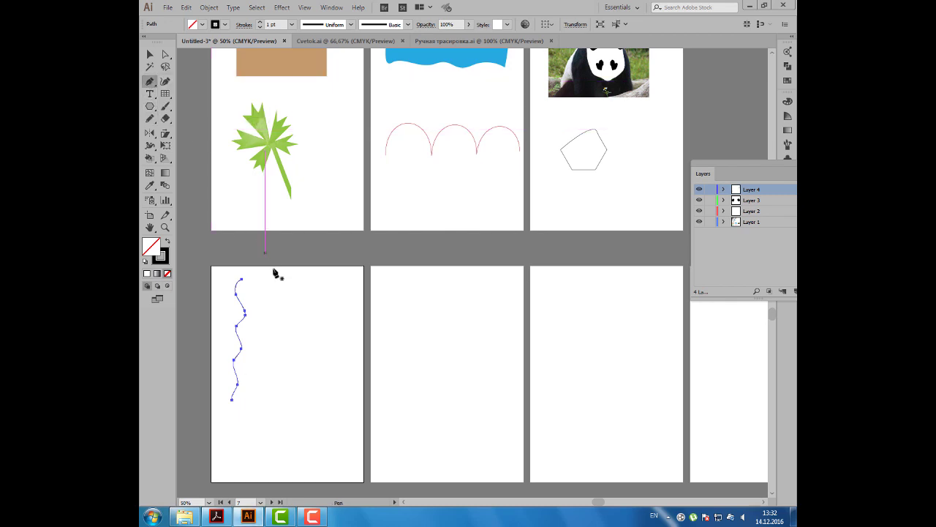
{"action": "left_click_drag", "start_coordinate": [265, 279], "coordinate": [286, 278]}
{"action": "left_click_drag", "start_coordinate": [264, 310], "coordinate": [291, 311]}
{"action": "left_click_drag", "start_coordinate": [266, 350], "coordinate": [269, 352]}
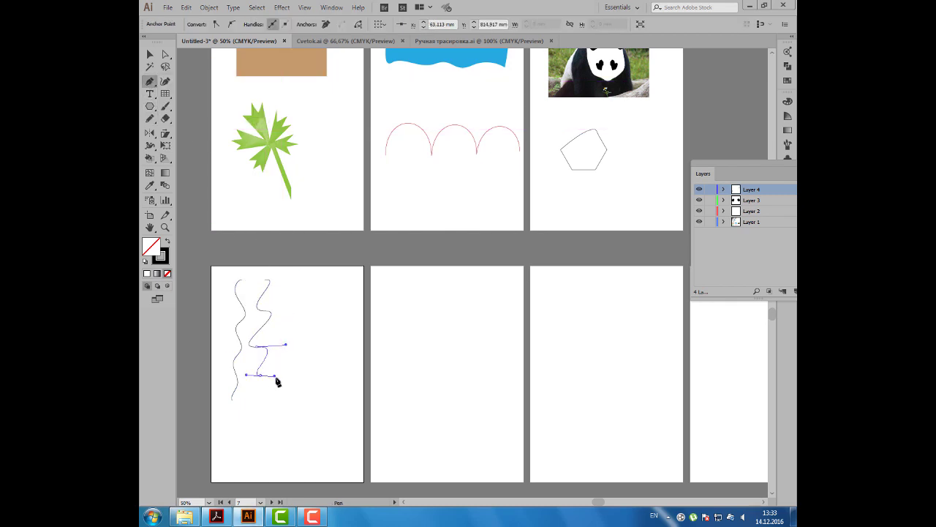
{"action": "left_click_drag", "start_coordinate": [252, 398], "coordinate": [274, 397]}
{"action": "key", "text": "Escape"}
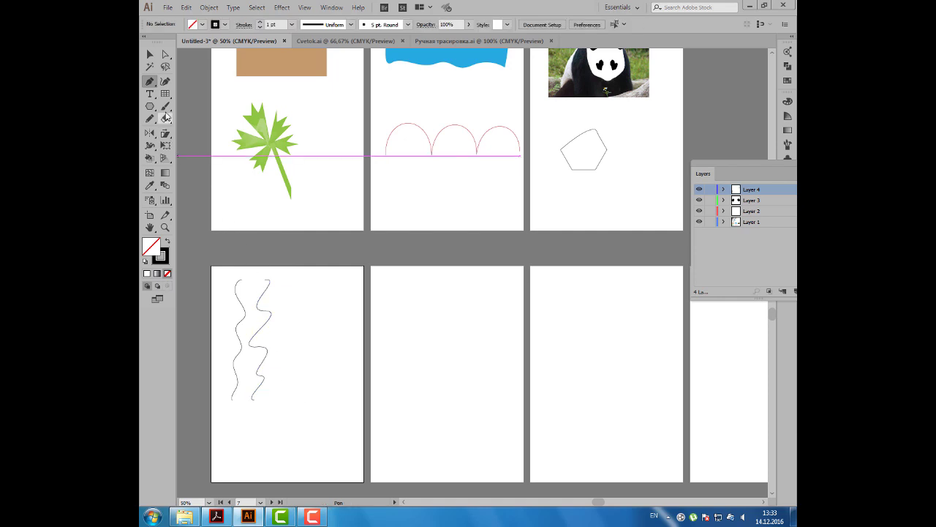
{"action": "left_click", "coordinate": [165, 108]}
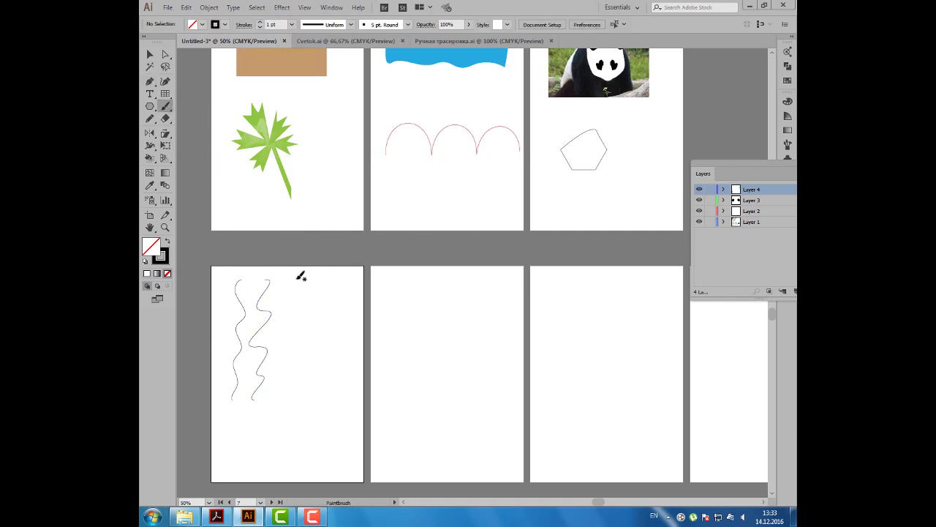
- Paint a bold 5 pt round-brush wavy stroke right of the two thin lines
{"action": "left_click_drag", "start_coordinate": [296, 279], "coordinate": [287, 400]}
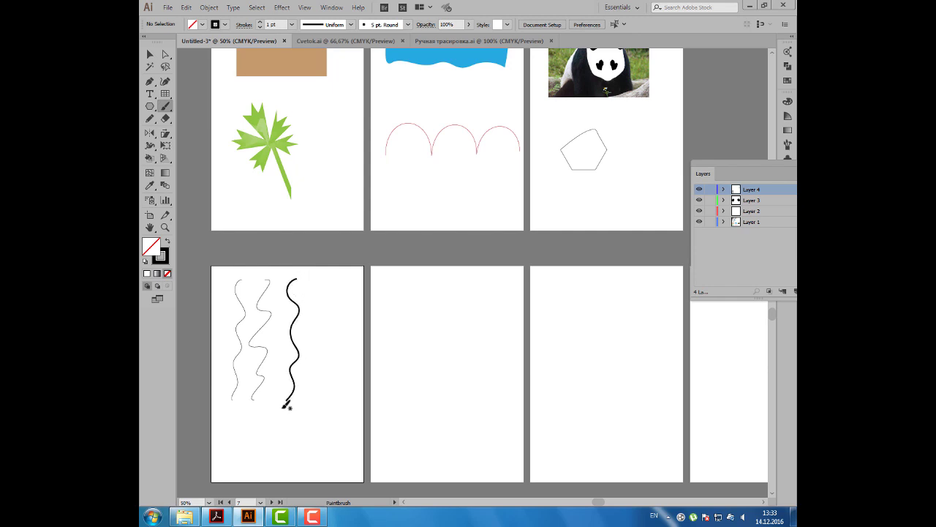
{"action": "left_click", "coordinate": [150, 54]}
{"action": "scroll", "coordinate": [197, 337], "scroll_direction": "up", "scroll_amount": 1}
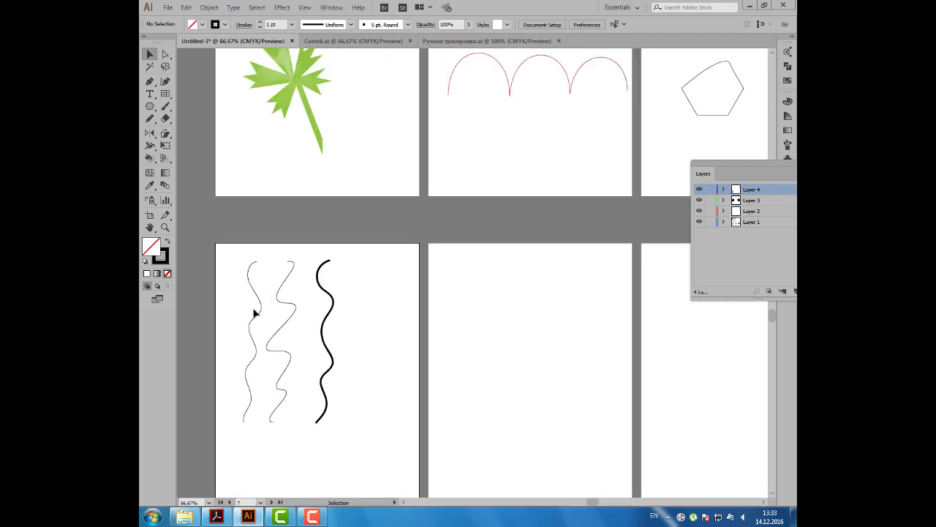
{"action": "left_click_drag", "start_coordinate": [246, 304], "coordinate": [290, 330]}
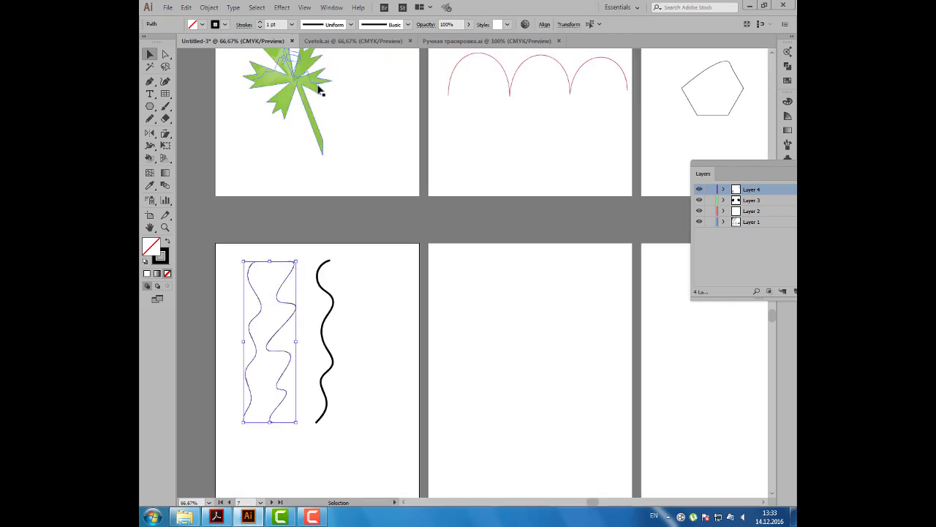
{"action": "left_click", "coordinate": [271, 24]}
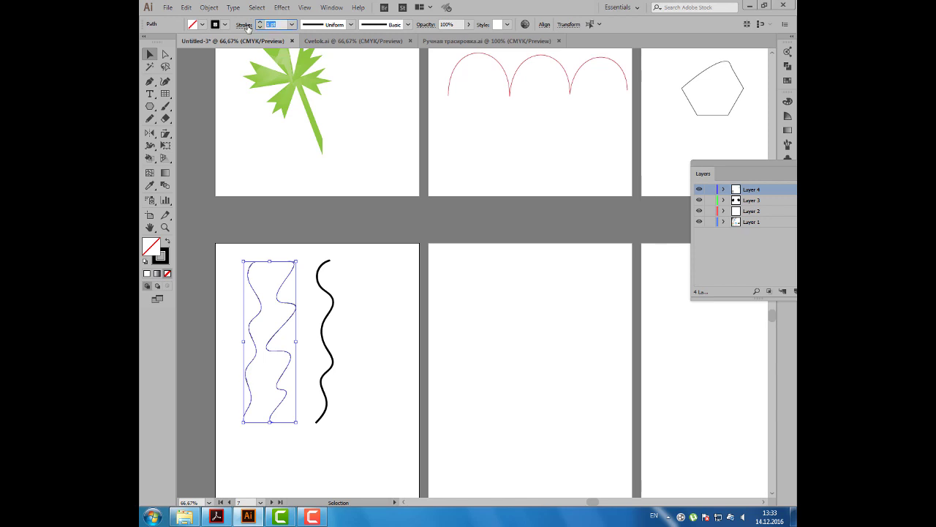
{"action": "left_click", "coordinate": [321, 315]}
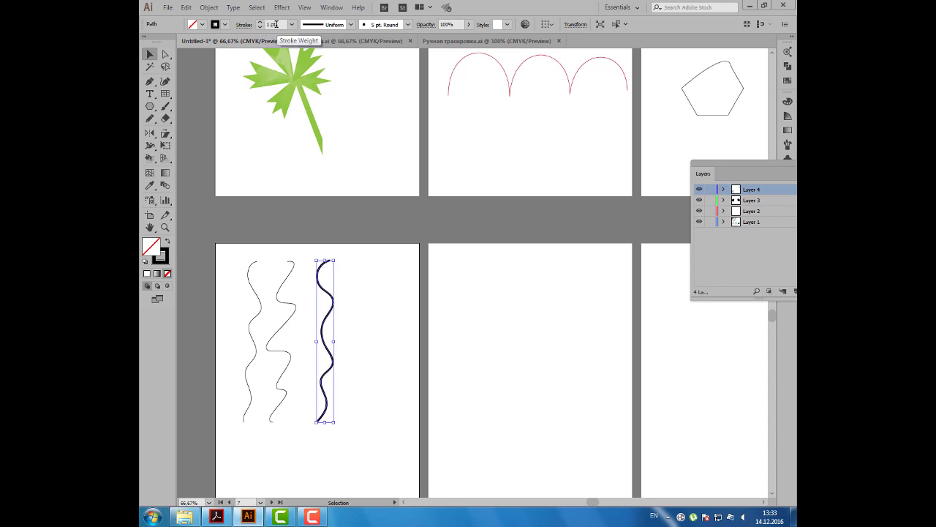
- Give the thick wavy line the charcoal brush definition at 4 pt stroke weight
{"action": "left_click_drag", "start_coordinate": [367, 273], "coordinate": [323, 311]}
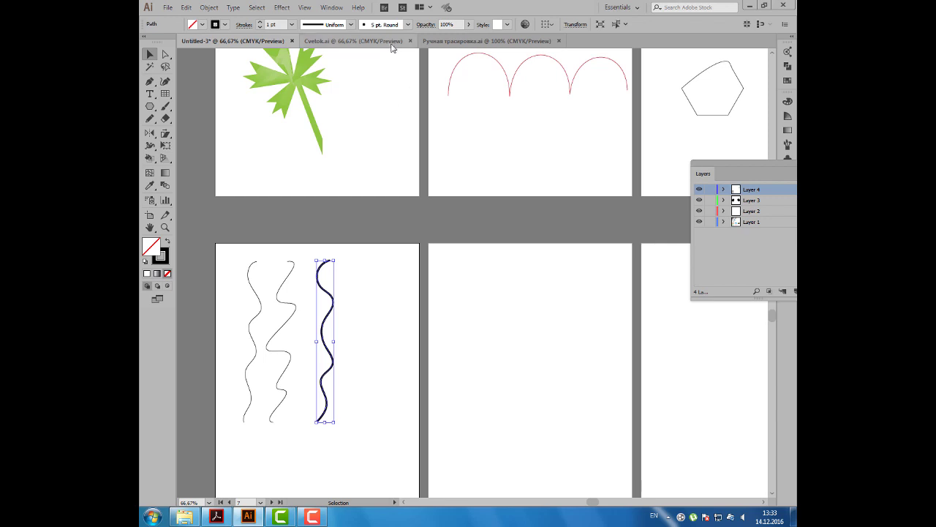
{"action": "left_click", "coordinate": [409, 25]}
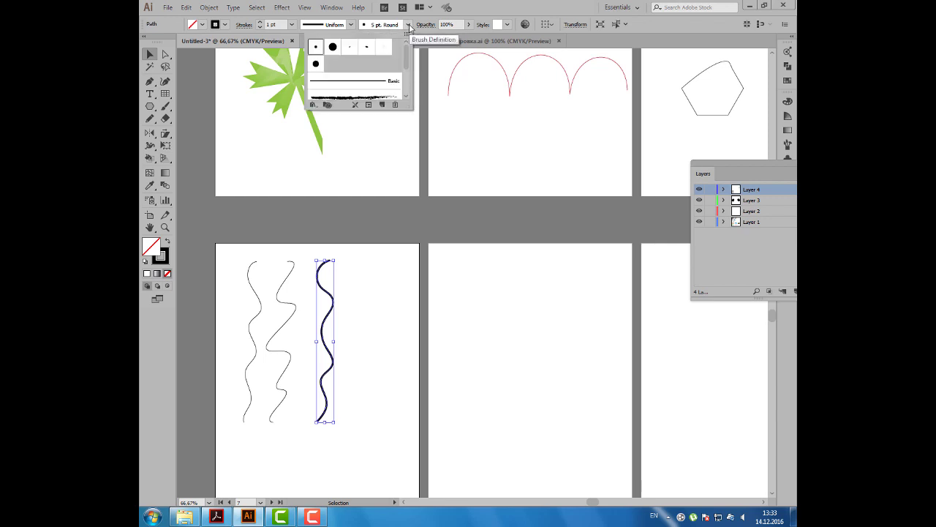
{"action": "left_click", "coordinate": [387, 96]}
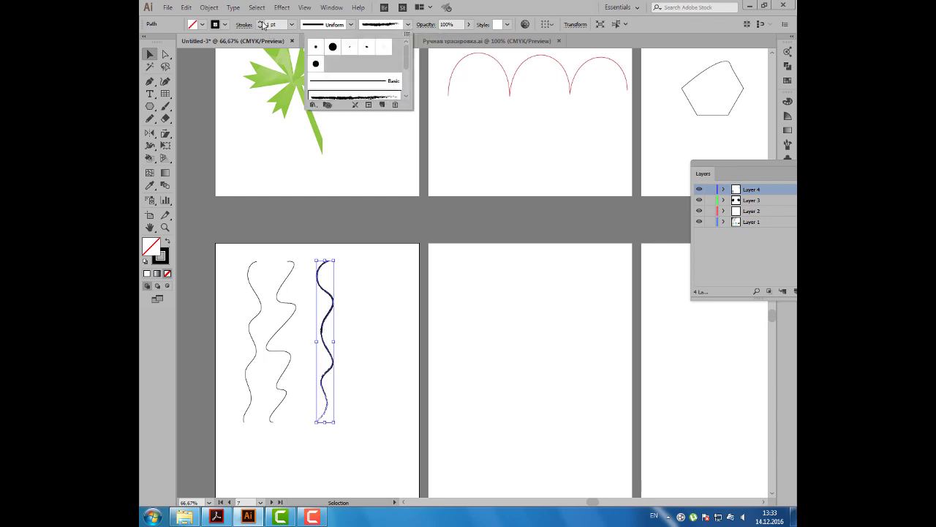
{"action": "left_click", "coordinate": [261, 22]}
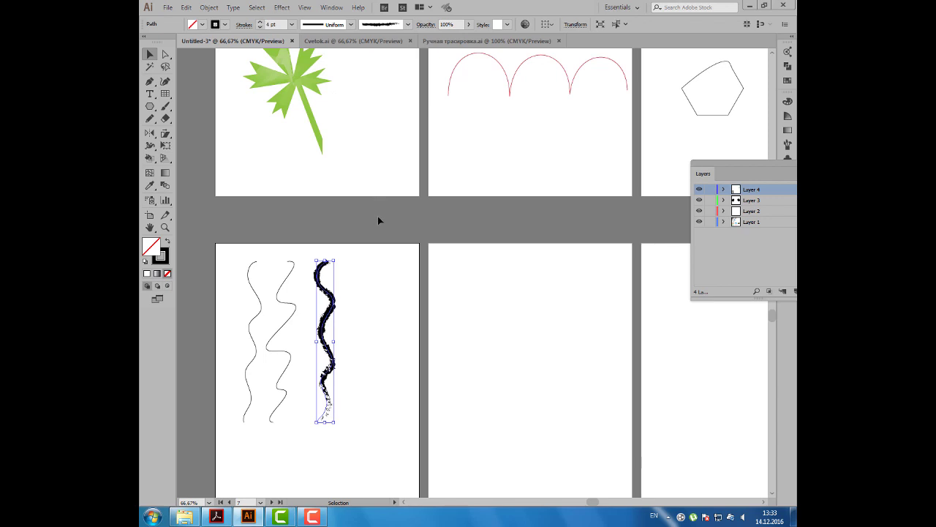
{"action": "left_click", "coordinate": [367, 279]}
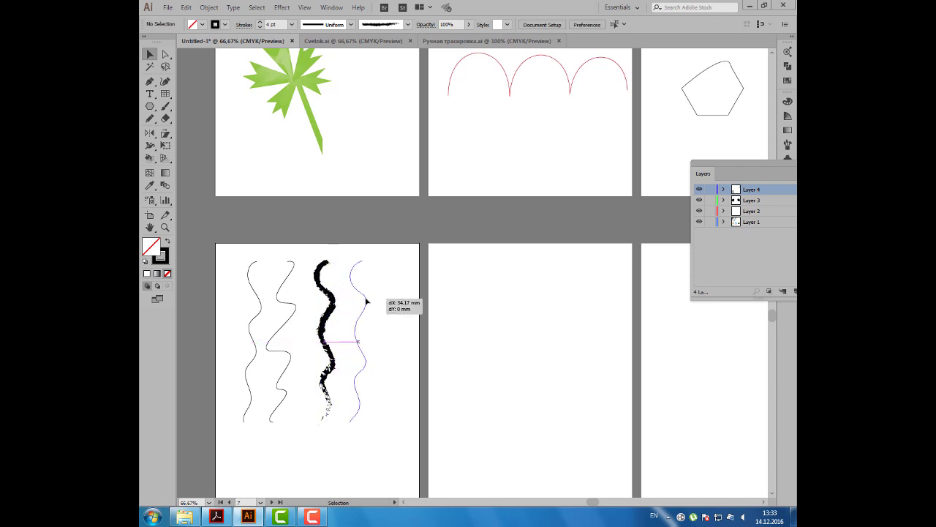
- Move the charcoal line farther right and paint a looping brush stroke around it
{"action": "left_click_drag", "start_coordinate": [338, 308], "coordinate": [371, 307]}
{"action": "left_click", "coordinate": [166, 106]}
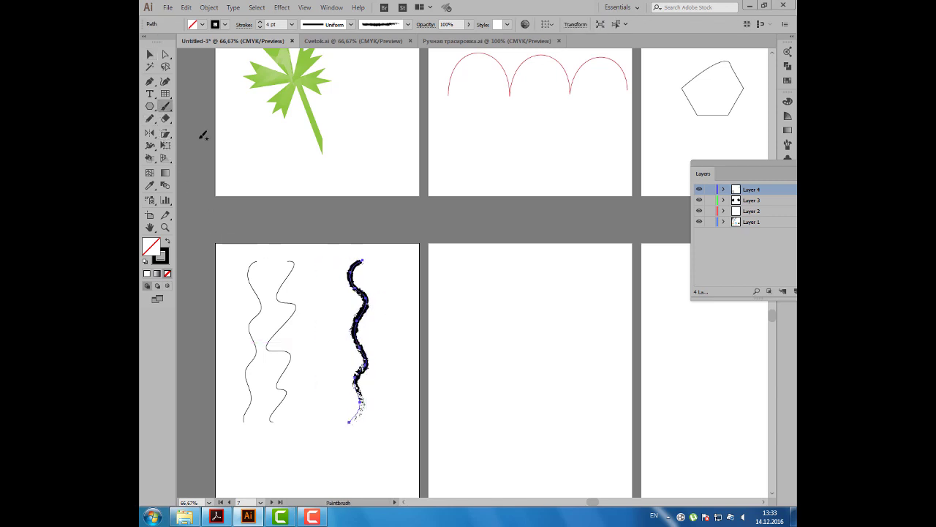
{"action": "left_click_drag", "start_coordinate": [331, 281], "coordinate": [392, 398]}
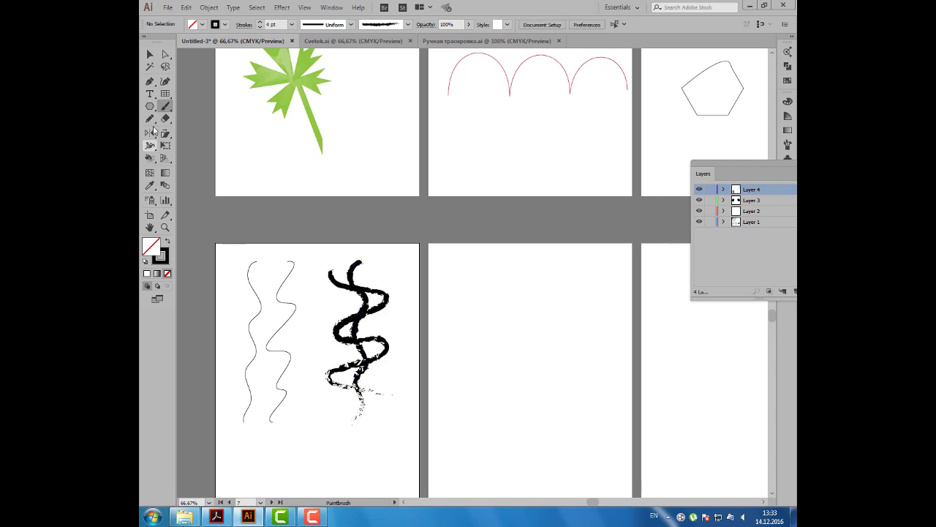
{"action": "left_click", "coordinate": [150, 54]}
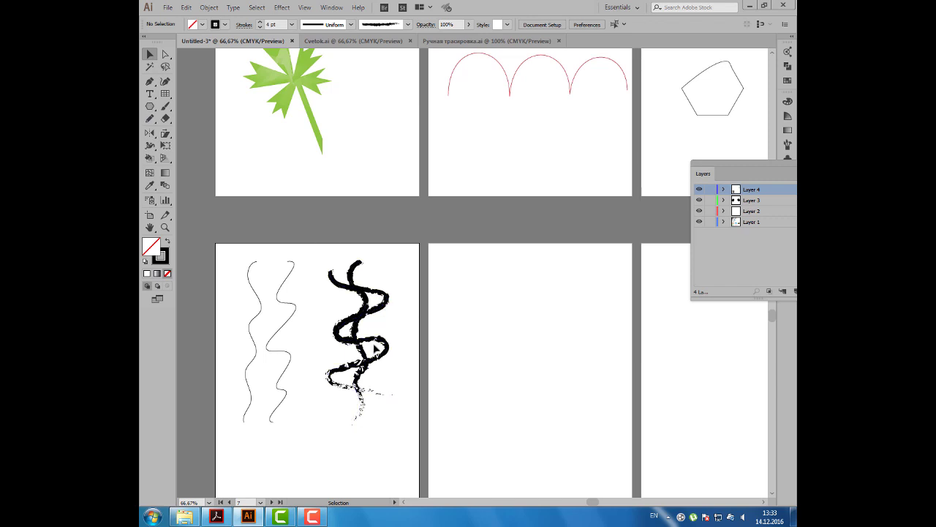
{"action": "left_click", "coordinate": [389, 398]}
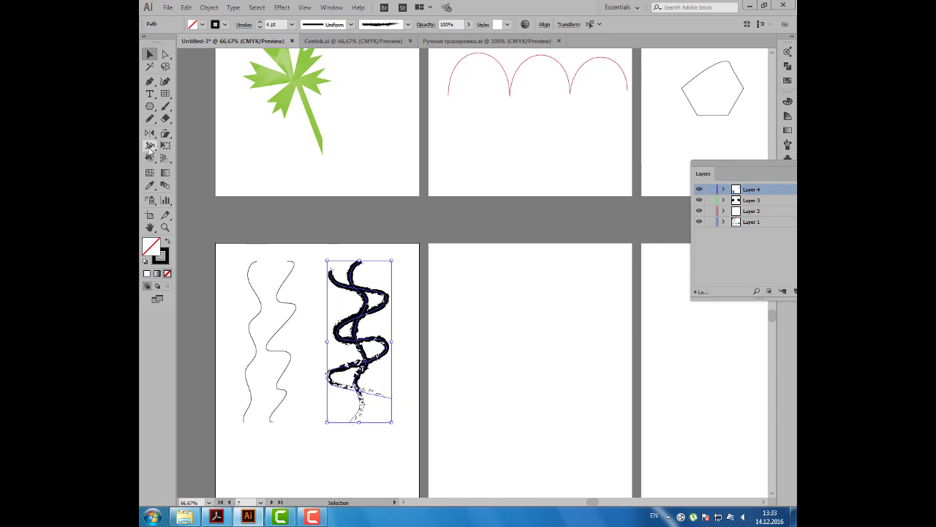
{"action": "left_click_drag", "start_coordinate": [149, 157], "coordinate": [193, 170]}
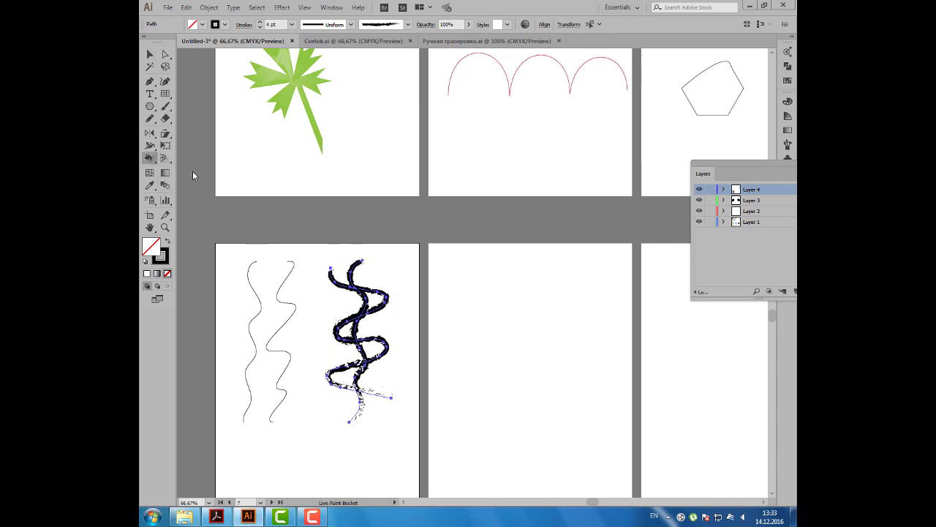
- Convert the strokes to Live Paint and fill loops with green leaf, brown swirl and orange gradient
{"action": "key", "text": "Left"}
{"action": "left_click", "coordinate": [373, 290]}
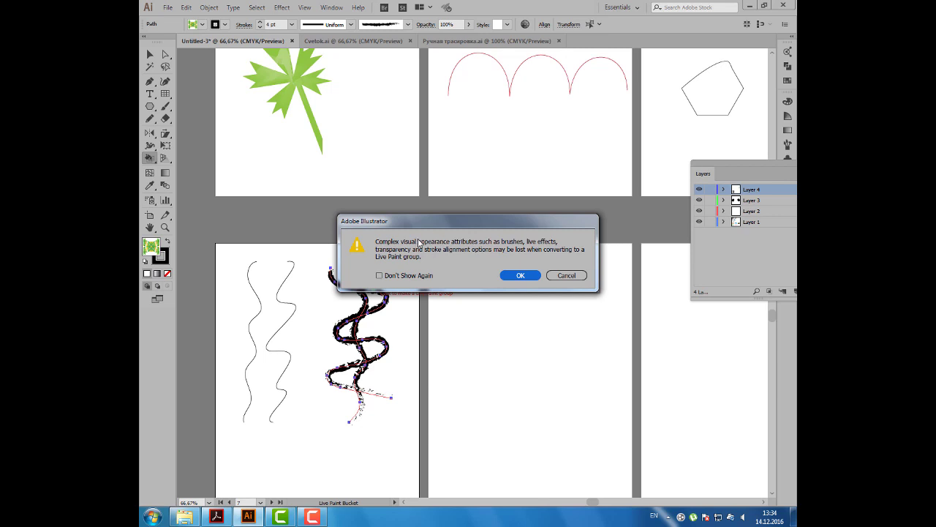
{"action": "left_click", "coordinate": [521, 277]}
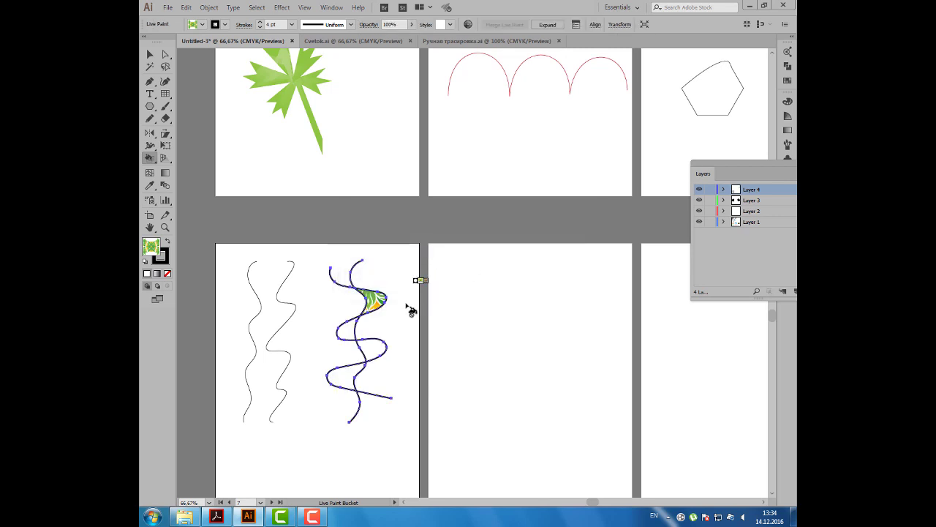
{"action": "key", "text": "Right"}
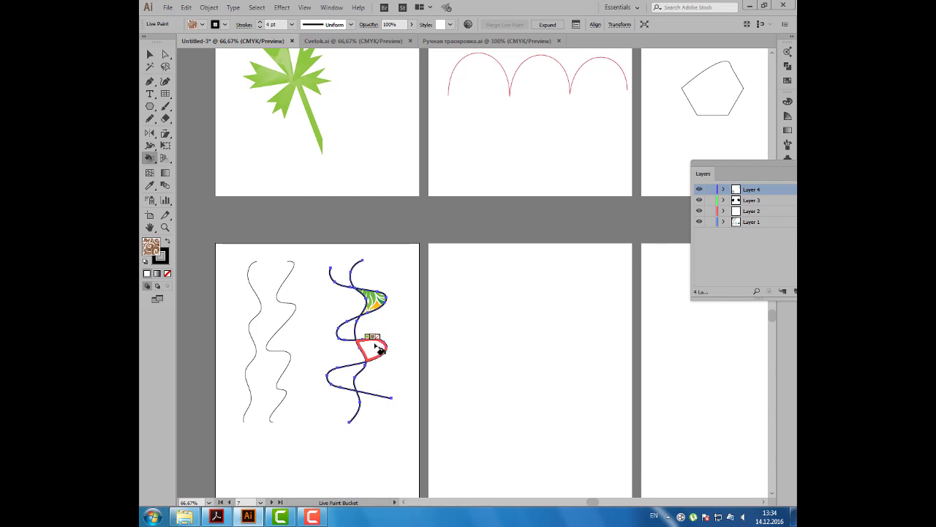
{"action": "left_click", "coordinate": [373, 351]}
{"action": "key", "text": "Right"}
{"action": "key", "text": "Right"}
{"action": "key", "text": "Right"}
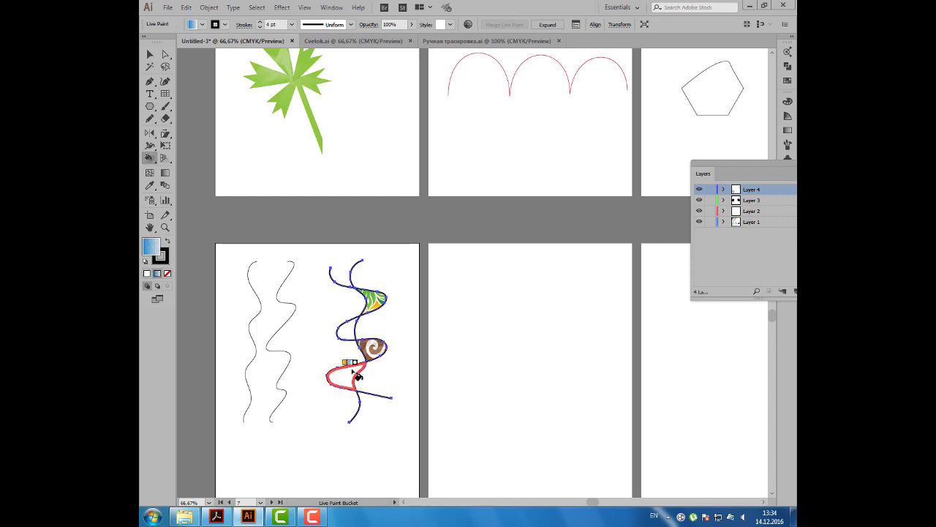
{"action": "key", "text": "Right"}
{"action": "left_click", "coordinate": [356, 375]}
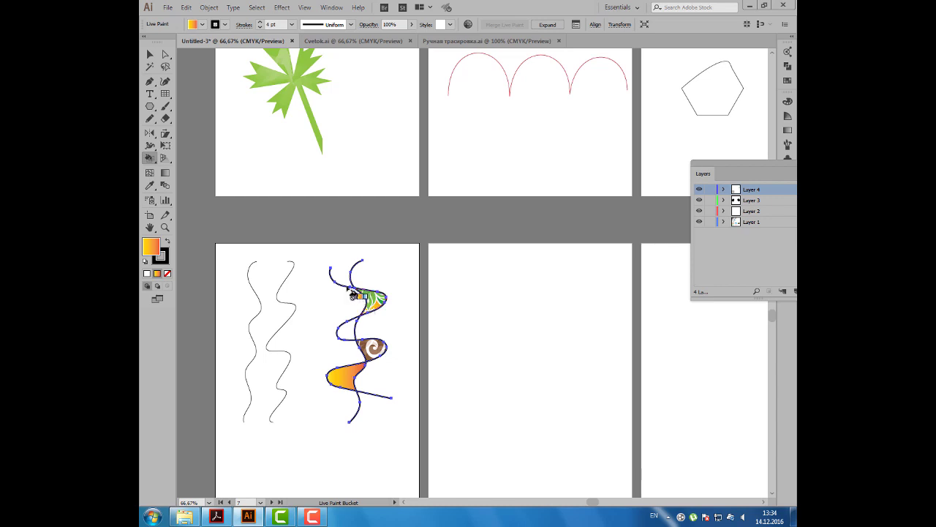
- Marquee-select all the wavy drawings on the artboard and delete them
{"action": "left_click", "coordinate": [150, 54]}
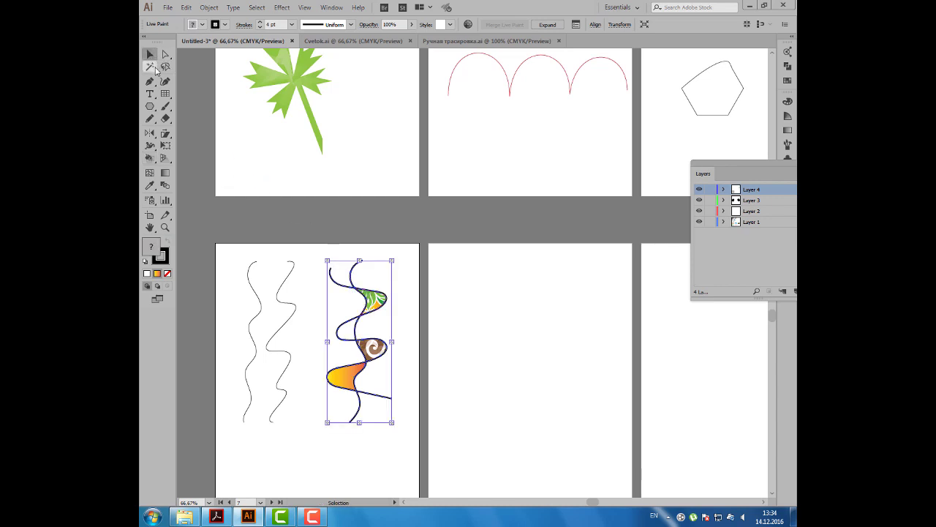
{"action": "left_click_drag", "start_coordinate": [217, 265], "coordinate": [388, 318]}
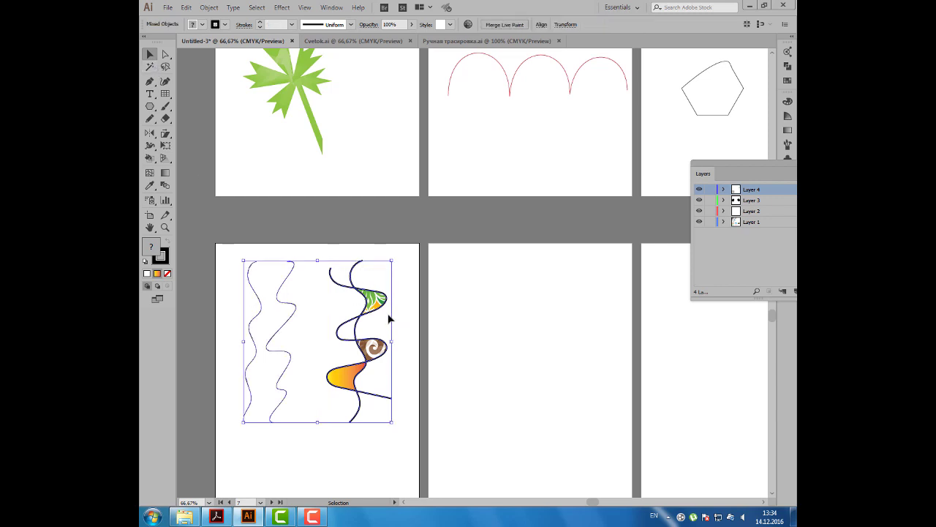
{"action": "key", "text": "Delete"}
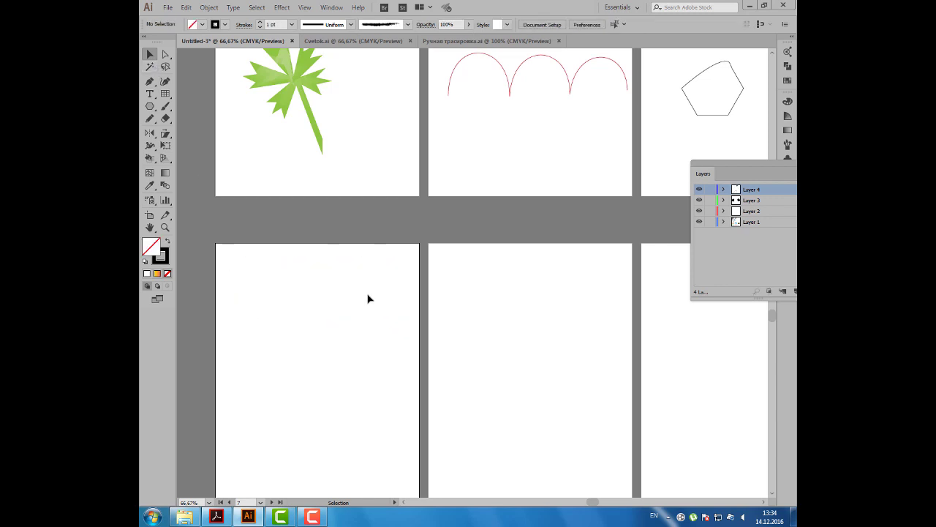
- Bring Acrobat forward at page 21 of the Metoda-Illustrator PDF on brush types
{"action": "left_click", "coordinate": [217, 517]}
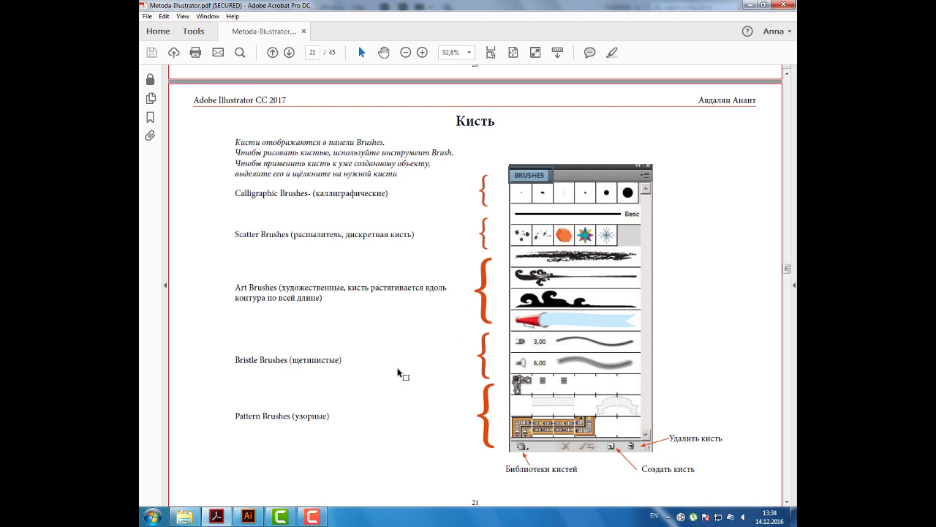
- Return to Illustrator and show the Brushes panel floating over the canvas
{"action": "left_click", "coordinate": [248, 517]}
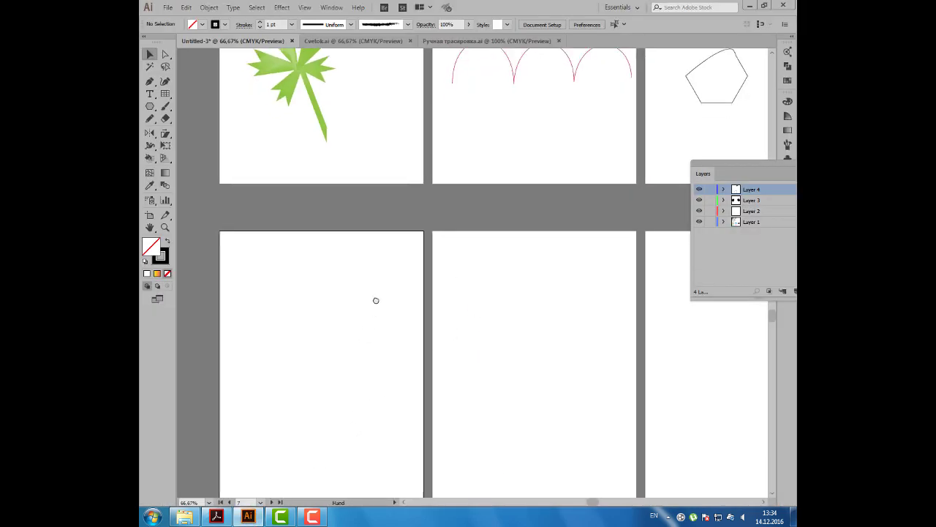
{"action": "scroll", "coordinate": [376, 299], "scroll_direction": "down", "scroll_amount": 3}
{"action": "left_click", "coordinate": [333, 7]}
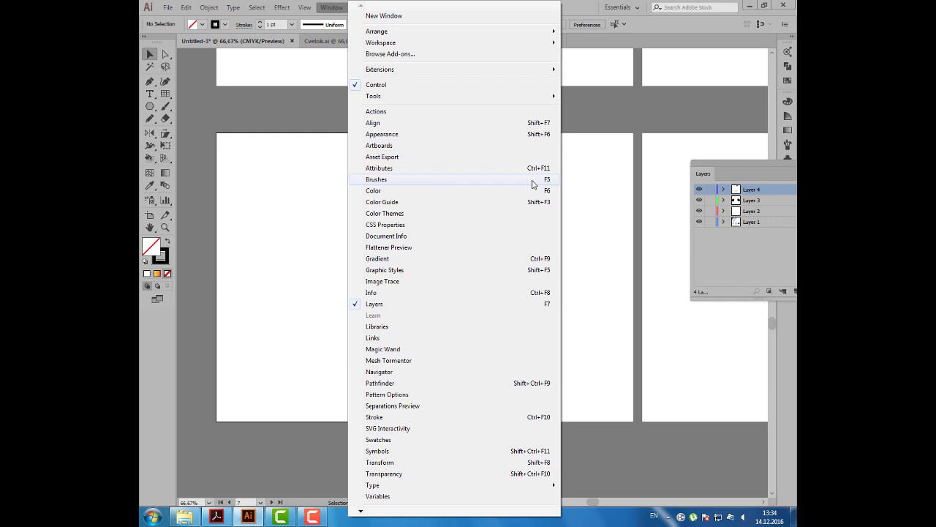
{"action": "left_click", "coordinate": [533, 184]}
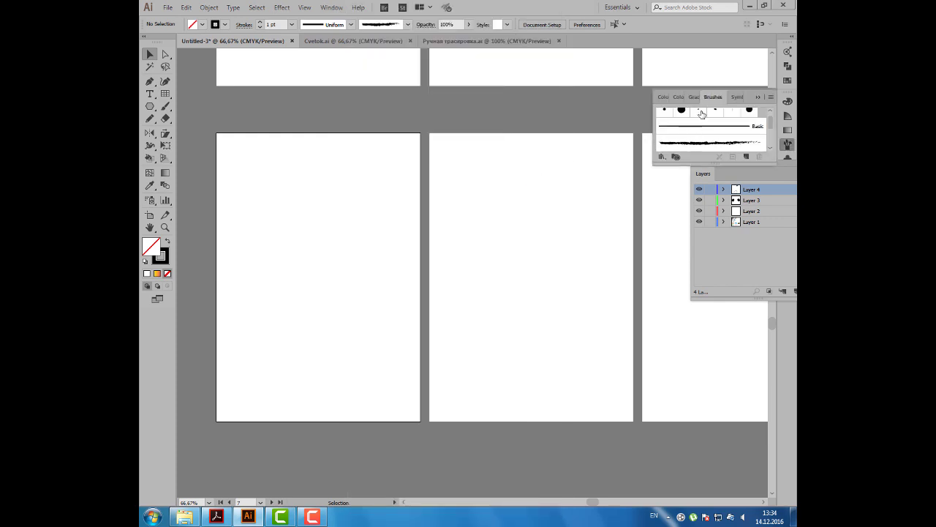
{"action": "left_click_drag", "start_coordinate": [677, 115], "coordinate": [536, 201]}
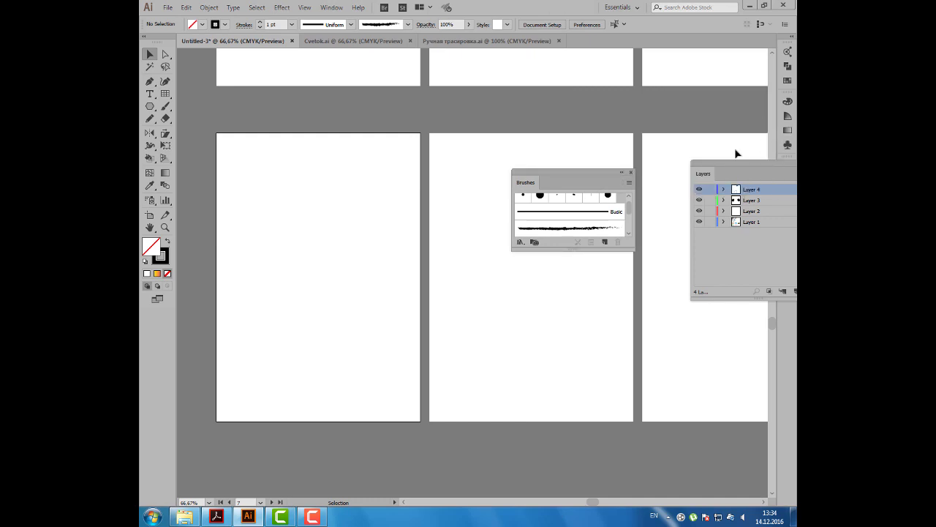
- Dock the Layers panel away and enlarge the Brushes panel to show every brush set
{"action": "left_click_drag", "start_coordinate": [715, 176], "coordinate": [782, 164]}
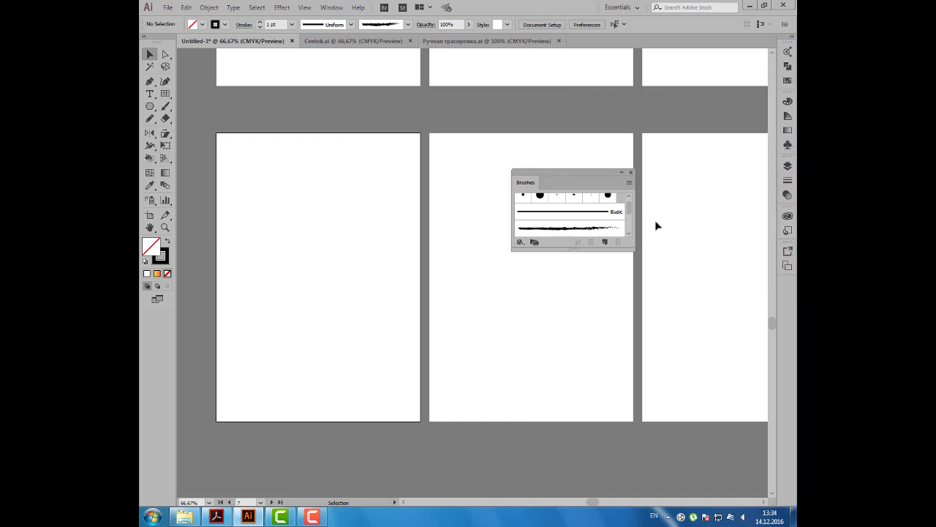
{"action": "left_click_drag", "start_coordinate": [630, 248], "coordinate": [640, 349]}
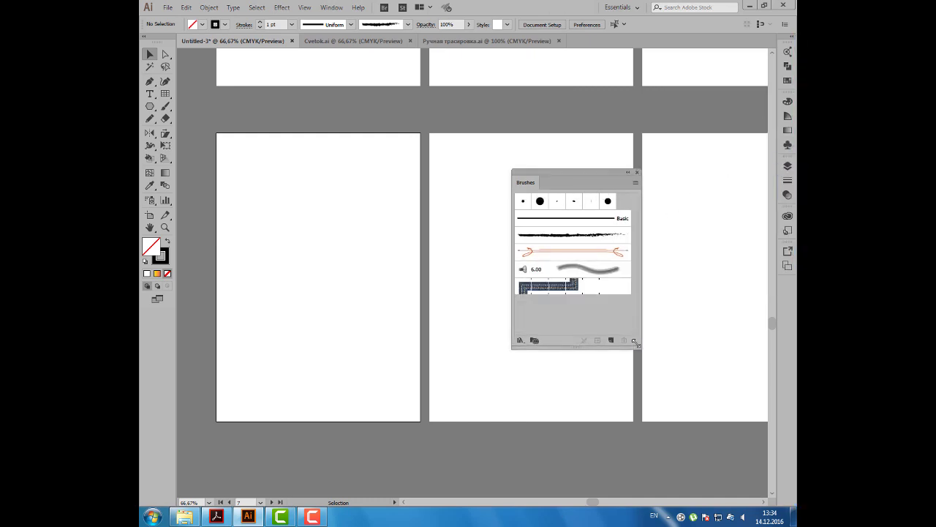
{"action": "left_click_drag", "start_coordinate": [563, 184], "coordinate": [556, 162]}
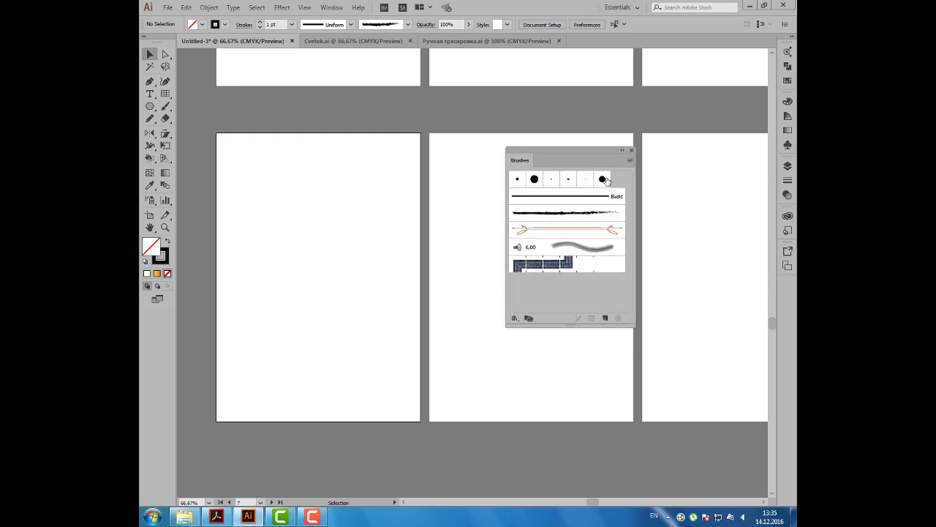
{"action": "left_click_drag", "start_coordinate": [553, 157], "coordinate": [556, 155]}
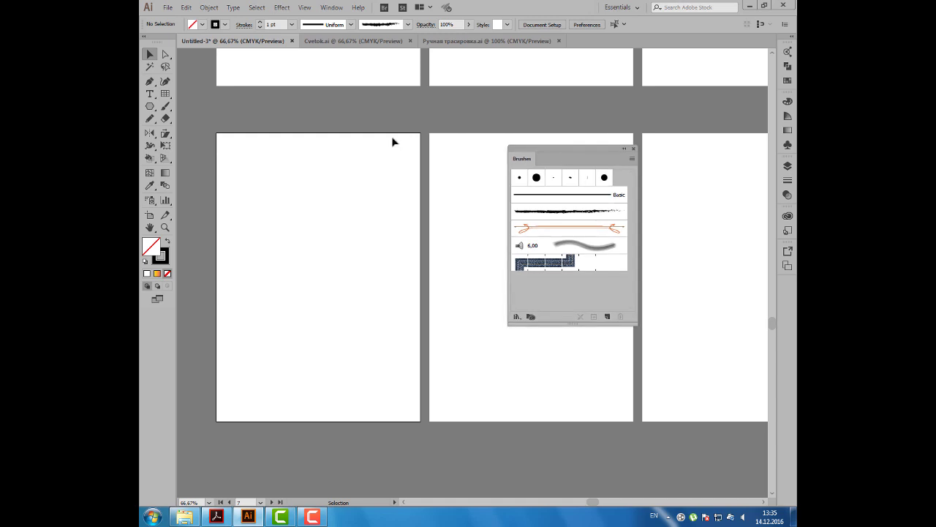
{"action": "left_click", "coordinate": [163, 108]}
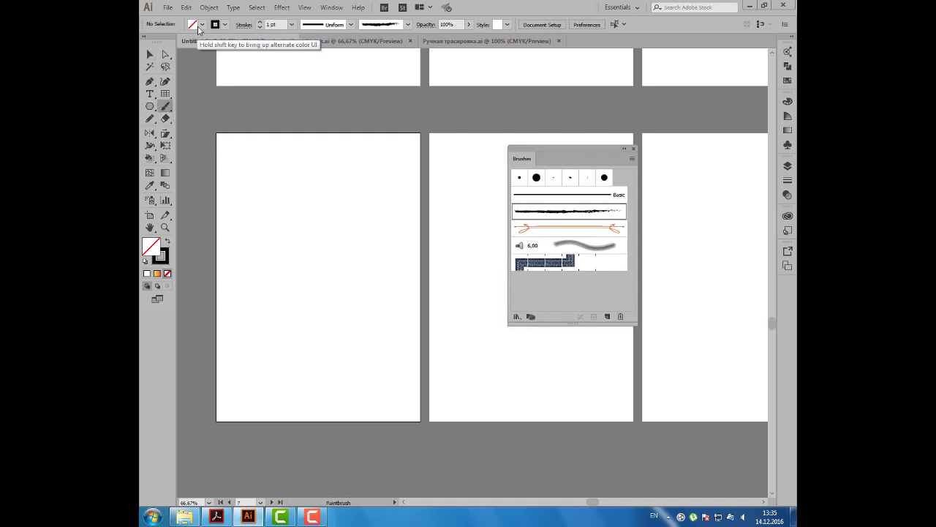
- Set the stroke to CMYK Blue at 2 pt and choose the 5 pt. Flat brush
{"action": "left_click", "coordinate": [226, 25]}
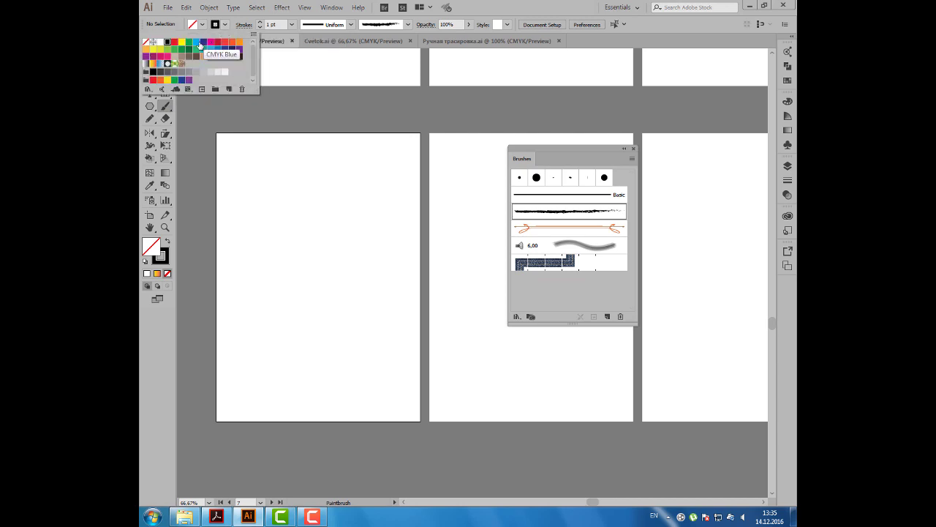
{"action": "left_click", "coordinate": [194, 42]}
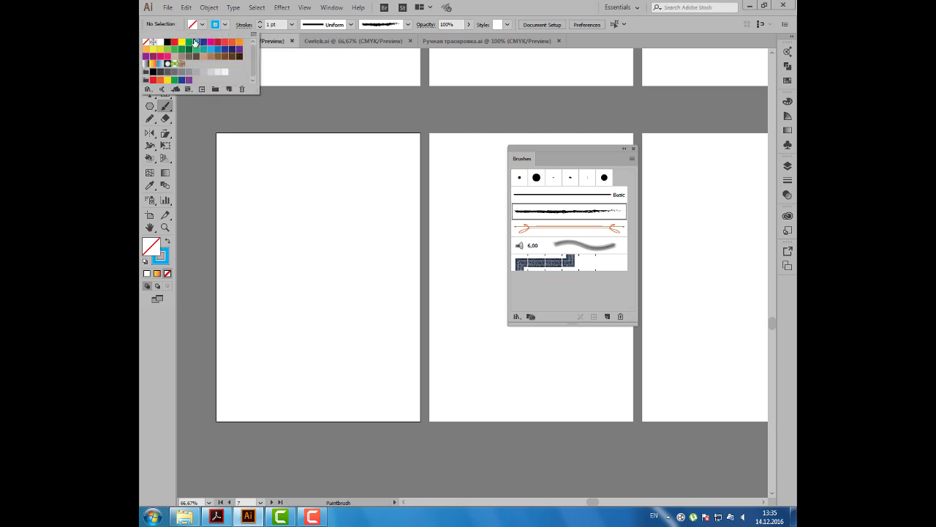
{"action": "left_click", "coordinate": [259, 23]}
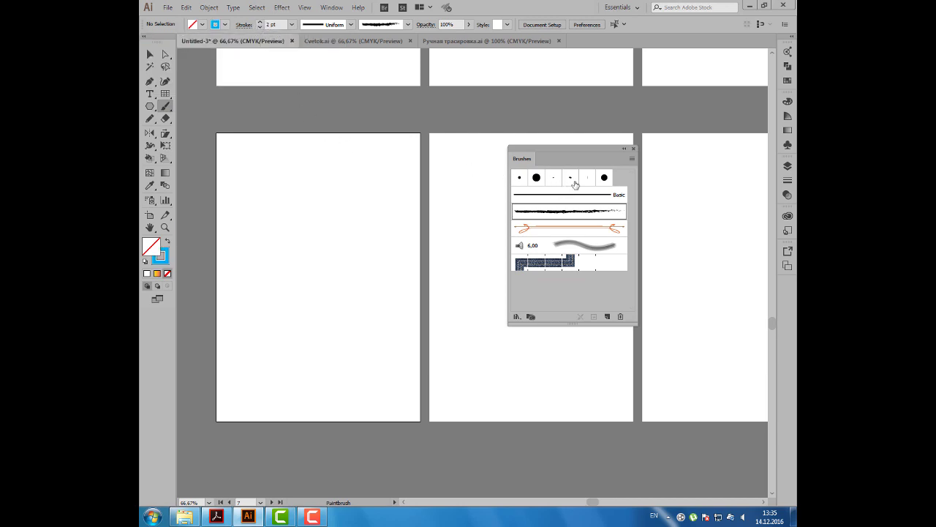
{"action": "left_click", "coordinate": [588, 183]}
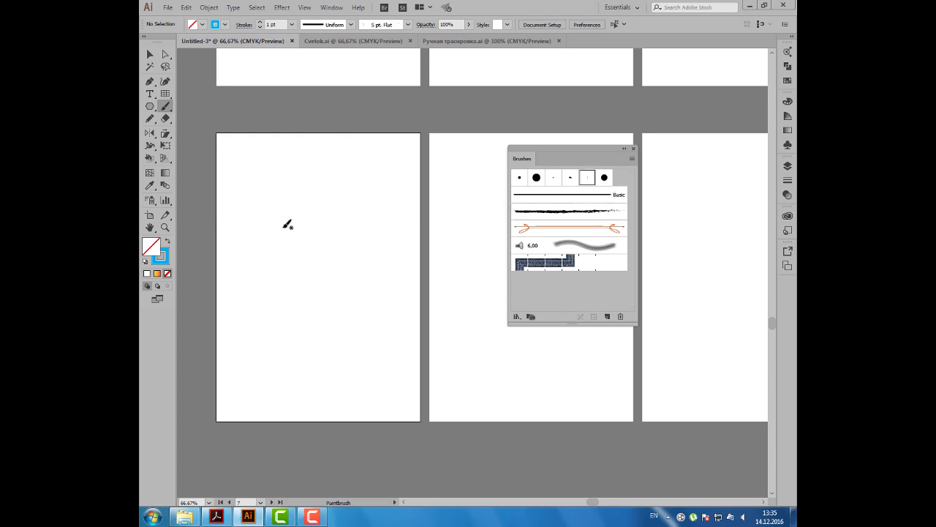
- Paint a blue treble-clef loop on the left artboard and raise its weight to 3 pt
{"action": "mouse_move", "coordinate": [267, 234]}
{"action": "left_mouse_down"}
{"action": "mouse_move", "coordinate": [326, 219]}
{"action": "mouse_move", "coordinate": [255, 230]}
{"action": "mouse_move", "coordinate": [272, 167]}
{"action": "mouse_move", "coordinate": [309, 251]}
{"action": "mouse_move", "coordinate": [288, 281]}
{"action": "left_mouse_up"}
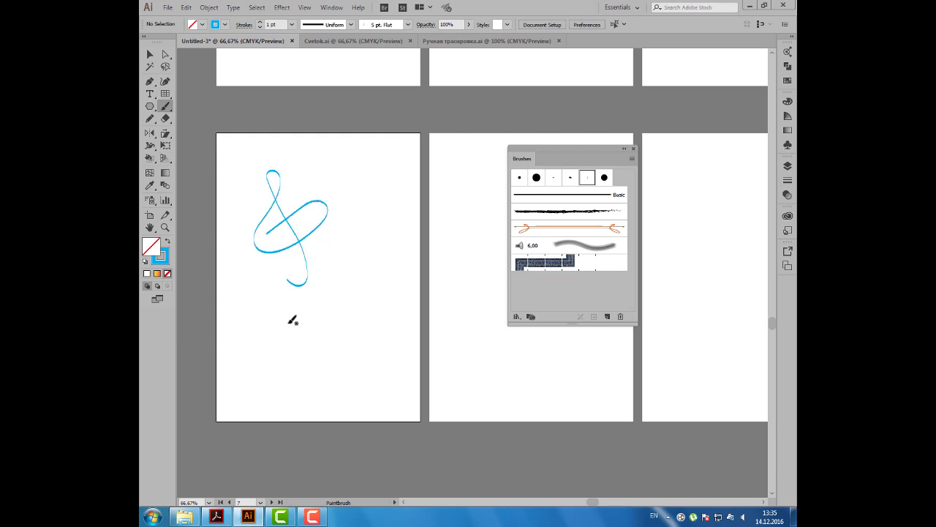
{"action": "left_click", "coordinate": [150, 54]}
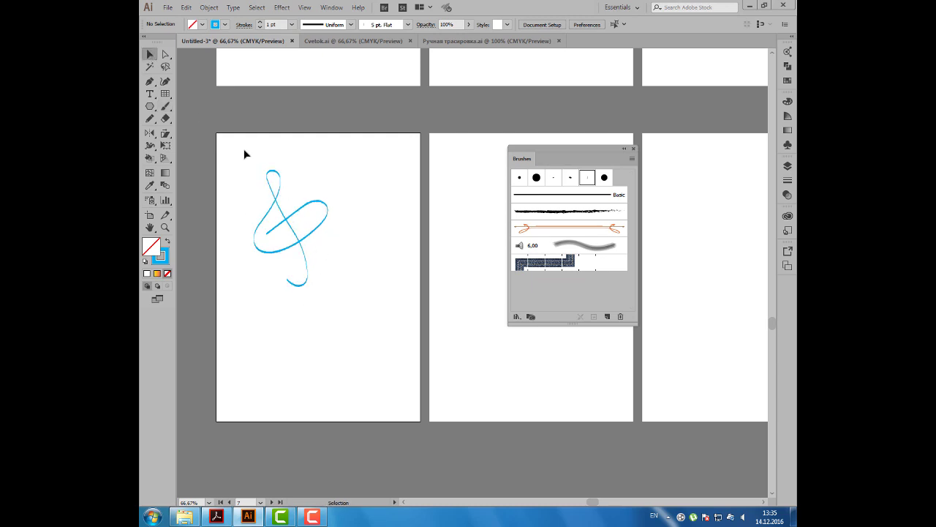
{"action": "left_click", "coordinate": [272, 192]}
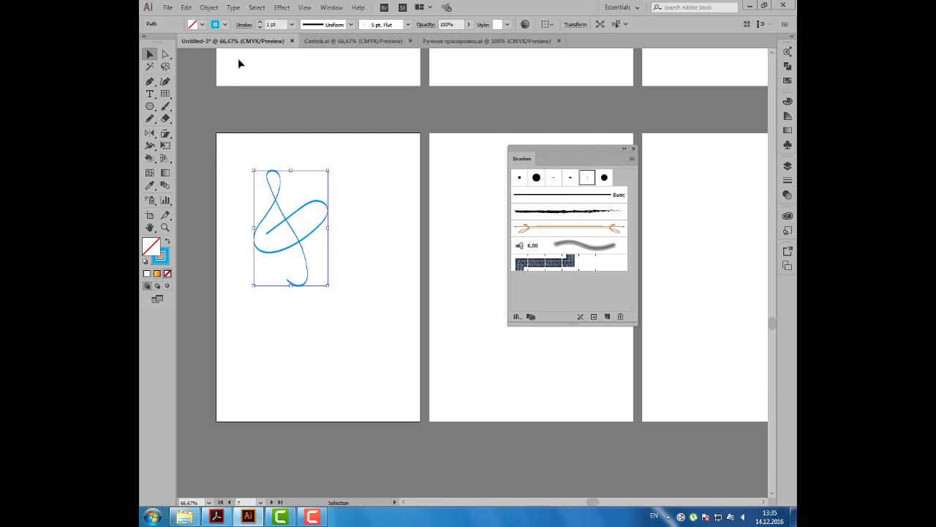
{"action": "left_click", "coordinate": [262, 25]}
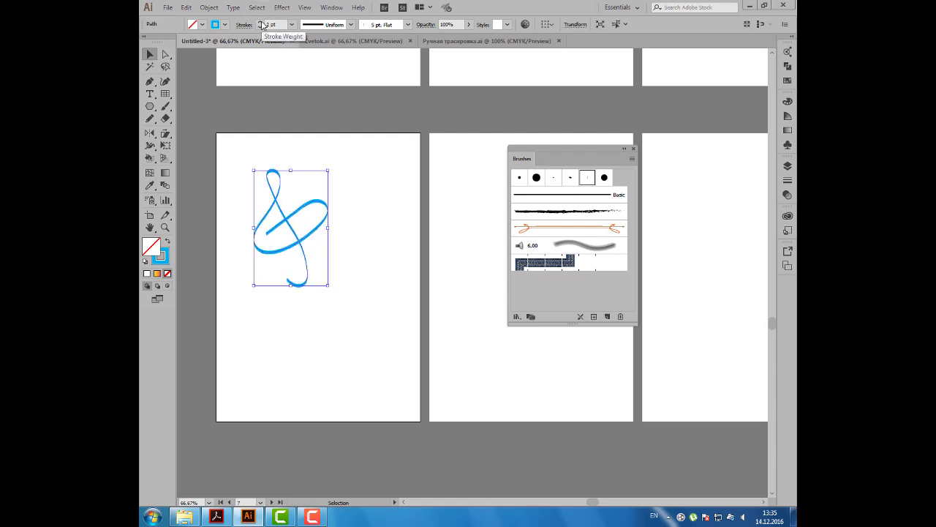
{"action": "left_click", "coordinate": [322, 155]}
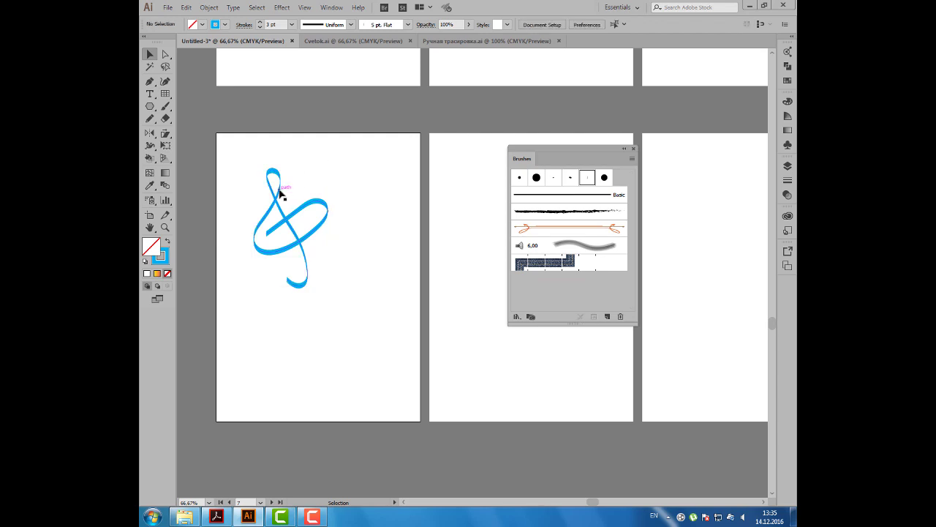
- Reposition the treble-clef stroke on the artboard and enlarge it
{"action": "left_click_drag", "start_coordinate": [277, 192], "coordinate": [286, 184]}
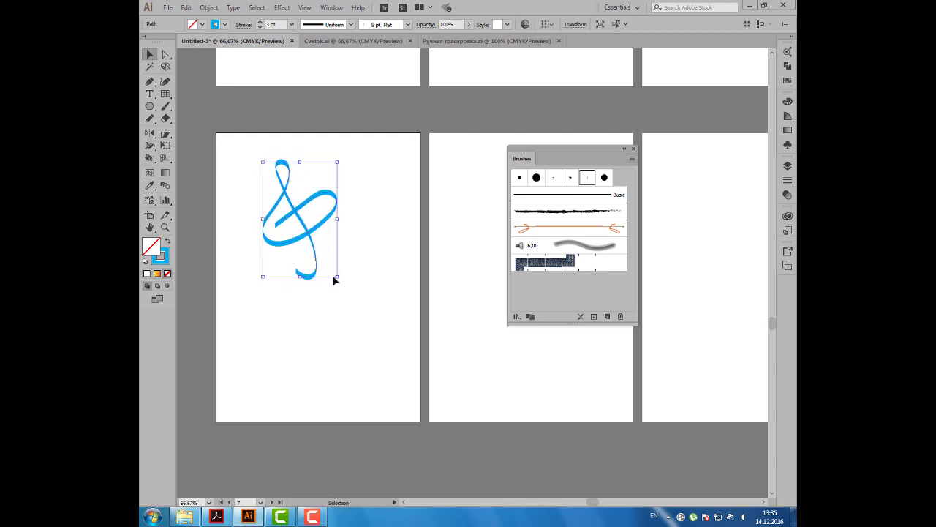
{"action": "left_click_drag", "start_coordinate": [336, 281], "coordinate": [345, 288]}
{"action": "left_click_drag", "start_coordinate": [562, 160], "coordinate": [504, 152]}
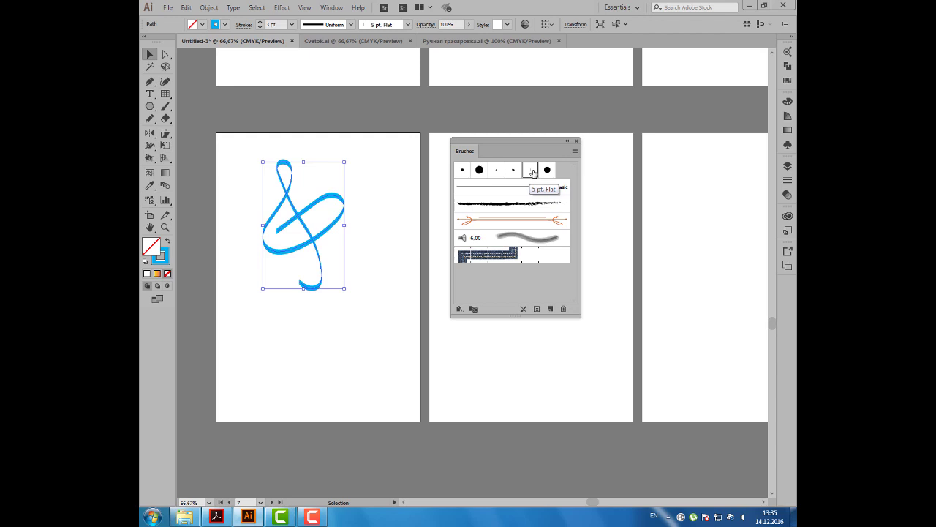
- Give the 5 pt. Flat calligraphic brush a 58° angle, 11% roundness and 13 pt size, previewing on the clef
{"action": "double_click", "coordinate": [533, 171]}
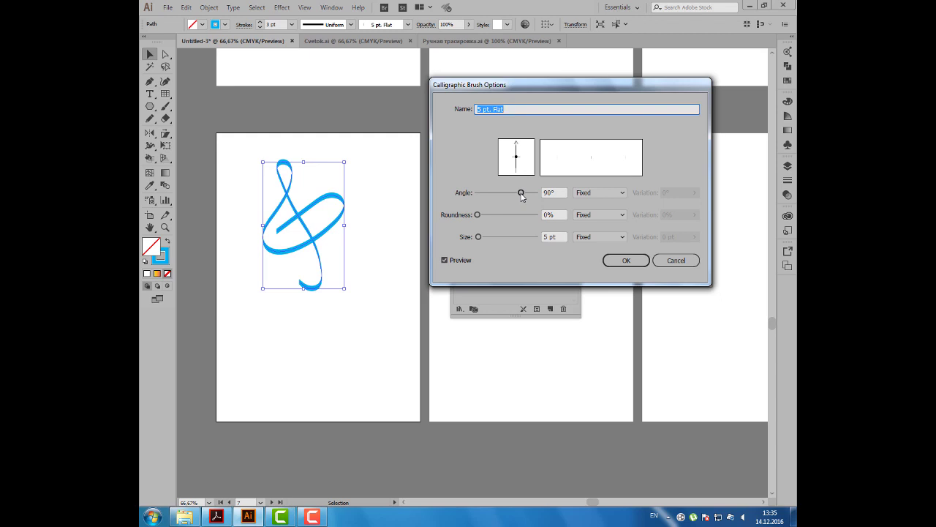
{"action": "left_click_drag", "start_coordinate": [521, 193], "coordinate": [520, 196]}
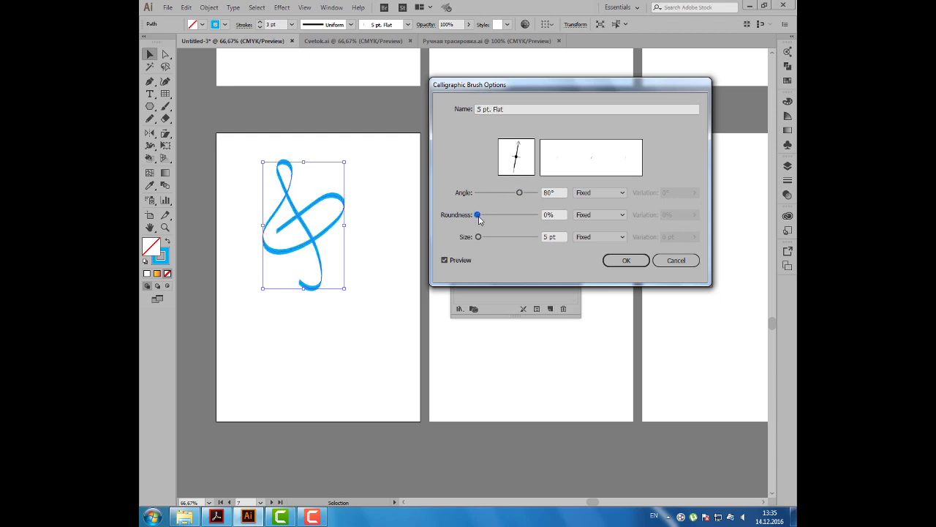
{"action": "left_click_drag", "start_coordinate": [479, 220], "coordinate": [564, 223]}
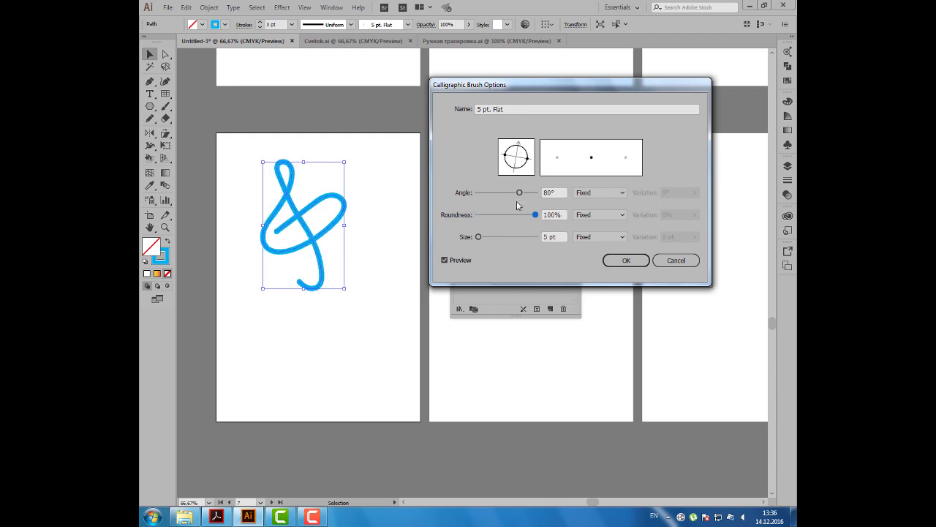
{"action": "mouse_move", "coordinate": [536, 215]}
{"action": "left_mouse_down"}
{"action": "mouse_move", "coordinate": [483, 215]}
{"action": "mouse_move", "coordinate": [483, 237]}
{"action": "left_mouse_up"}
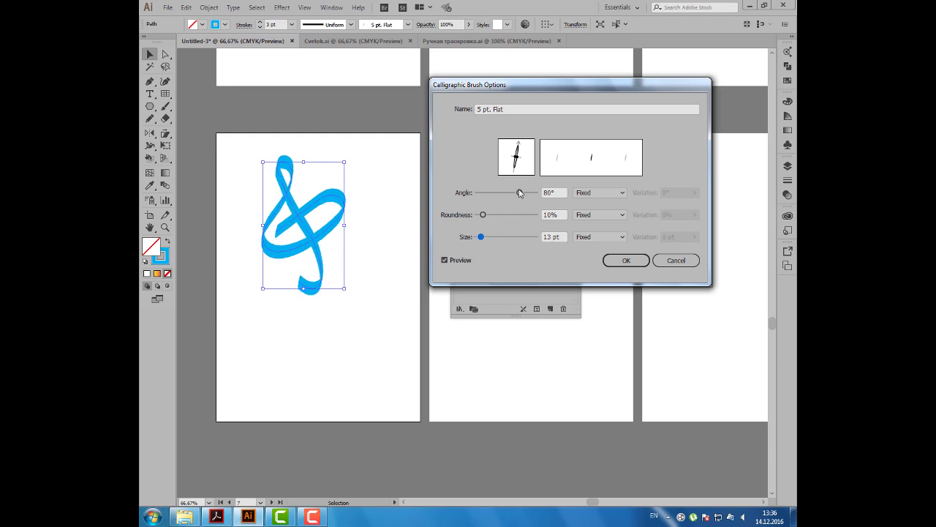
{"action": "left_click_drag", "start_coordinate": [519, 158], "coordinate": [526, 147]}
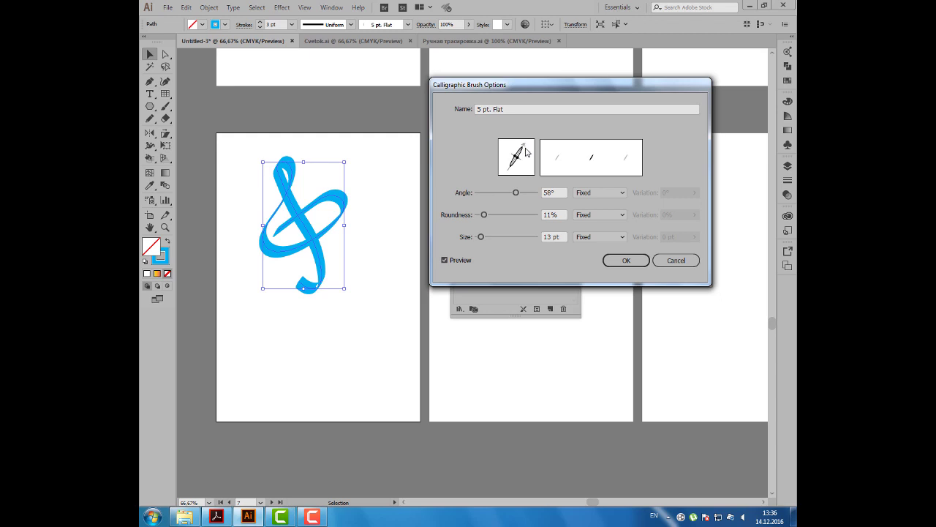
- Leave Angle and Roundness variation on Fixed, confirm the brush, and apply it to existing strokes
{"action": "left_click", "coordinate": [612, 193]}
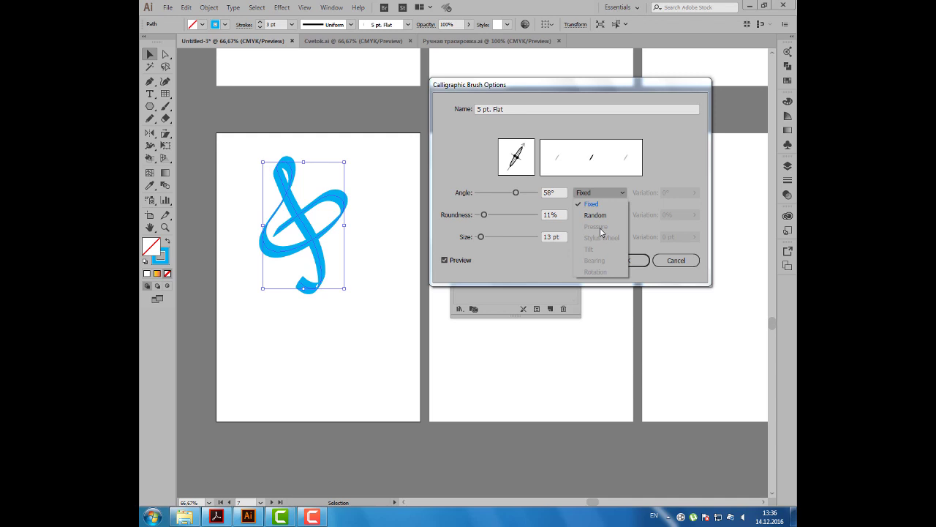
{"action": "left_click", "coordinate": [624, 193]}
{"action": "left_click", "coordinate": [622, 216]}
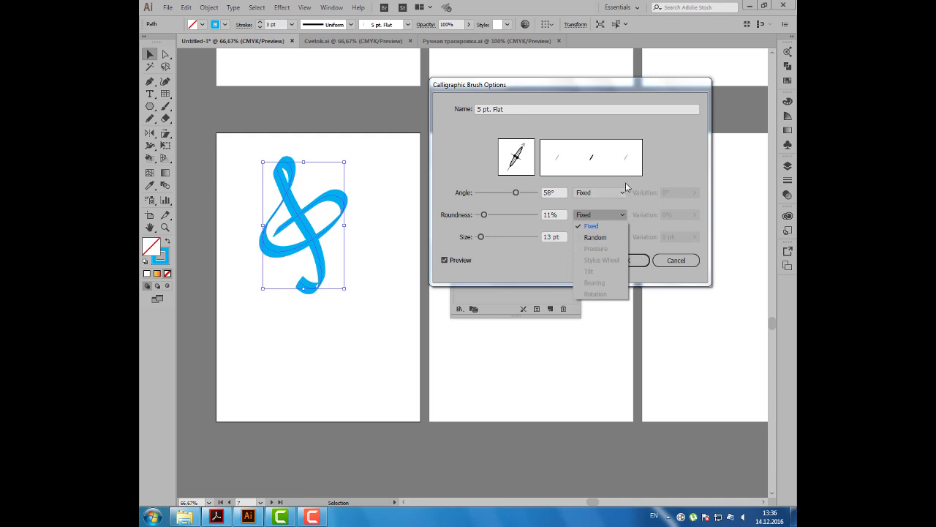
{"action": "left_click", "coordinate": [622, 189]}
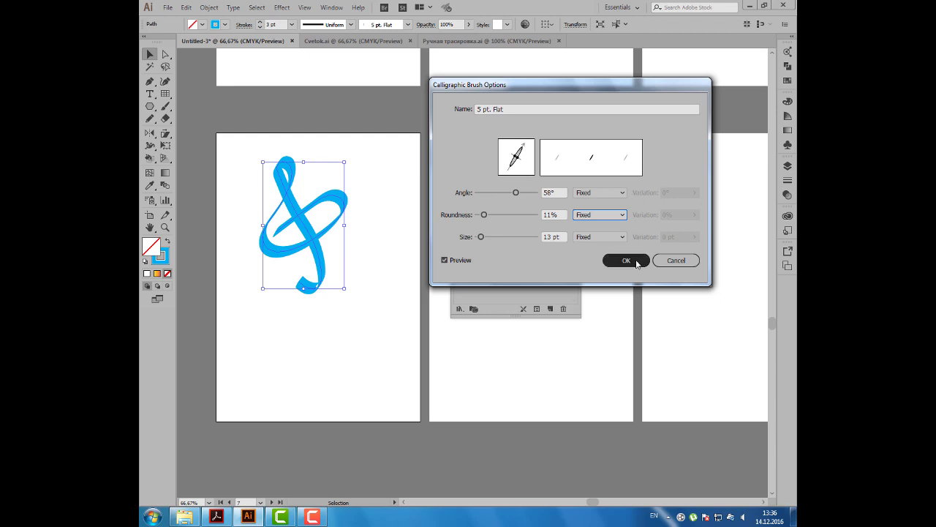
{"action": "left_click", "coordinate": [636, 261]}
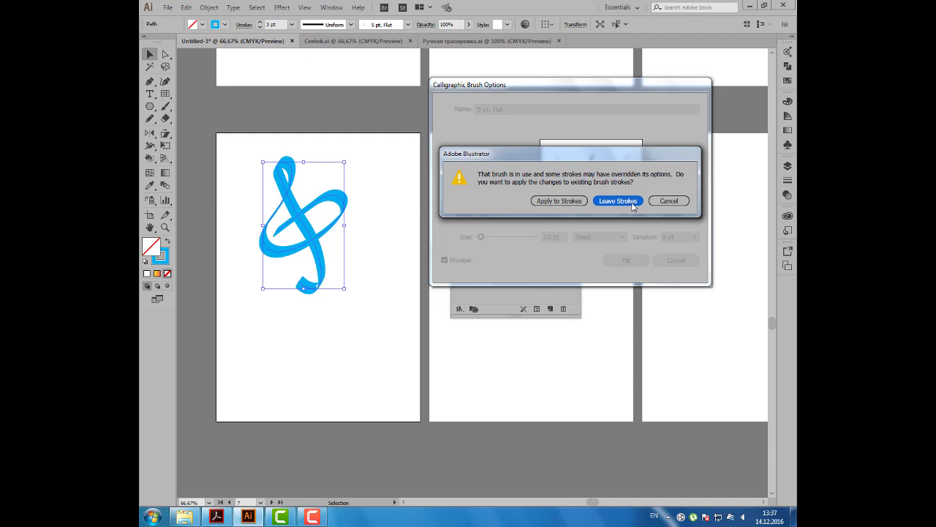
{"action": "left_click", "coordinate": [559, 201]}
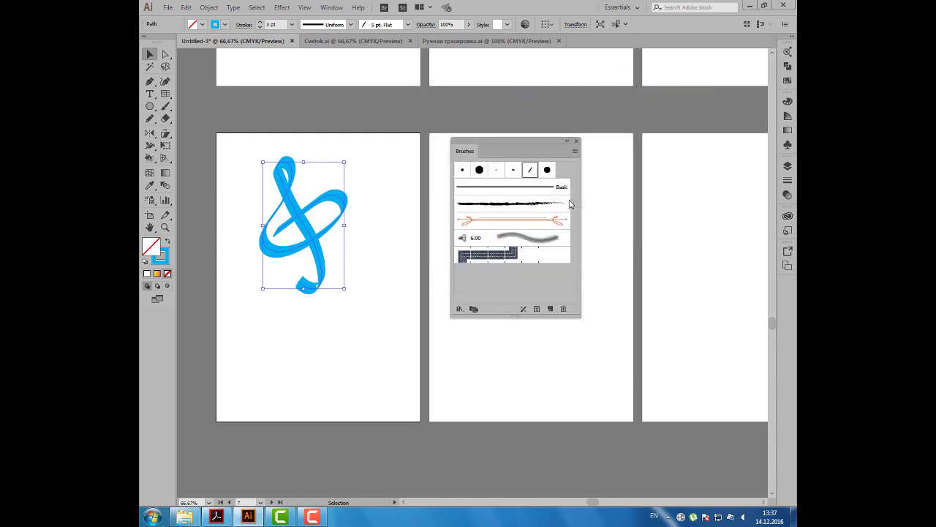
- Enlarge the blue clef slightly and lower its stroke weight from 3 pt to 2 pt
{"action": "left_click_drag", "start_coordinate": [492, 155], "coordinate": [521, 149]}
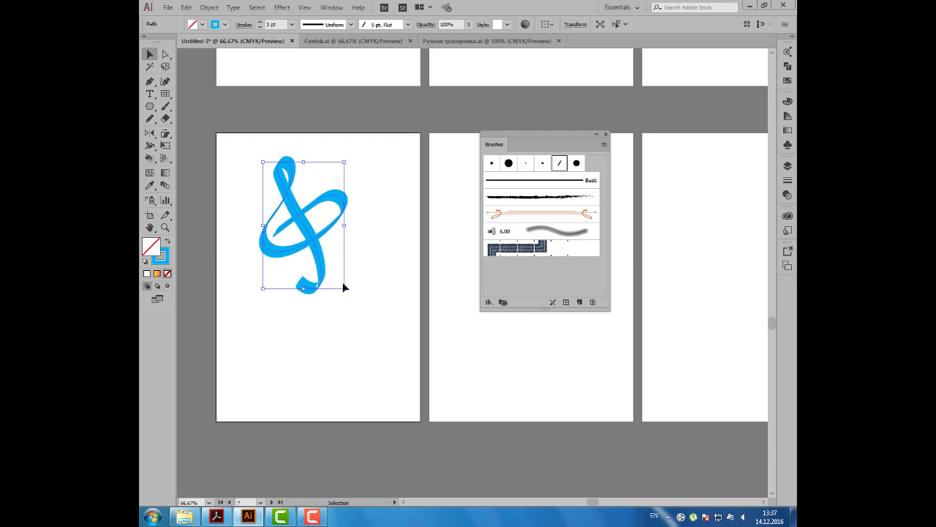
{"action": "left_click_drag", "start_coordinate": [346, 289], "coordinate": [356, 307]}
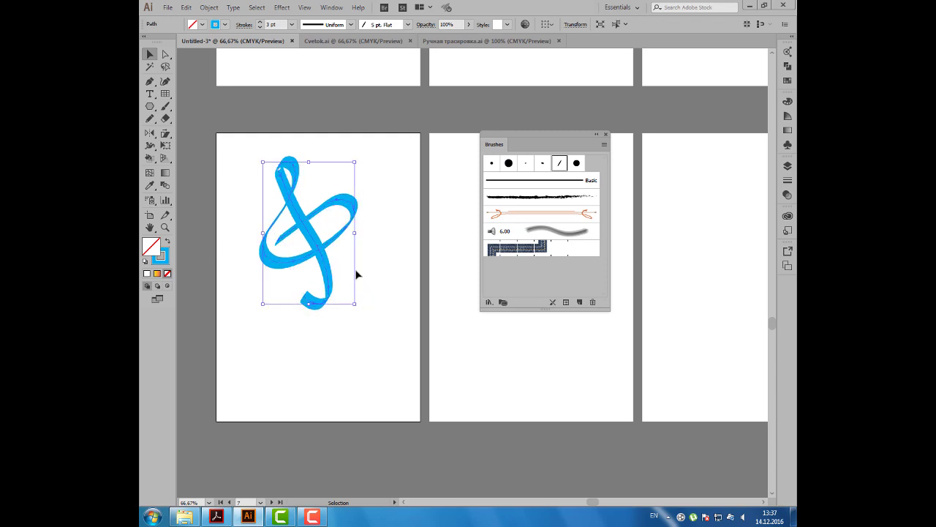
{"action": "key", "text": "ctrl+1"}
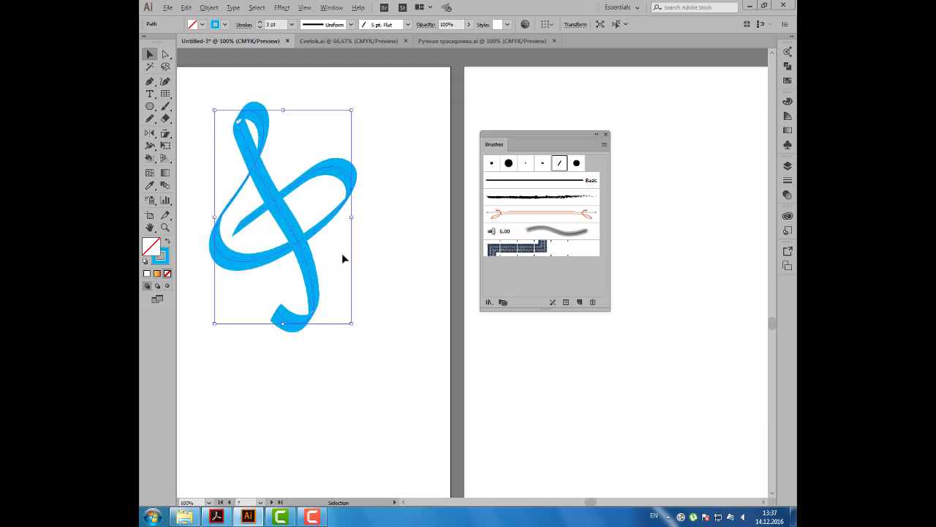
{"action": "key", "text": "ctrl+minus"}
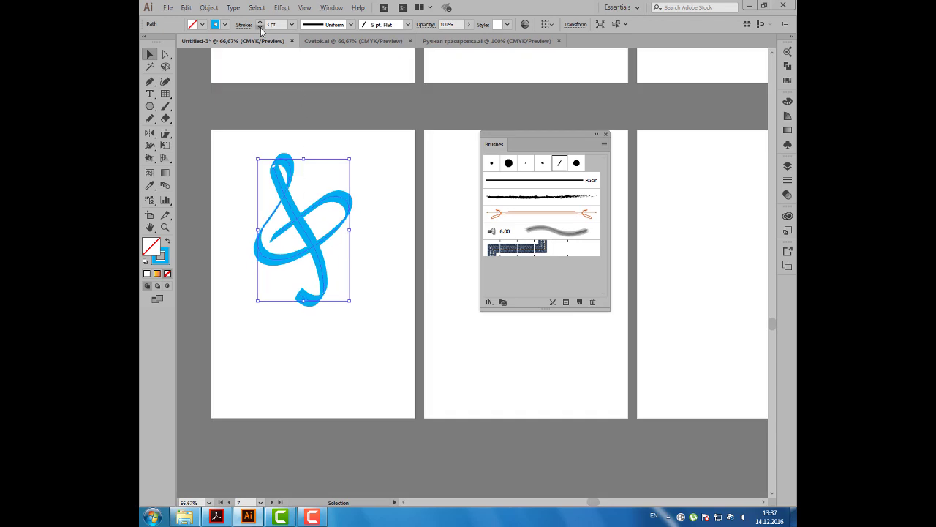
{"action": "left_click", "coordinate": [259, 27]}
{"action": "left_click", "coordinate": [355, 118]}
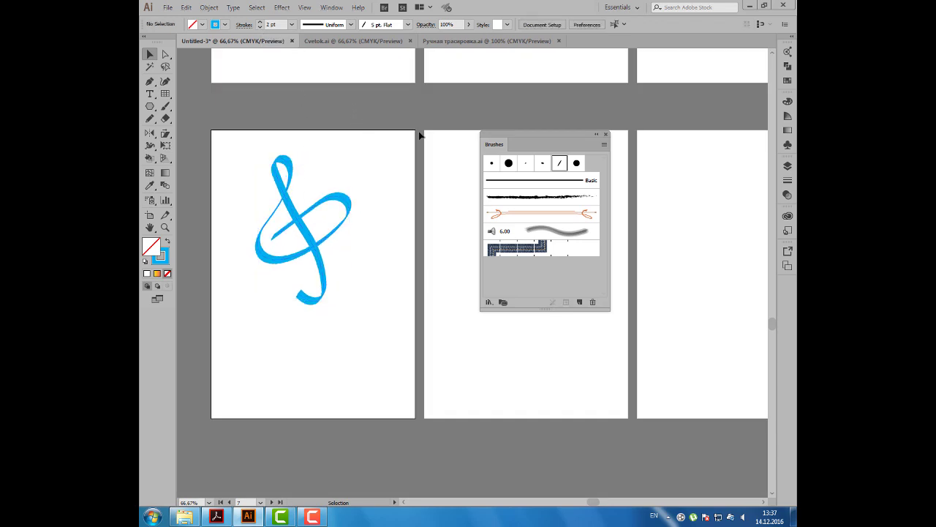
- Move the Brushes panel aside and shift the view toward the empty artboards
{"action": "left_click_drag", "start_coordinate": [519, 145], "coordinate": [660, 126]}
{"action": "left_click_drag", "start_coordinate": [577, 163], "coordinate": [515, 155]}
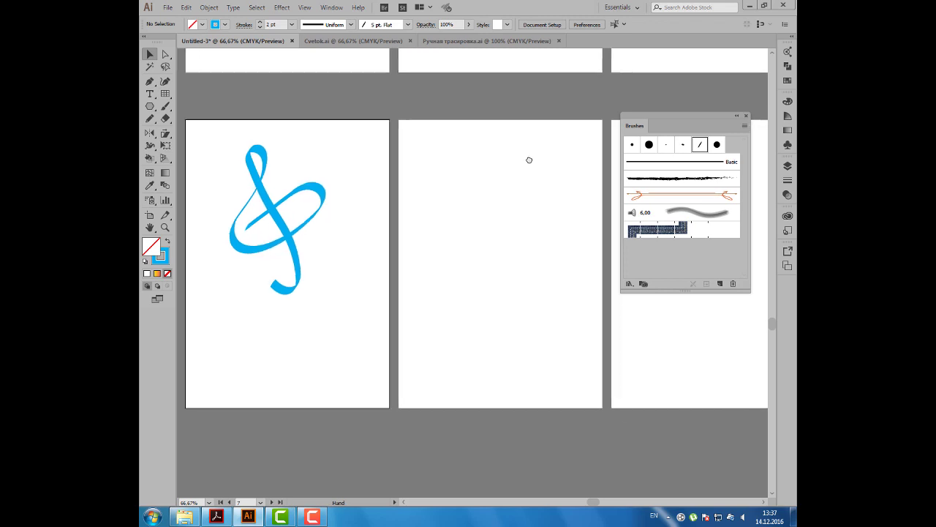
{"action": "left_click_drag", "start_coordinate": [633, 129], "coordinate": [600, 139]}
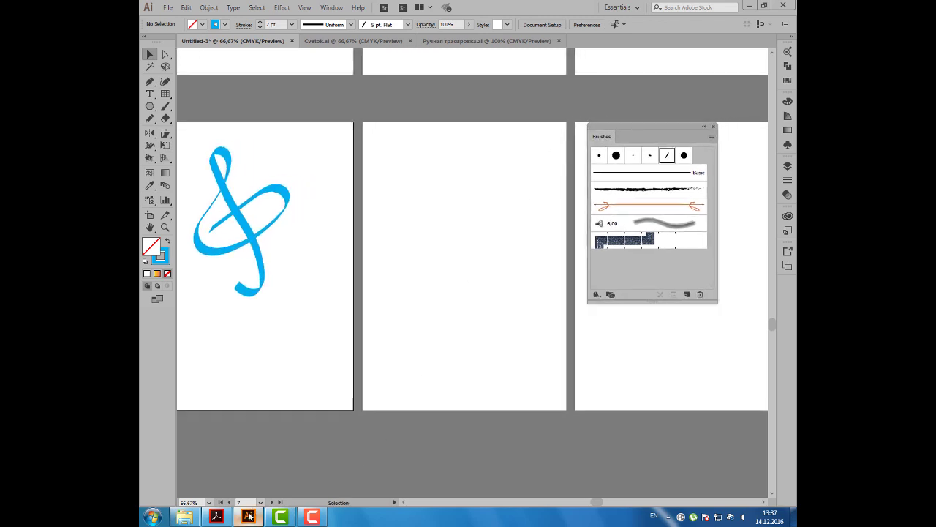
{"action": "mouse_move", "coordinate": [248, 516]}
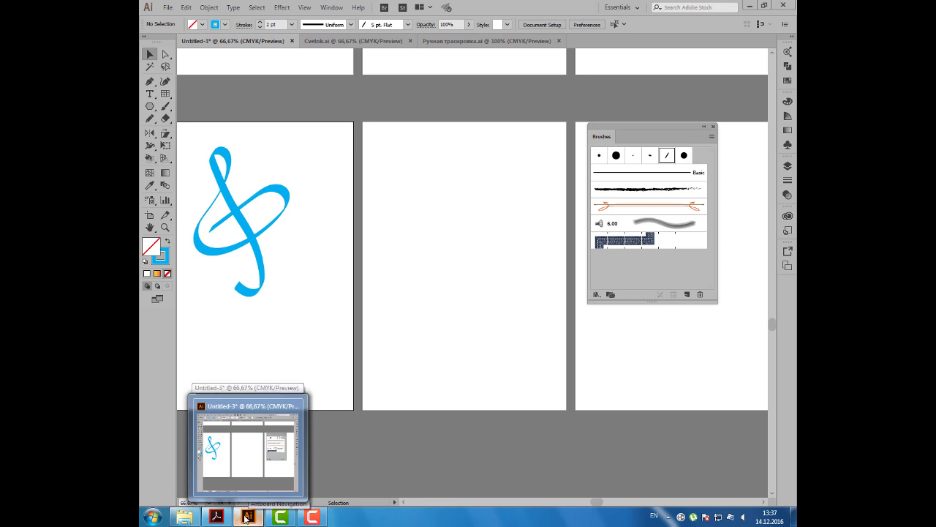
{"action": "left_click", "coordinate": [249, 517]}
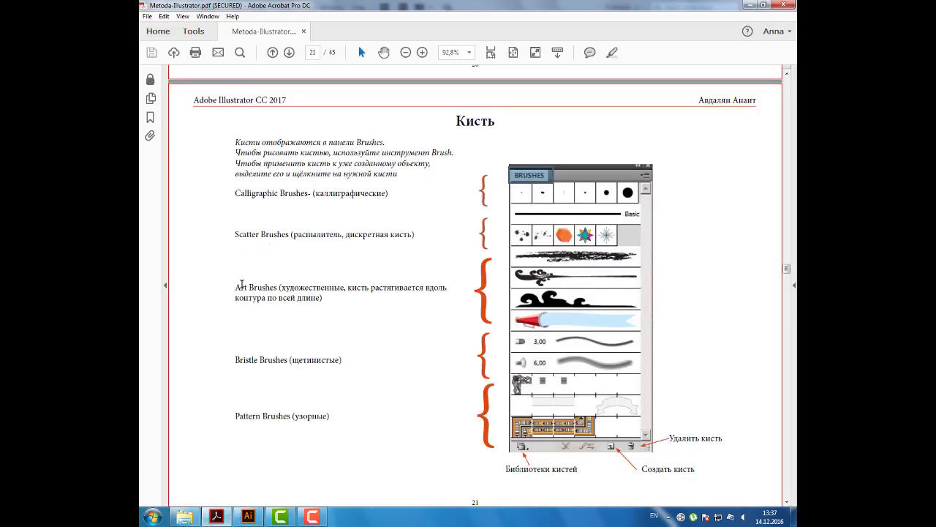
{"action": "left_click_drag", "start_coordinate": [235, 286], "coordinate": [330, 298]}
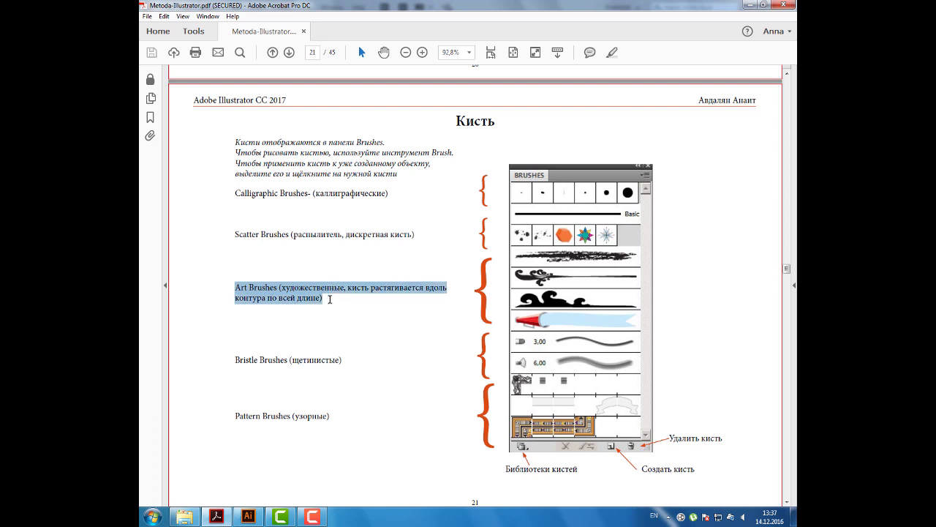
{"action": "left_click", "coordinate": [252, 518]}
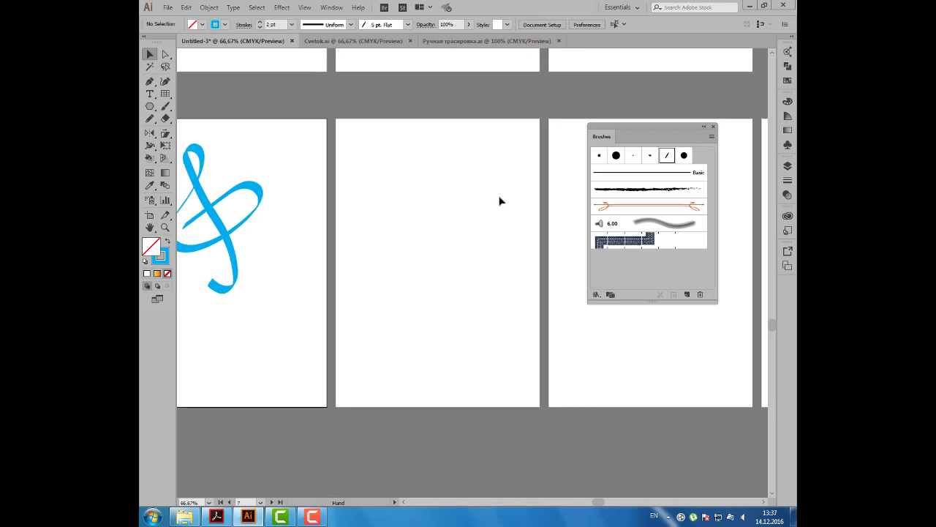
- Drag the orange Divider brush sample from the Brushes panel onto the middle artboard
{"action": "left_click_drag", "start_coordinate": [599, 131], "coordinate": [570, 124]}
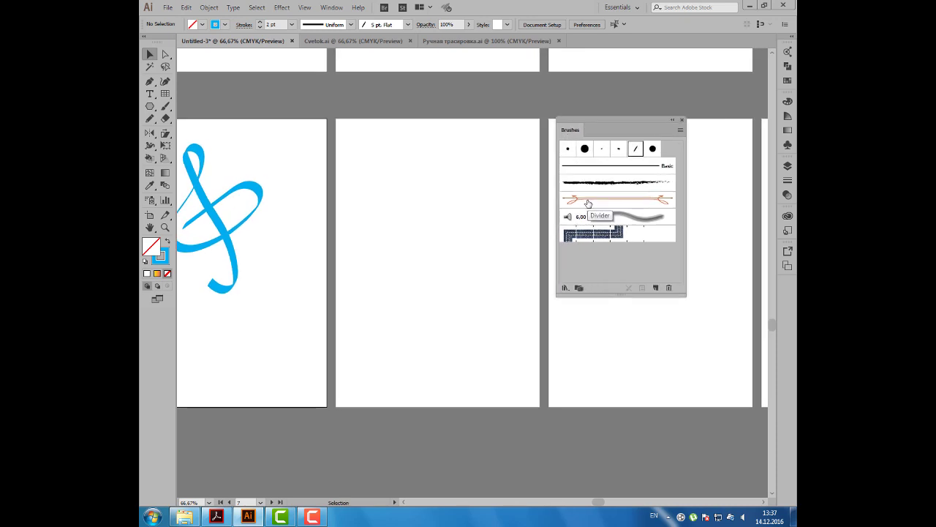
{"action": "left_click", "coordinate": [602, 203]}
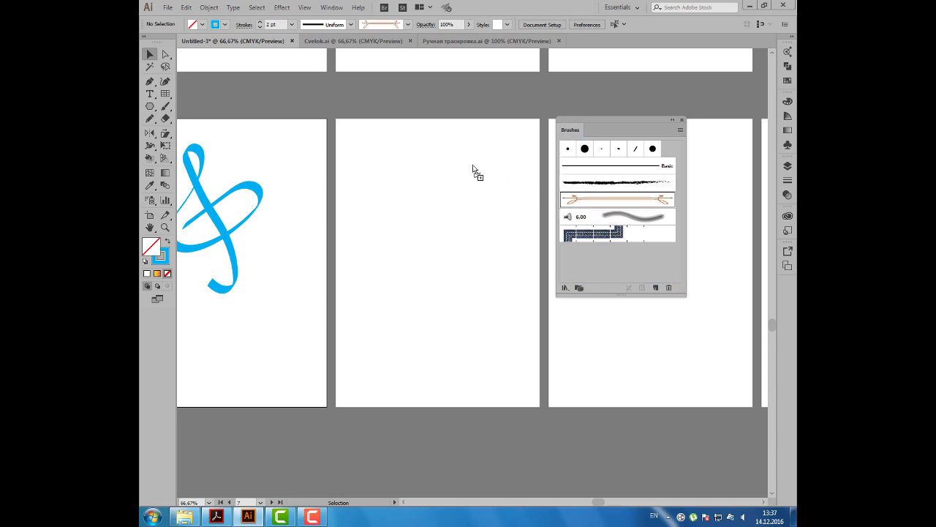
{"action": "left_click_drag", "start_coordinate": [472, 171], "coordinate": [386, 139]}
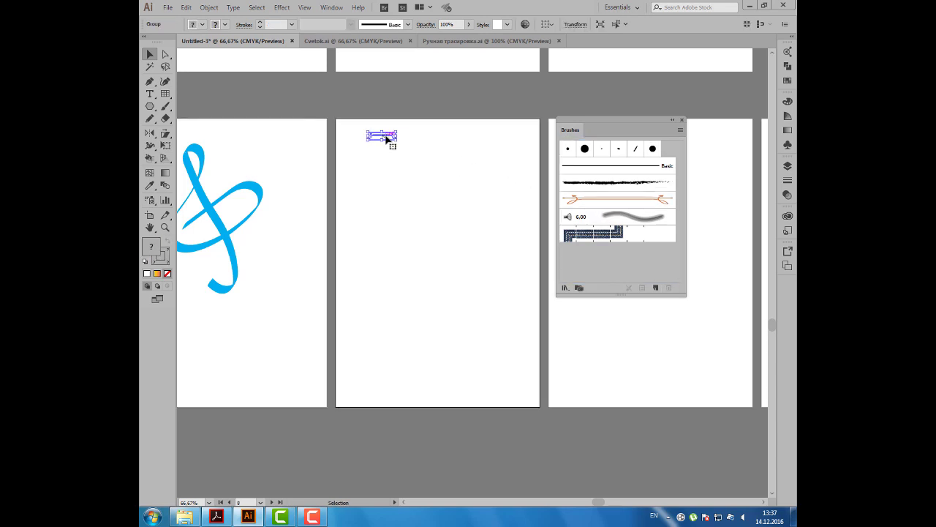
{"action": "scroll", "coordinate": [387, 139], "scroll_direction": "up", "scroll_amount": 2}
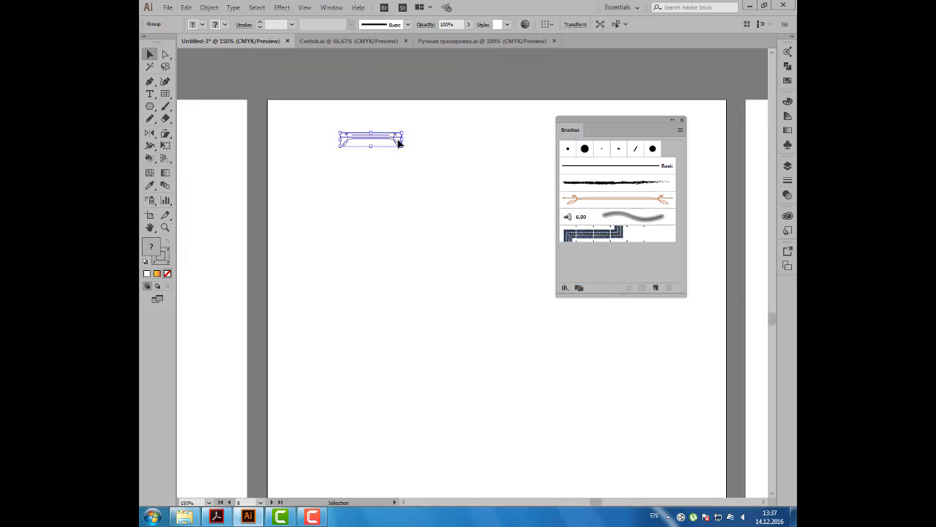
{"action": "left_click", "coordinate": [428, 152]}
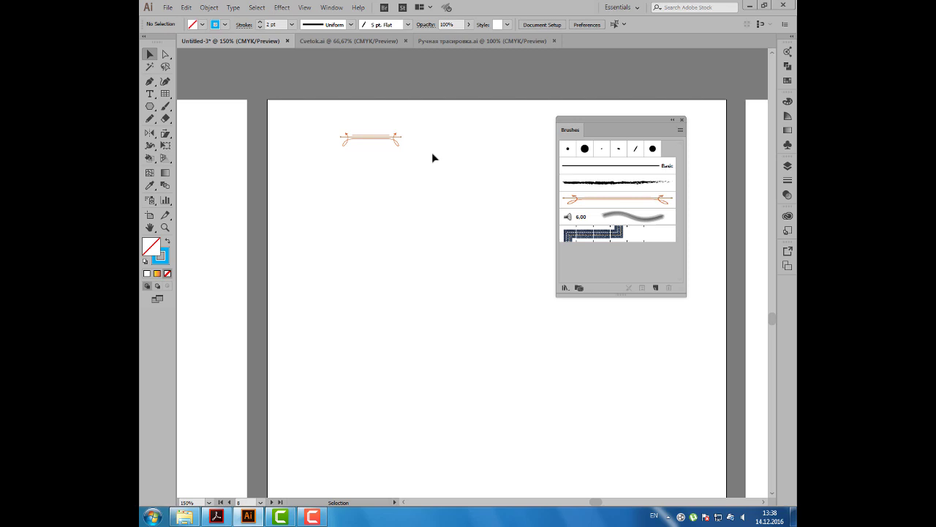
{"action": "scroll", "coordinate": [410, 168], "scroll_direction": "down", "scroll_amount": 2}
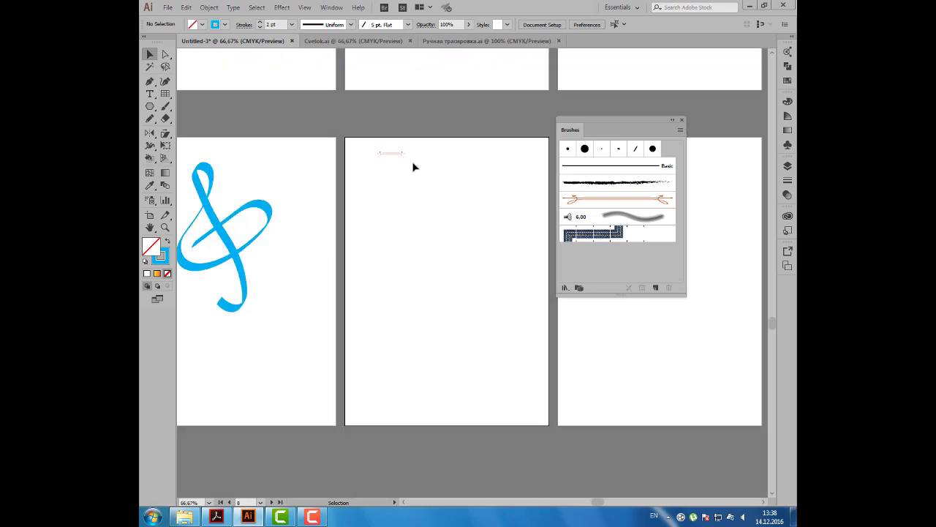
- Choose the Paintbrush with the Divider brush and an orange-red stroke colour
{"action": "left_click_drag", "start_coordinate": [433, 169], "coordinate": [395, 159]}
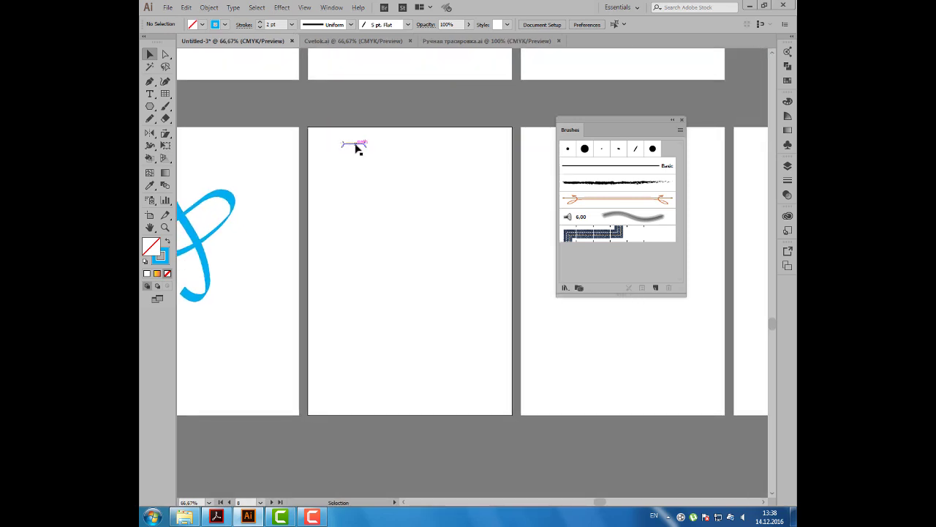
{"action": "left_click", "coordinate": [167, 106]}
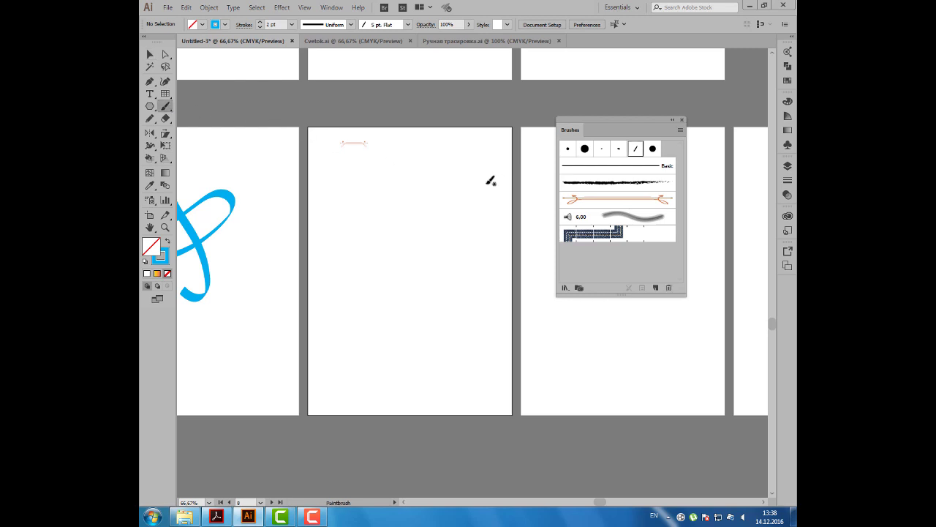
{"action": "left_click", "coordinate": [577, 205]}
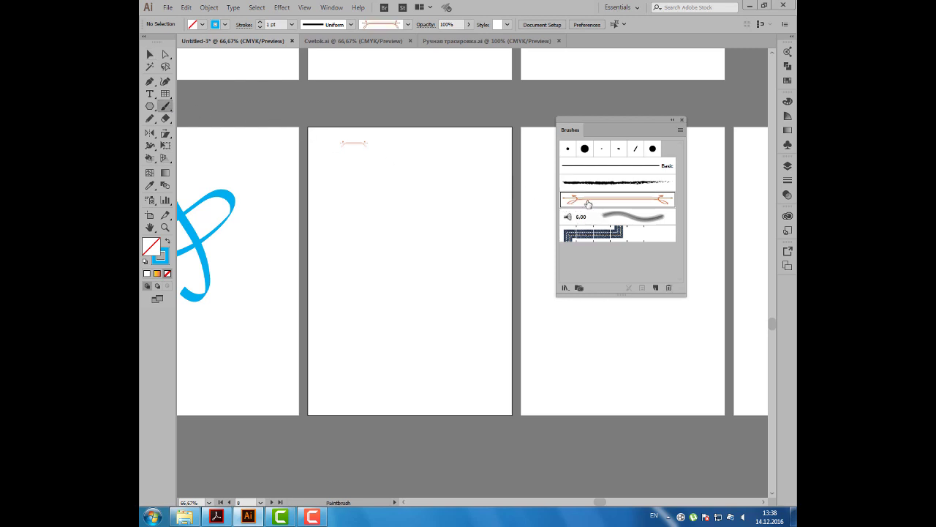
{"action": "left_click", "coordinate": [224, 24]}
{"action": "left_click", "coordinate": [221, 44]}
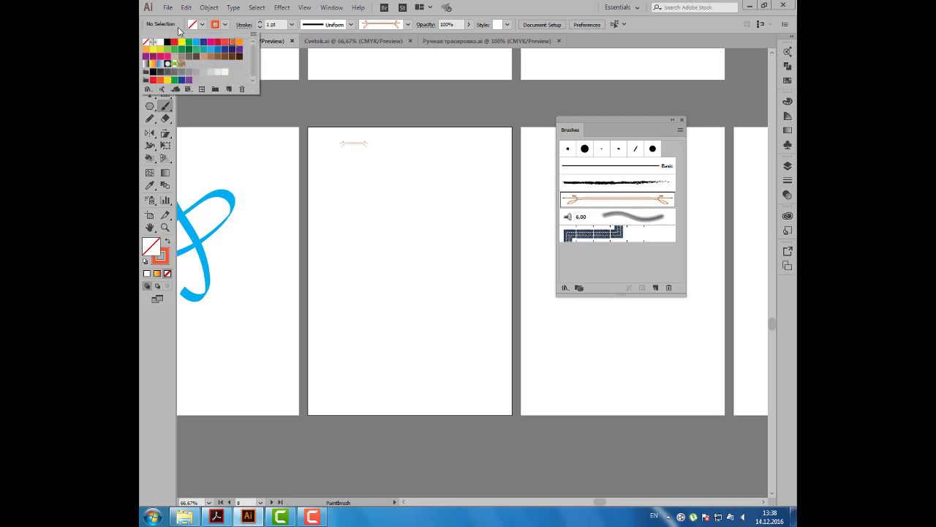
{"action": "left_click", "coordinate": [185, 30]}
- Paint a looping Divider-brush stroke across the top of the middle artboard
{"action": "mouse_move", "coordinate": [319, 155]}
{"action": "left_mouse_down"}
{"action": "mouse_move", "coordinate": [364, 198]}
{"action": "mouse_move", "coordinate": [455, 186]}
{"action": "mouse_move", "coordinate": [465, 218]}
{"action": "mouse_move", "coordinate": [320, 217]}
{"action": "left_mouse_up"}
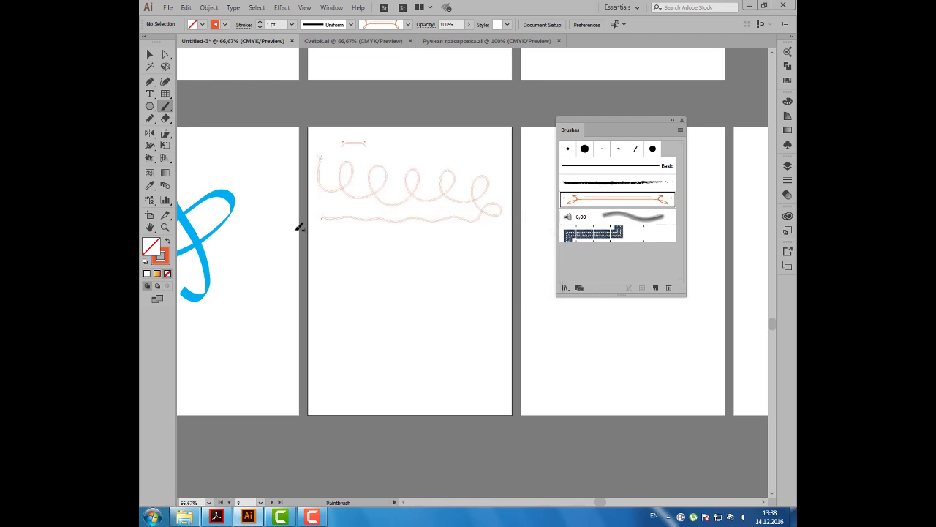
{"action": "scroll", "coordinate": [383, 182], "scroll_direction": "up", "scroll_amount": 1}
{"action": "scroll", "coordinate": [385, 182], "scroll_direction": "up", "scroll_amount": 1}
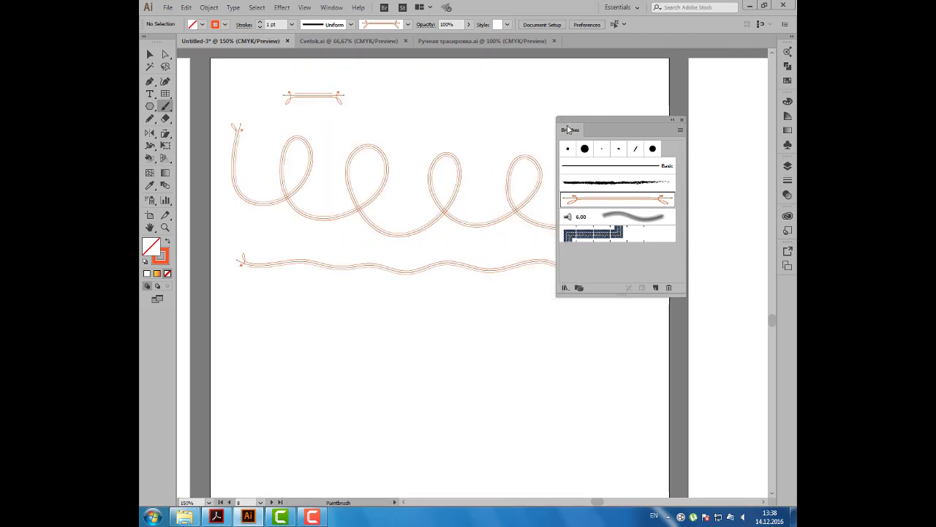
{"action": "left_click_drag", "start_coordinate": [561, 118], "coordinate": [645, 97]}
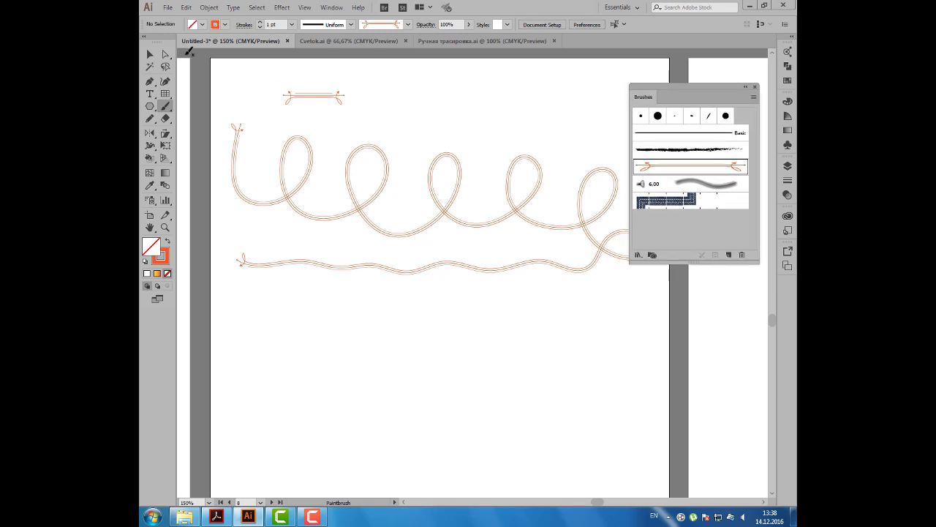
{"action": "left_click", "coordinate": [148, 55]}
{"action": "key", "text": "ctrl+minus"}
{"action": "key", "text": "ctrl+minus"}
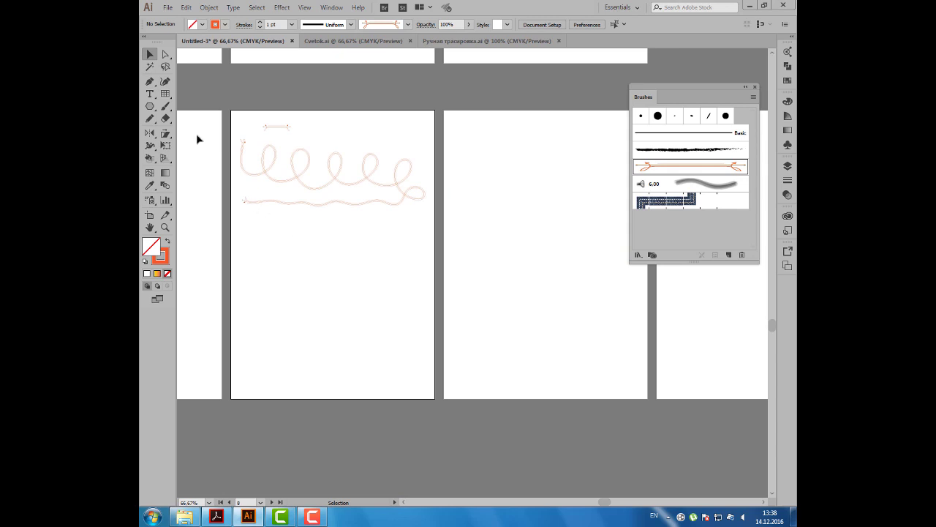
{"action": "left_click_drag", "start_coordinate": [150, 106], "coordinate": [180, 130]}
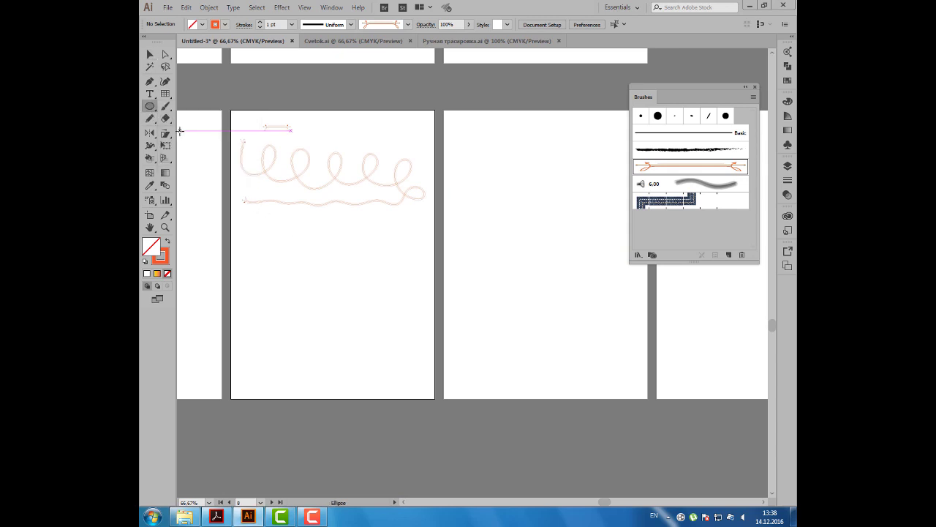
- Draw a large circle below the loops and apply the Divider brush to it
{"action": "mouse_move", "coordinate": [277, 245]}
{"action": "left_mouse_down"}
{"action": "mouse_move", "coordinate": [367, 350]}
{"action": "mouse_move", "coordinate": [383, 351]}
{"action": "left_mouse_up"}
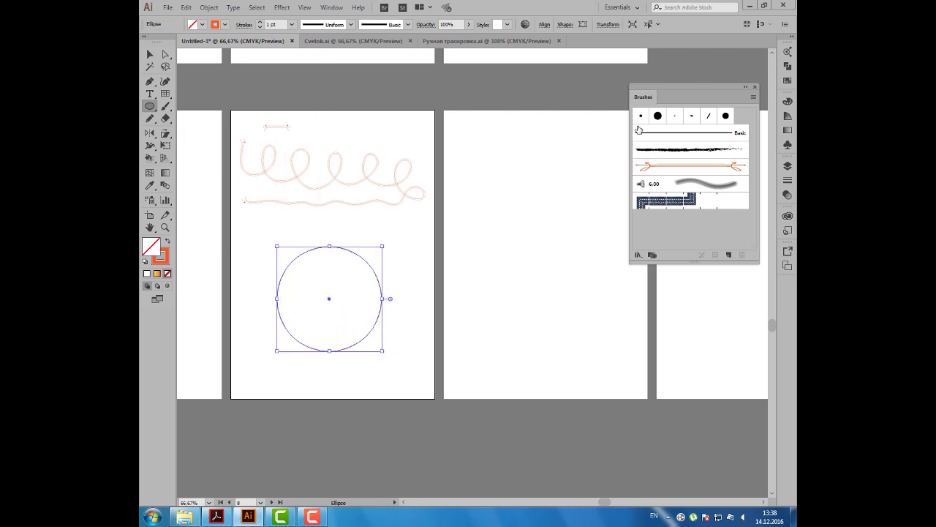
{"action": "left_click", "coordinate": [150, 54]}
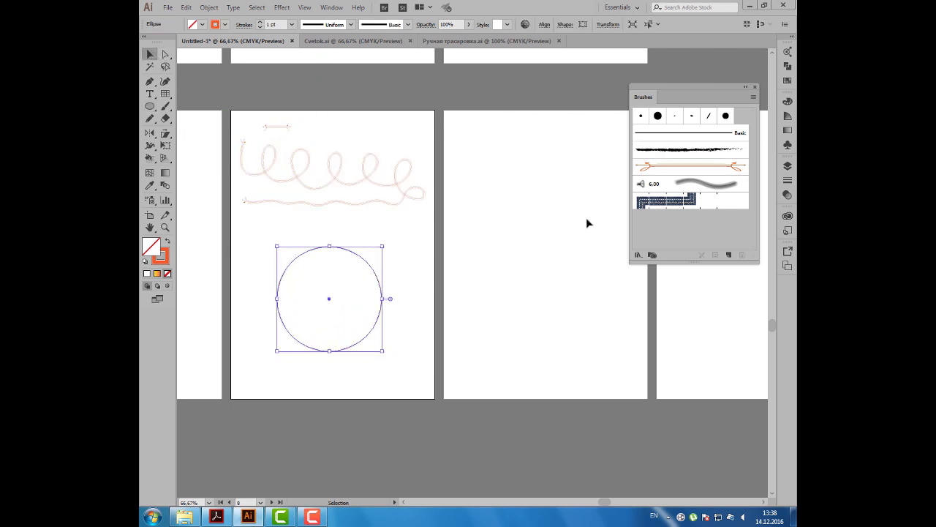
{"action": "left_click", "coordinate": [662, 167]}
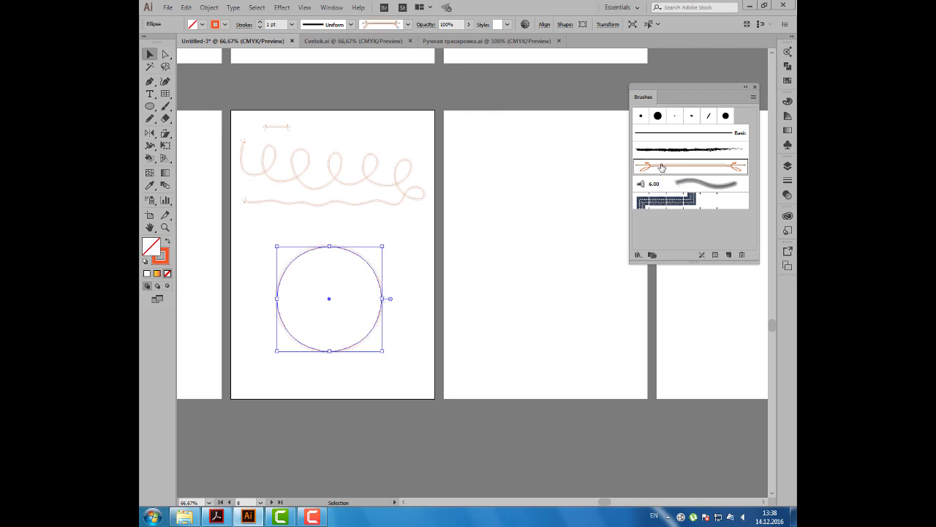
{"action": "left_click", "coordinate": [466, 308]}
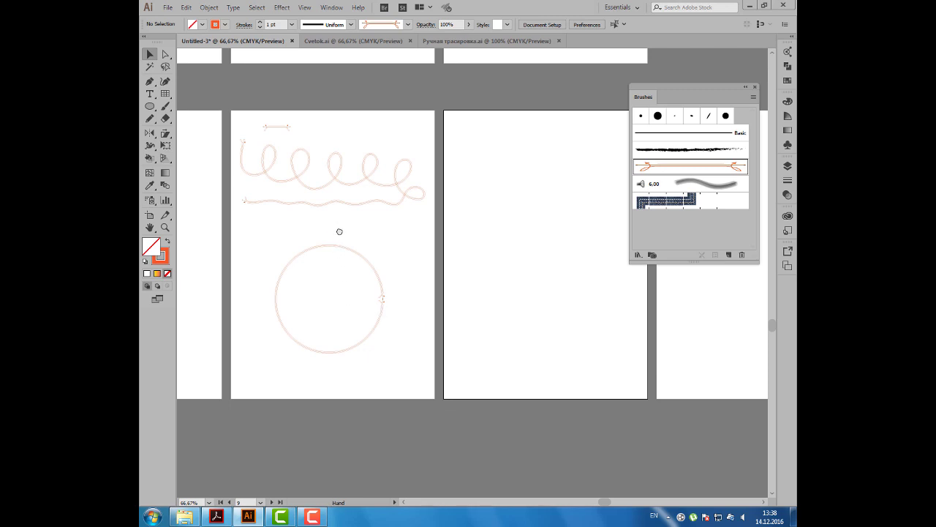
{"action": "left_click_drag", "start_coordinate": [336, 221], "coordinate": [344, 229]}
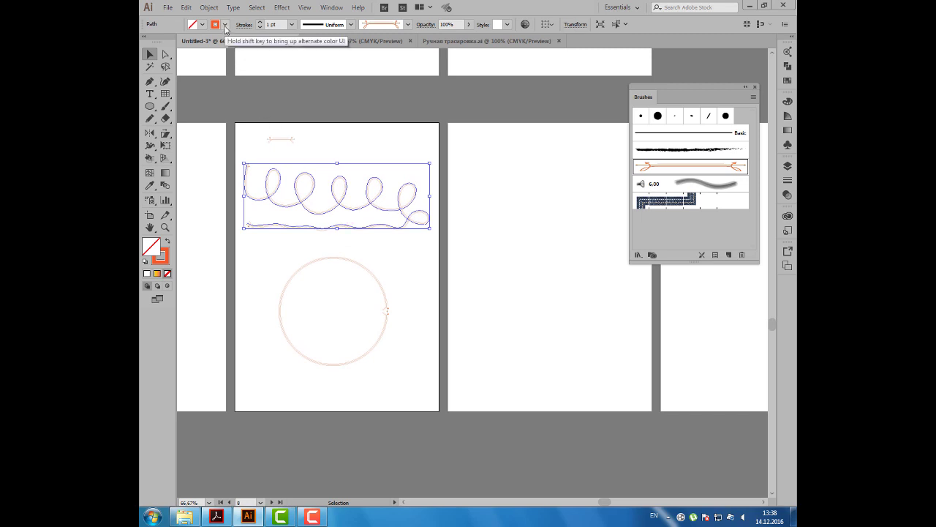
- Set the loops' stroke to green and the circle's stroke to dark purple
{"action": "left_click", "coordinate": [226, 30]}
{"action": "left_click", "coordinate": [186, 44]}
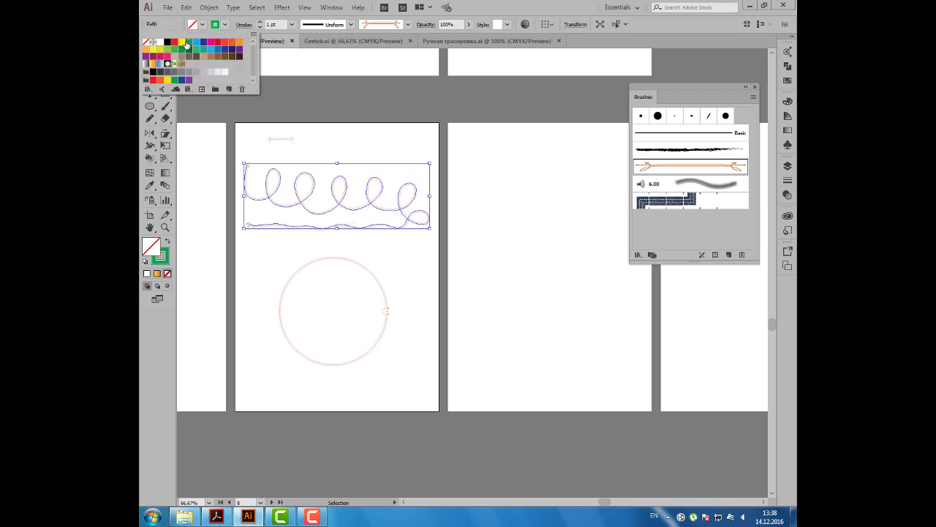
{"action": "left_click", "coordinate": [178, 31]}
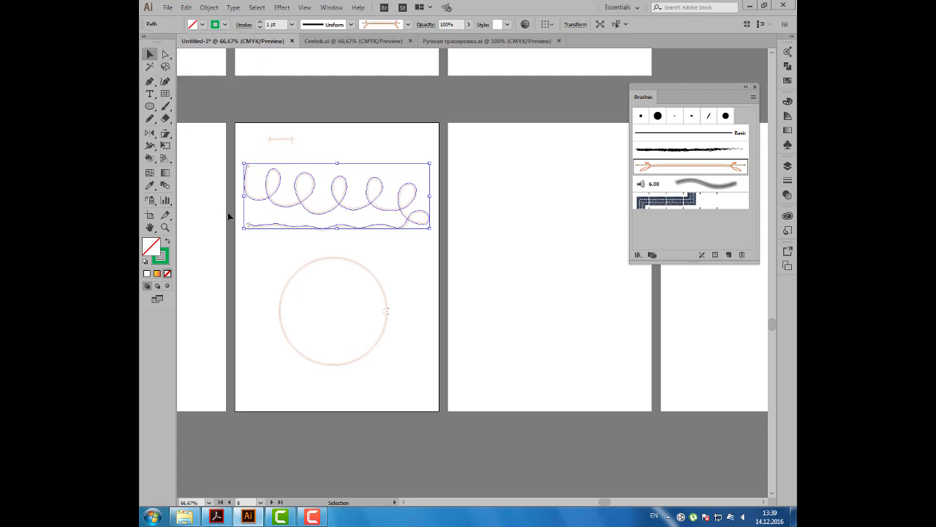
{"action": "left_click", "coordinate": [297, 291]}
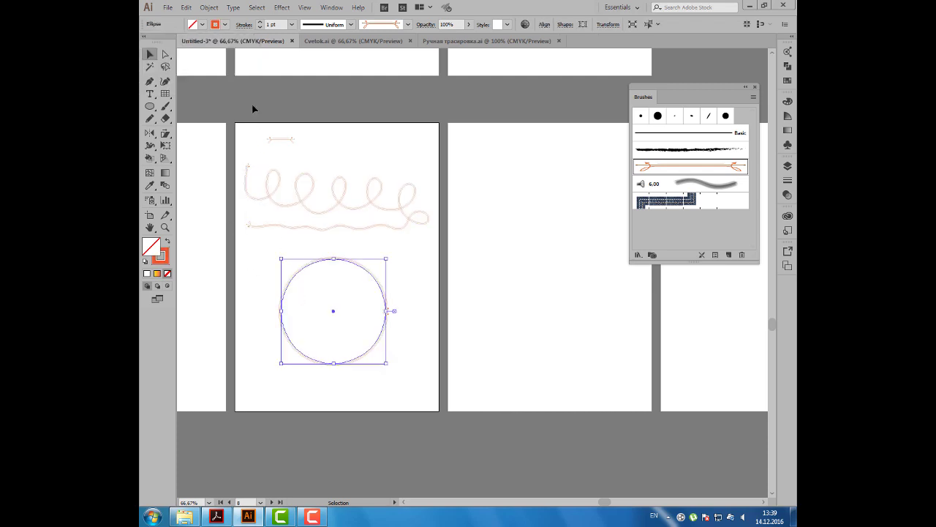
{"action": "left_click", "coordinate": [222, 26]}
{"action": "left_click", "coordinate": [238, 49]}
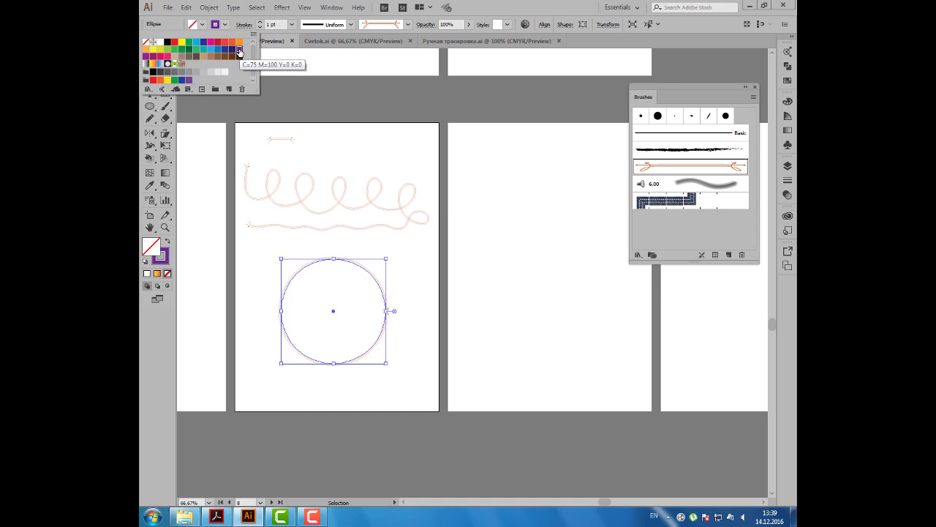
{"action": "left_click", "coordinate": [326, 123]}
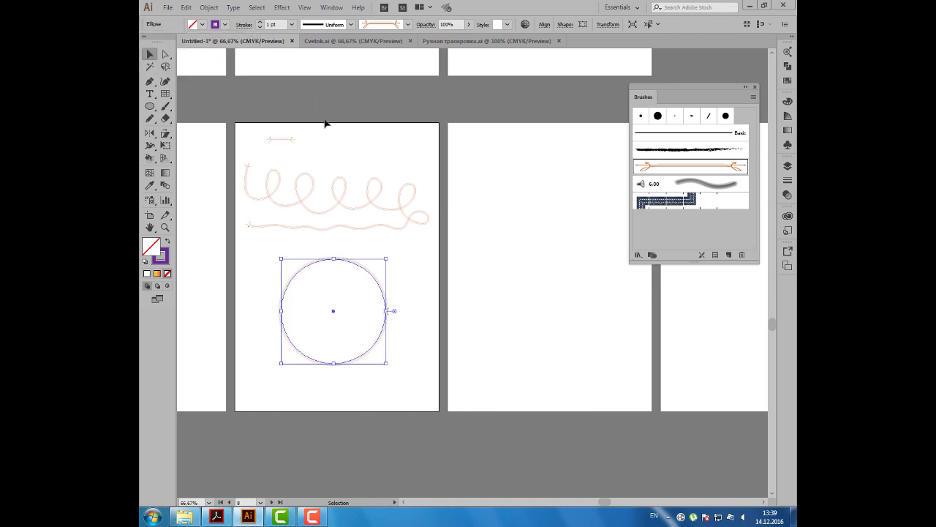
- Check the divider sample and circle, then move the Brushes panel nearer the artwork
{"action": "left_click", "coordinate": [286, 139]}
{"action": "scroll", "coordinate": [288, 140], "scroll_direction": "up", "scroll_amount": 3, "text": "alt"}
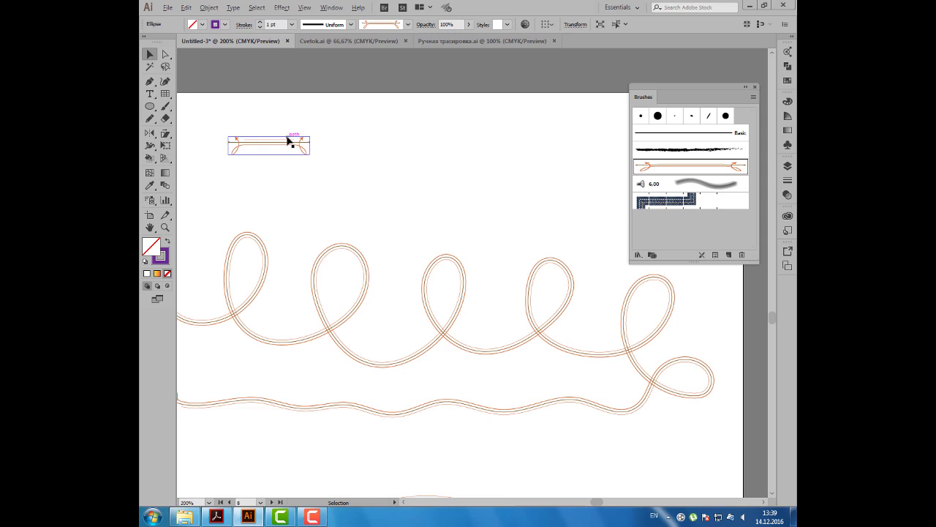
{"action": "scroll", "coordinate": [287, 140], "scroll_direction": "down", "scroll_amount": 2, "text": "alt"}
{"action": "left_click", "coordinate": [293, 138], "text": "shift"}
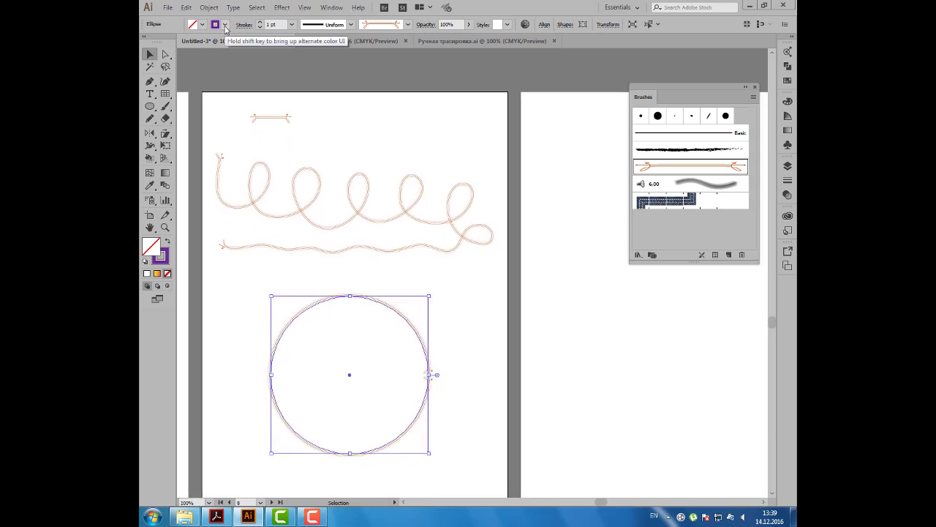
{"action": "left_click", "coordinate": [342, 108]}
{"action": "left_click_drag", "start_coordinate": [642, 100], "coordinate": [549, 98]}
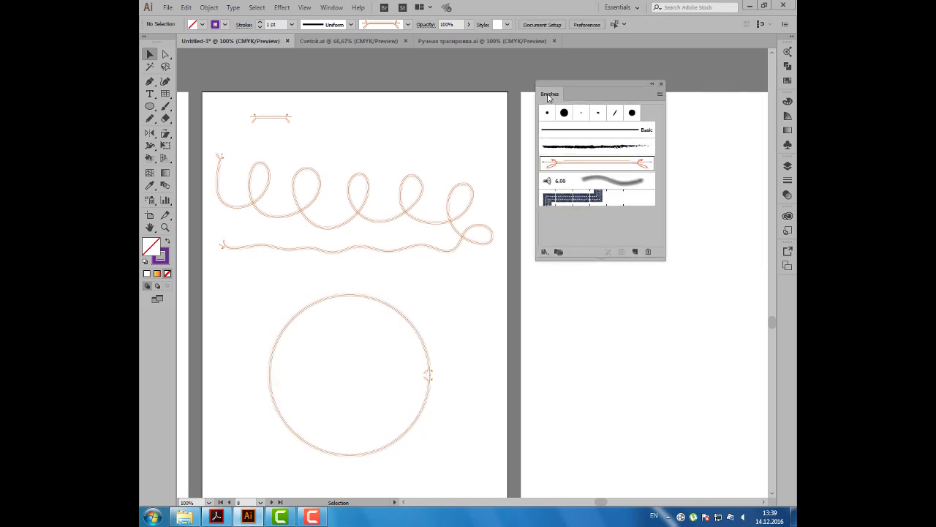
- Open the Divider brush options and preview Tints, then Tints and Shades colorization
{"action": "double_click", "coordinate": [589, 162]}
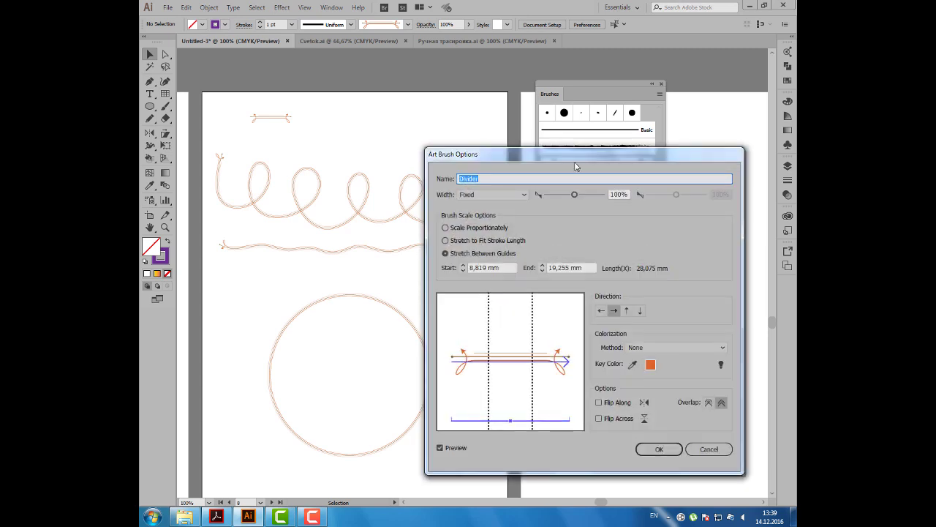
{"action": "left_click_drag", "start_coordinate": [541, 158], "coordinate": [561, 95]}
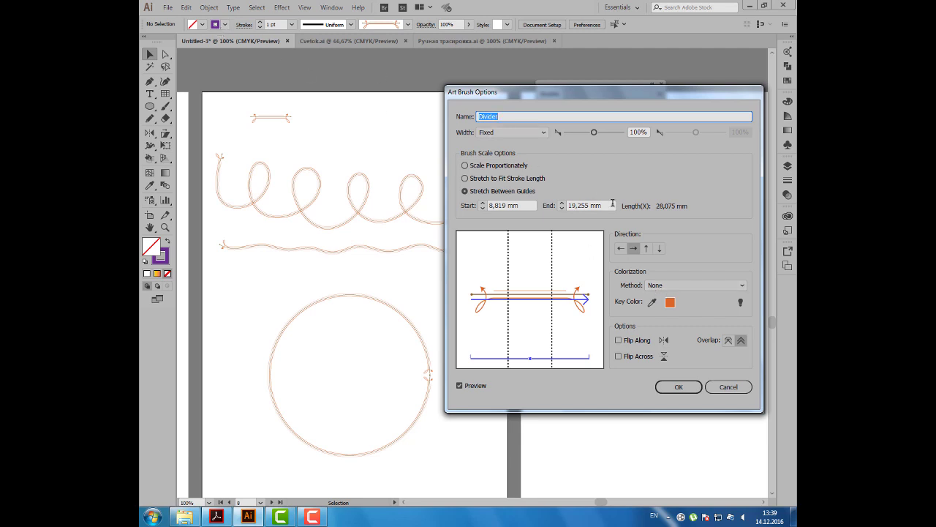
{"action": "left_click", "coordinate": [666, 286]}
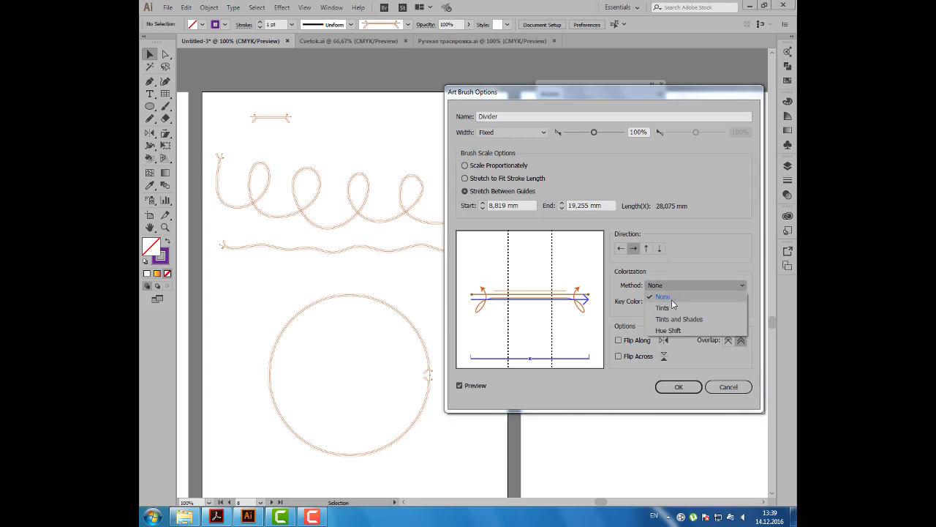
{"action": "left_click", "coordinate": [663, 308]}
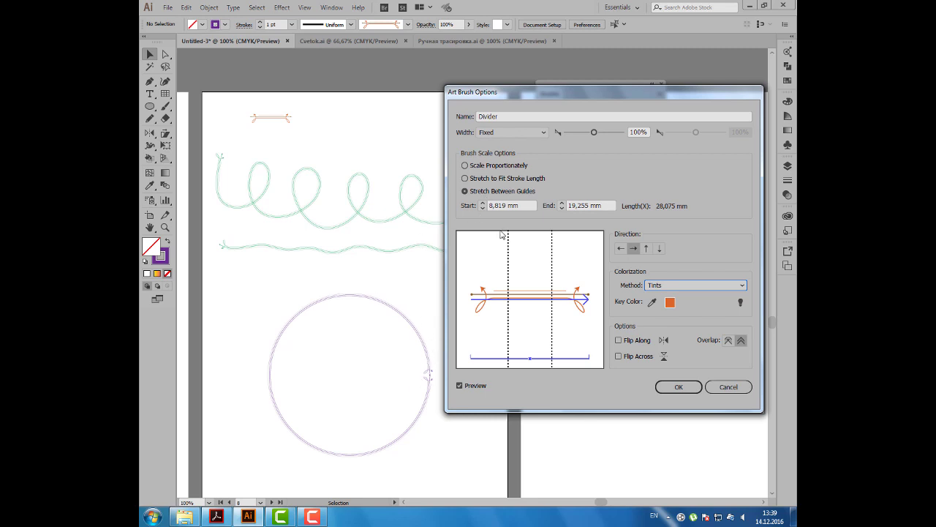
{"action": "left_click", "coordinate": [663, 287]}
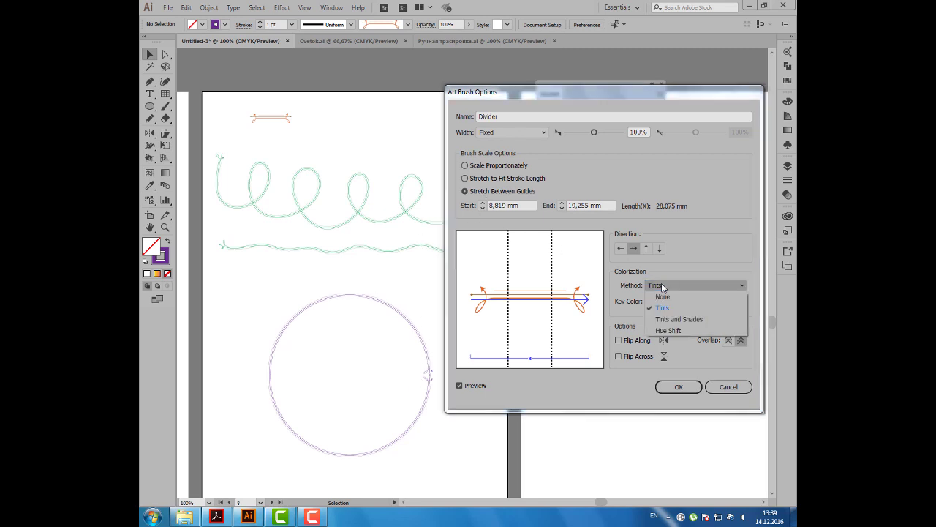
{"action": "left_click", "coordinate": [665, 319]}
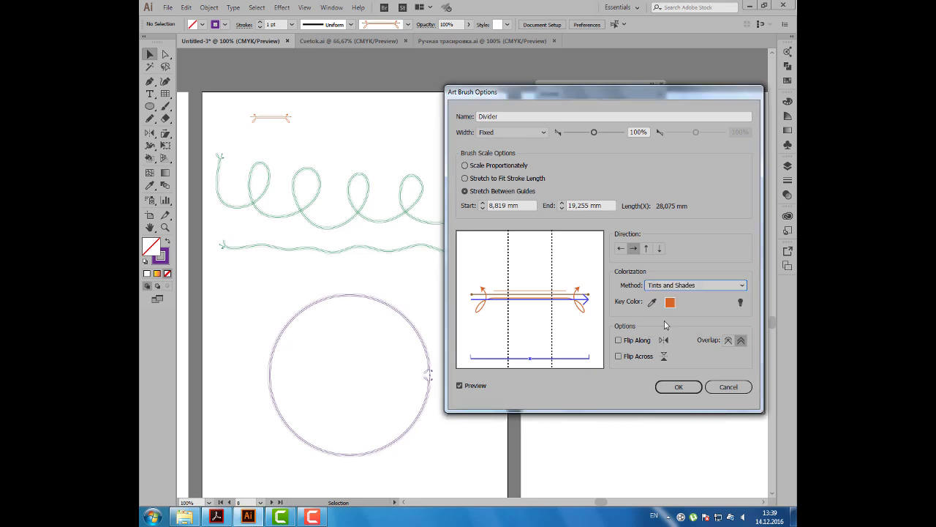
- Compare Hue Shift and None colorization, then settle on Tints
{"action": "left_click", "coordinate": [670, 287]}
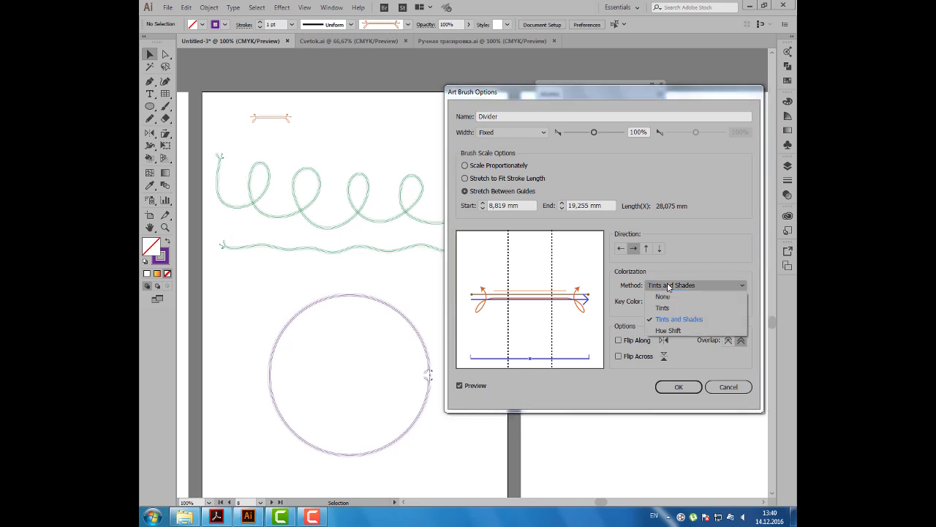
{"action": "left_click", "coordinate": [660, 331]}
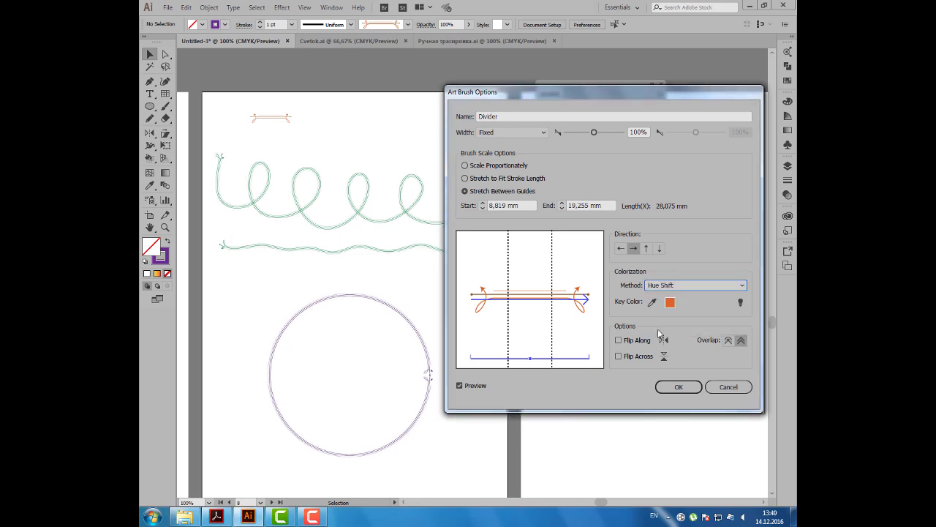
{"action": "left_click", "coordinate": [667, 290]}
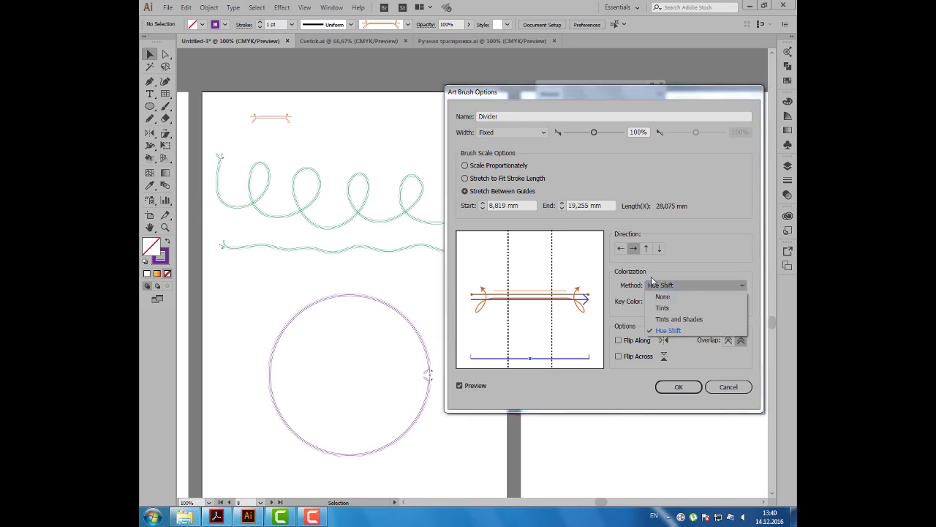
{"action": "left_click", "coordinate": [662, 296]}
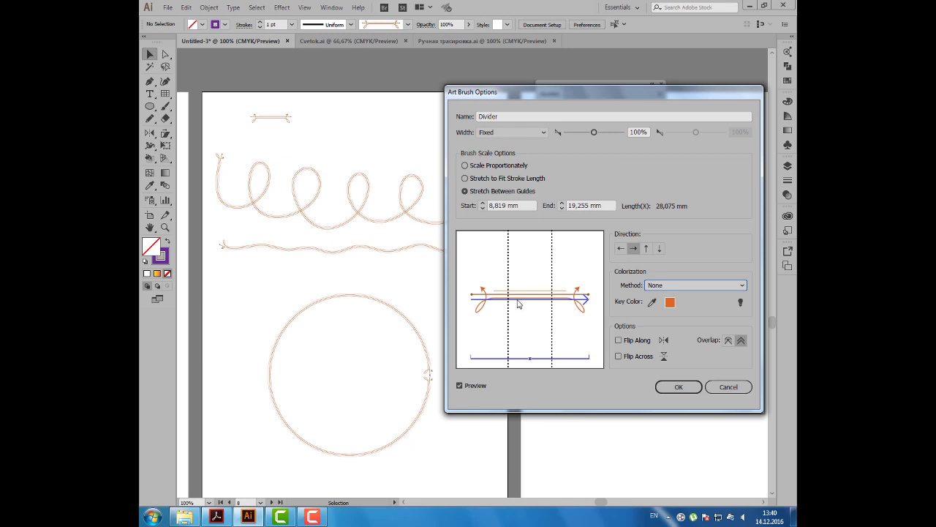
{"action": "left_click", "coordinate": [649, 290]}
{"action": "left_click", "coordinate": [652, 306]}
- Set the Divider brush to Stretch Between Guides from 6 mm to 23 mm and apply to strokes
{"action": "left_click", "coordinate": [488, 168]}
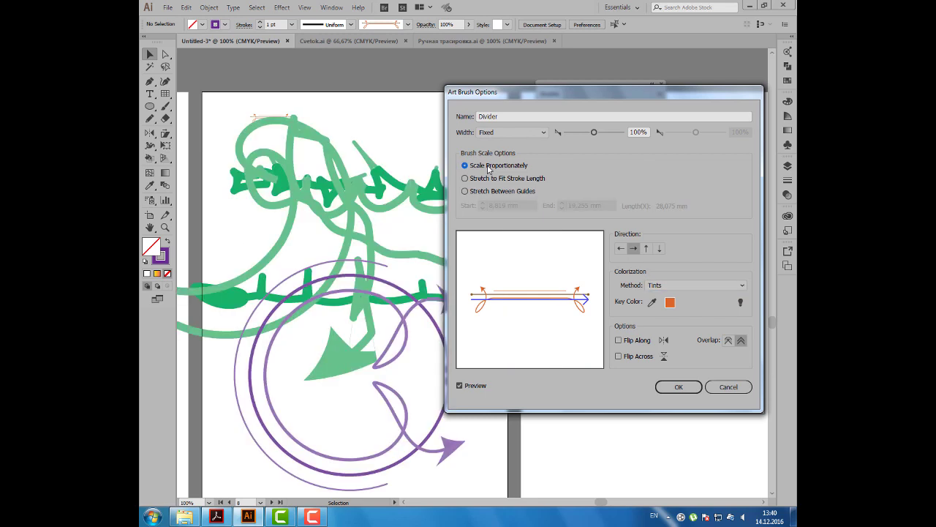
{"action": "left_click", "coordinate": [488, 178]}
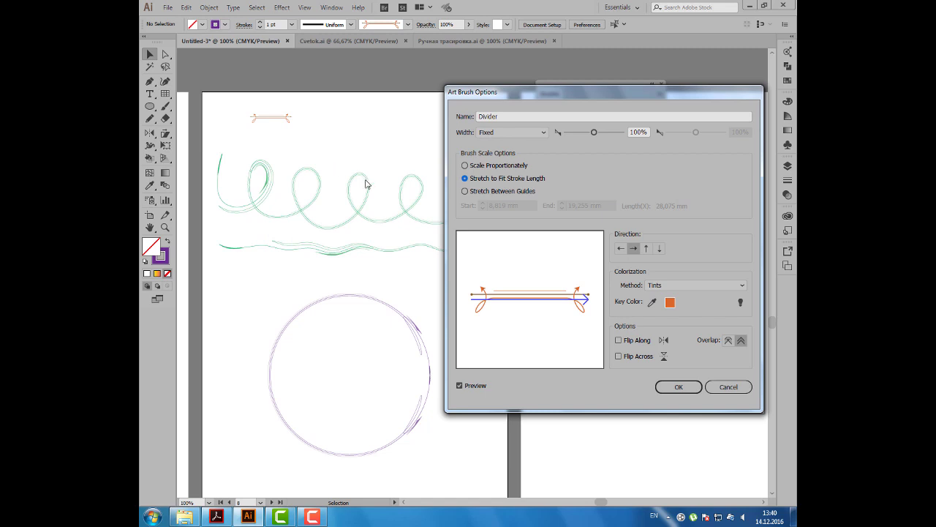
{"action": "left_click", "coordinate": [465, 191]}
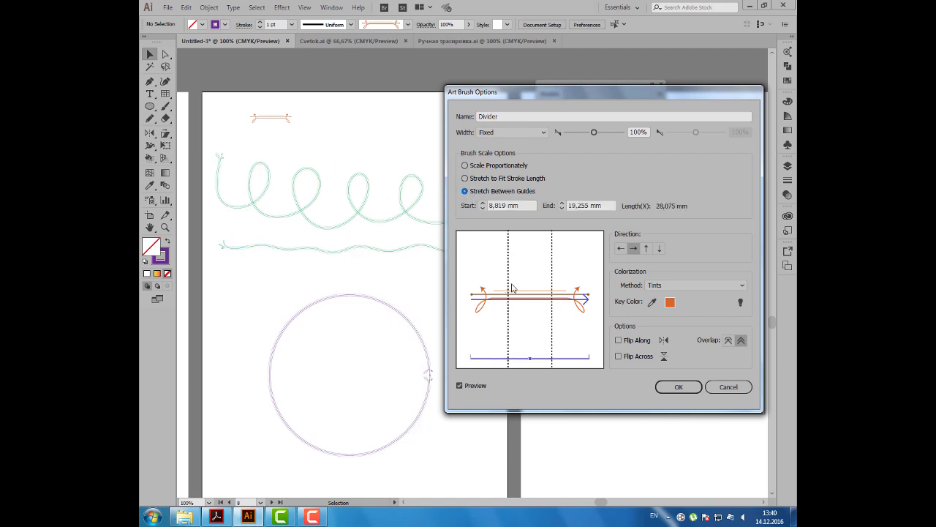
{"action": "left_click_drag", "start_coordinate": [518, 207], "coordinate": [483, 211]}
{"action": "type", "text": "6"}
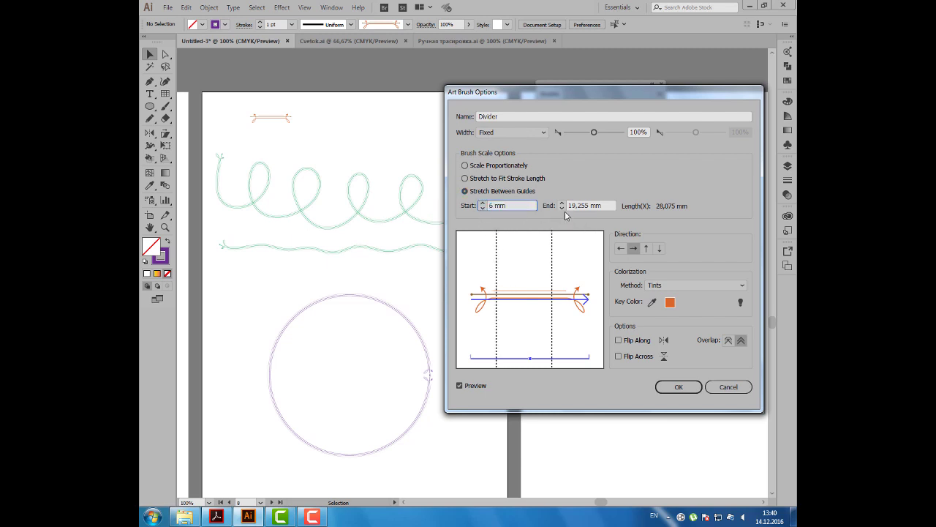
{"action": "key", "text": "Tab"}
{"action": "type", "text": "21"}
{"action": "left_click", "coordinate": [562, 203]}
{"action": "left_click", "coordinate": [562, 202]}
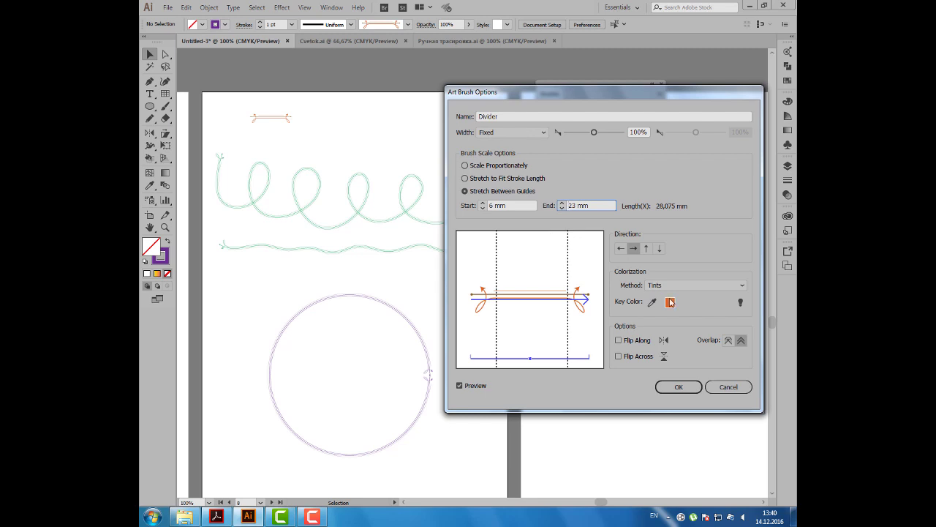
{"action": "left_click", "coordinate": [676, 387]}
{"action": "left_click", "coordinate": [586, 272]}
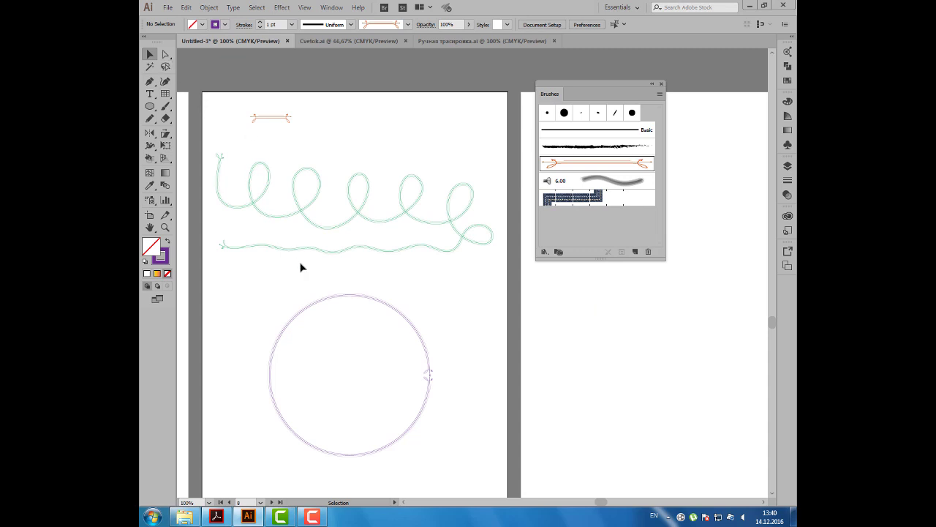
- Move the circle up and to the right over the loops
{"action": "left_click_drag", "start_coordinate": [325, 297], "coordinate": [379, 134]}
{"action": "left_click", "coordinate": [303, 183]}
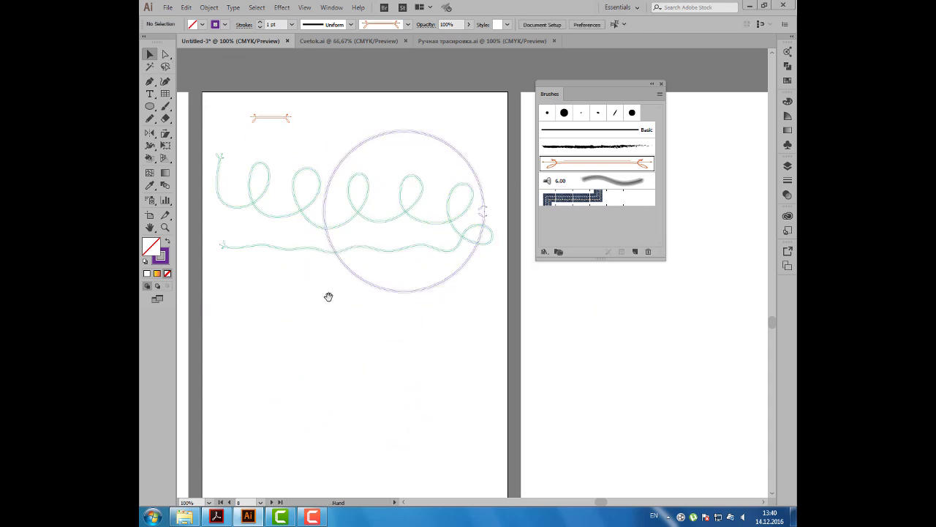
{"action": "left_click_drag", "start_coordinate": [329, 296], "coordinate": [333, 282]}
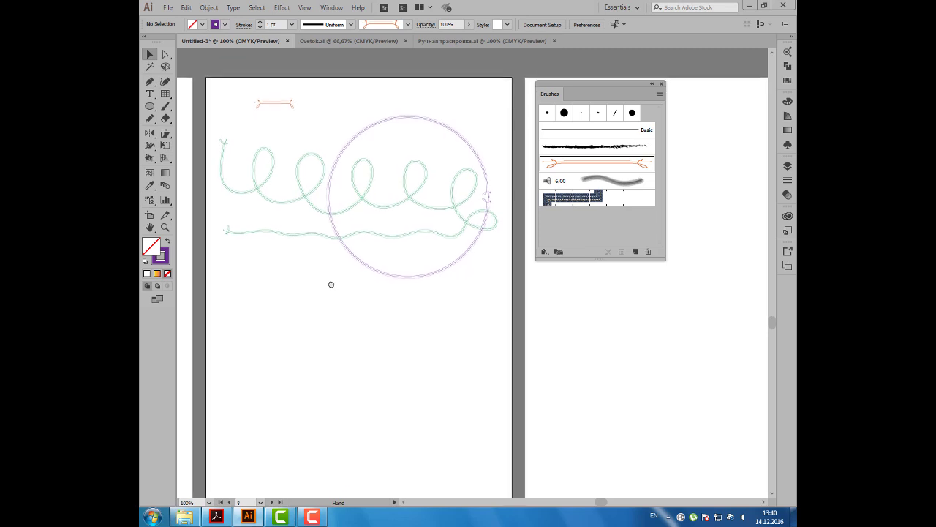
- Draw a small 3 mm dot below the loops with a tan fill and no stroke
{"action": "left_click", "coordinate": [150, 105]}
{"action": "left_click_drag", "start_coordinate": [237, 331], "coordinate": [244, 338]}
{"action": "key", "text": "shift+x"}
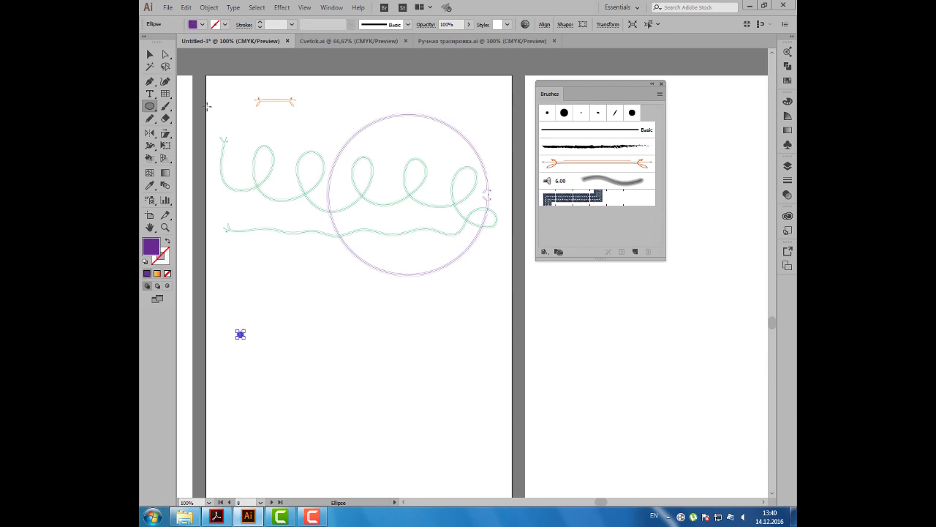
{"action": "left_click", "coordinate": [203, 24]}
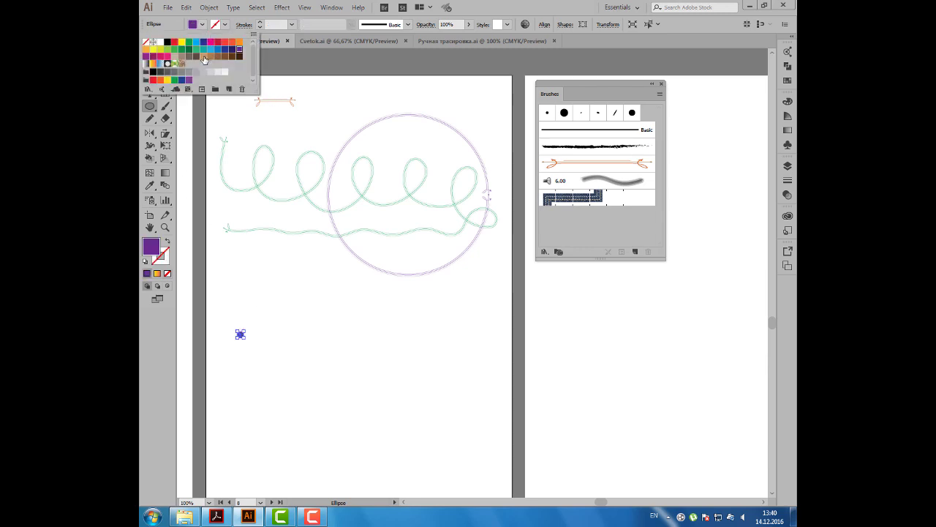
{"action": "left_click", "coordinate": [204, 59]}
{"action": "key", "text": "Escape"}
{"action": "key", "text": "v"}
{"action": "left_click", "coordinate": [277, 316]}
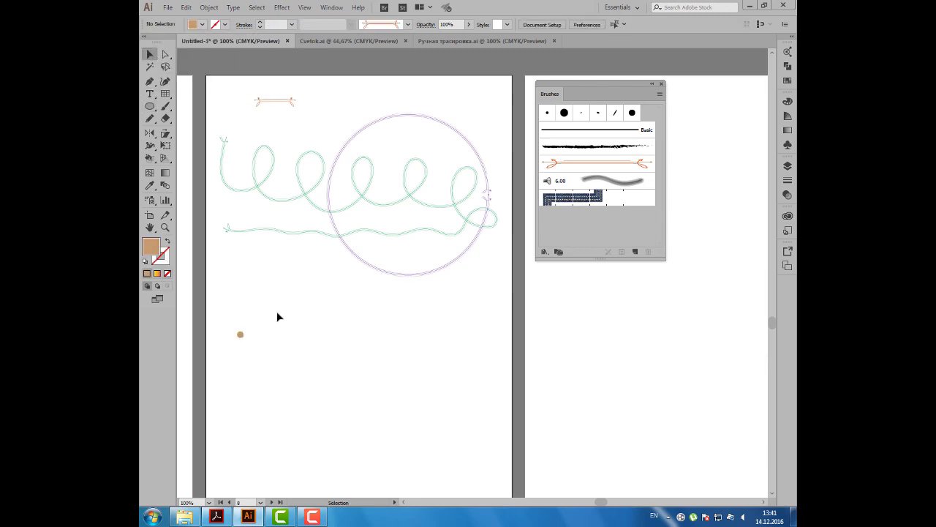
{"action": "left_click_drag", "start_coordinate": [240, 334], "coordinate": [244, 332]}
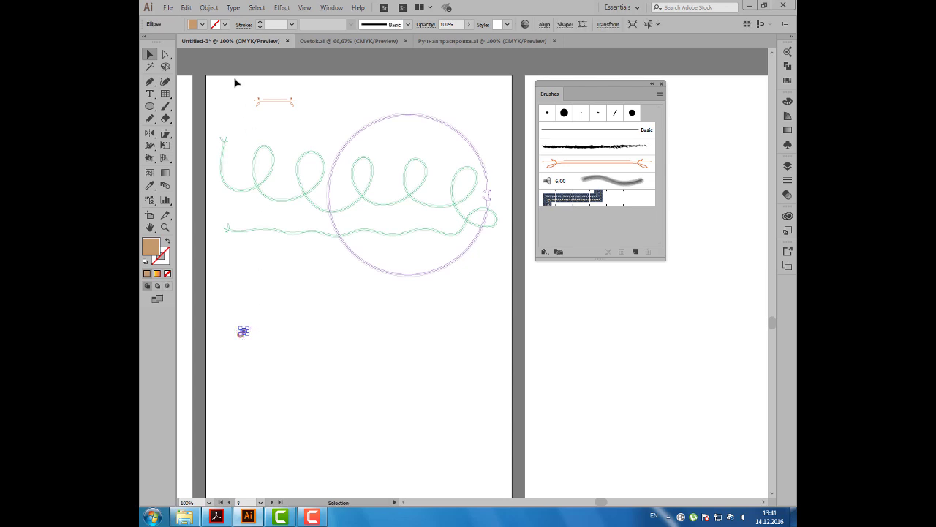
- Add overlapping dots in darker and darkest brown, then select all three dots
{"action": "left_click", "coordinate": [202, 24]}
{"action": "left_click", "coordinate": [211, 57]}
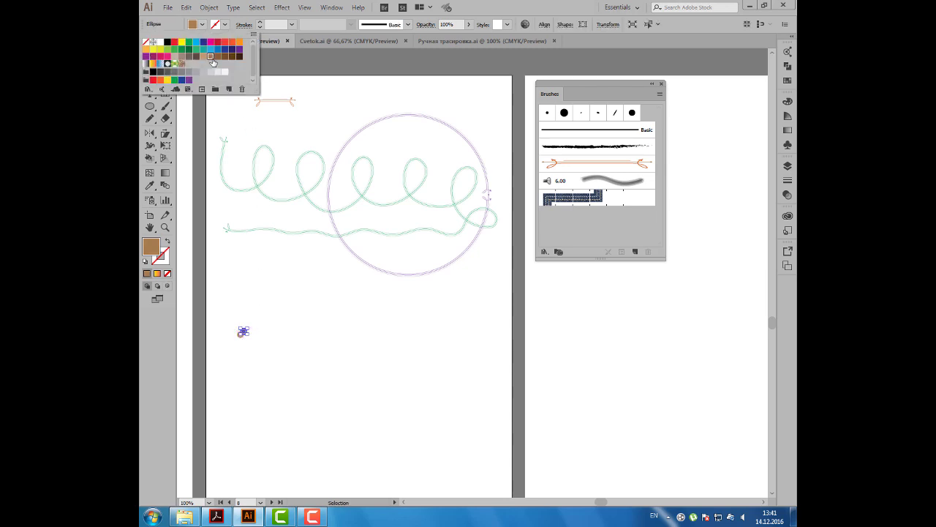
{"action": "left_click", "coordinate": [282, 278]}
{"action": "scroll", "coordinate": [248, 347], "scroll_direction": "up", "scroll_amount": 2}
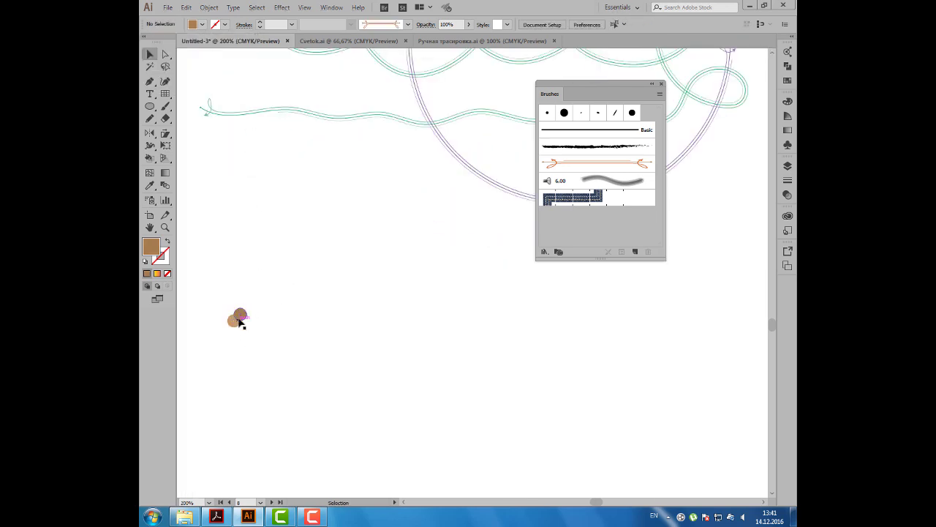
{"action": "left_click_drag", "start_coordinate": [239, 316], "coordinate": [243, 324]}
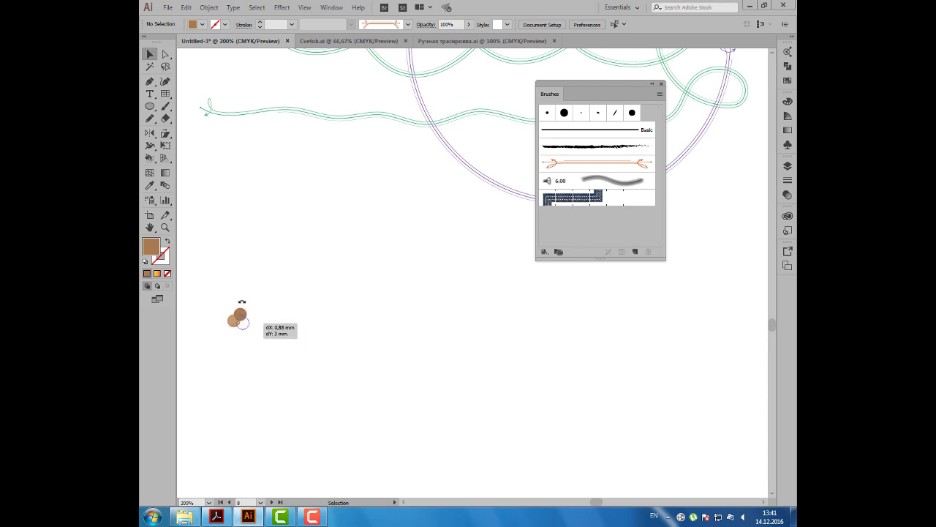
{"action": "left_click", "coordinate": [203, 24]}
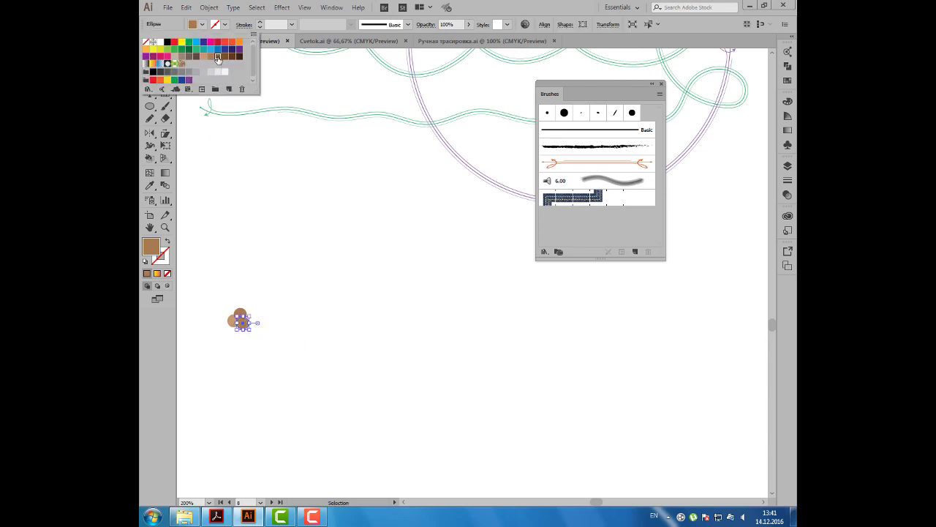
{"action": "left_click", "coordinate": [218, 58]}
{"action": "key", "text": "Escape"}
{"action": "left_click", "coordinate": [253, 247]}
{"action": "scroll", "coordinate": [253, 247], "scroll_direction": "down", "scroll_amount": 1}
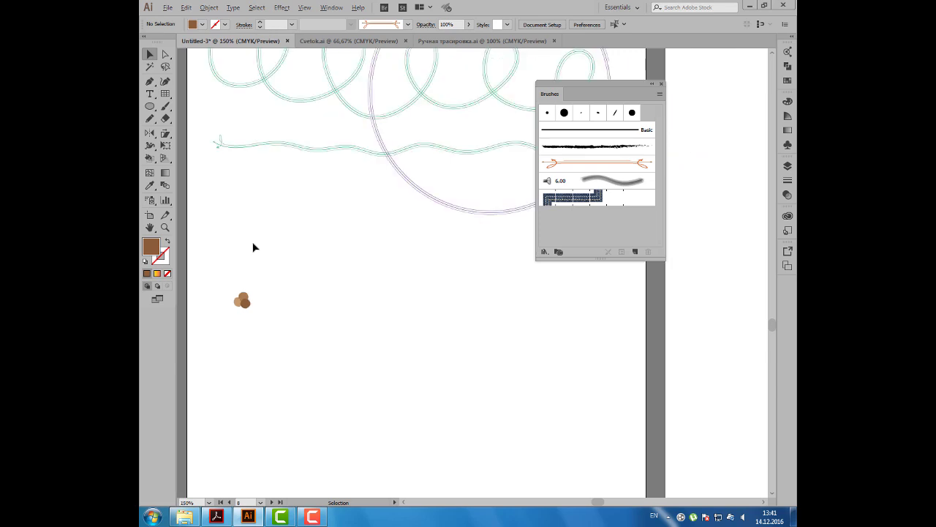
{"action": "scroll", "coordinate": [253, 247], "scroll_direction": "down", "scroll_amount": 1}
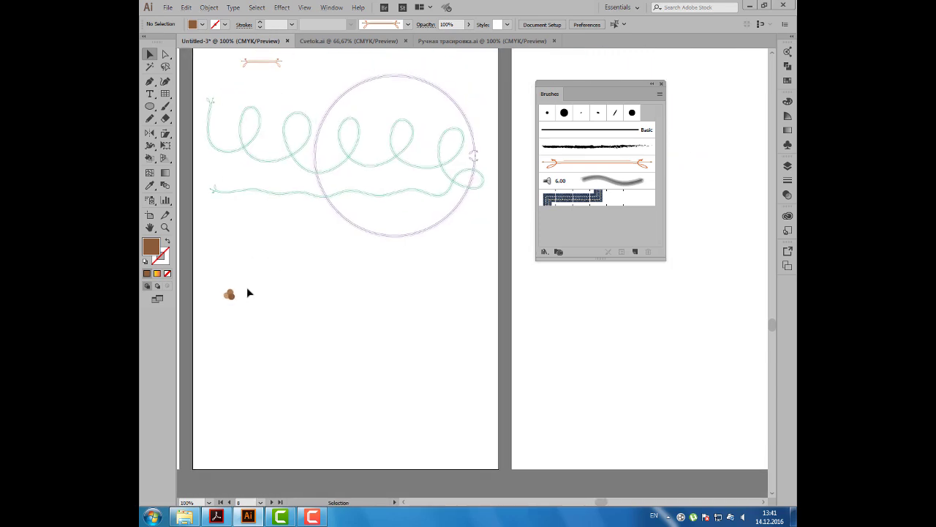
{"action": "left_click_drag", "start_coordinate": [255, 282], "coordinate": [226, 317]}
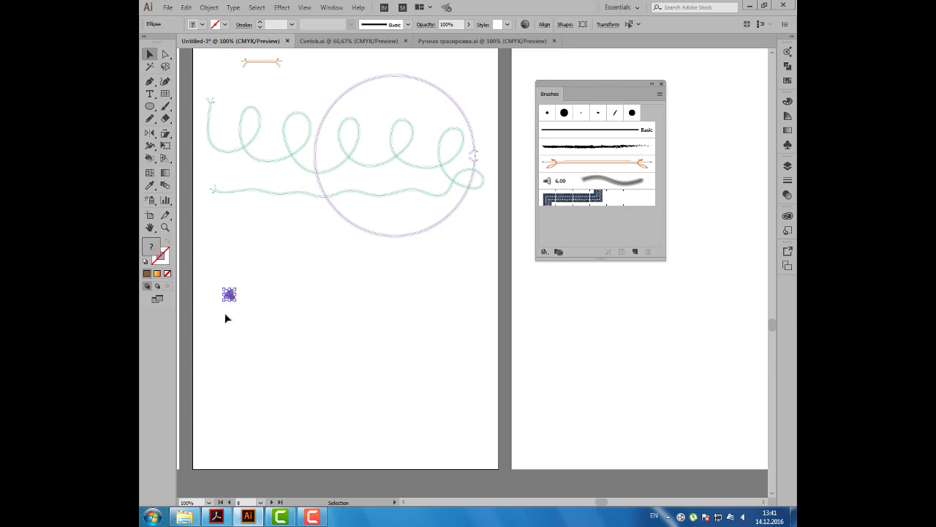
- Save the three brown dots as a new art brush, Art Brush 1, with default options
{"action": "scroll", "coordinate": [224, 307], "scroll_direction": "up", "scroll_amount": 1}
{"action": "scroll", "coordinate": [224, 306], "scroll_direction": "down", "scroll_amount": 1}
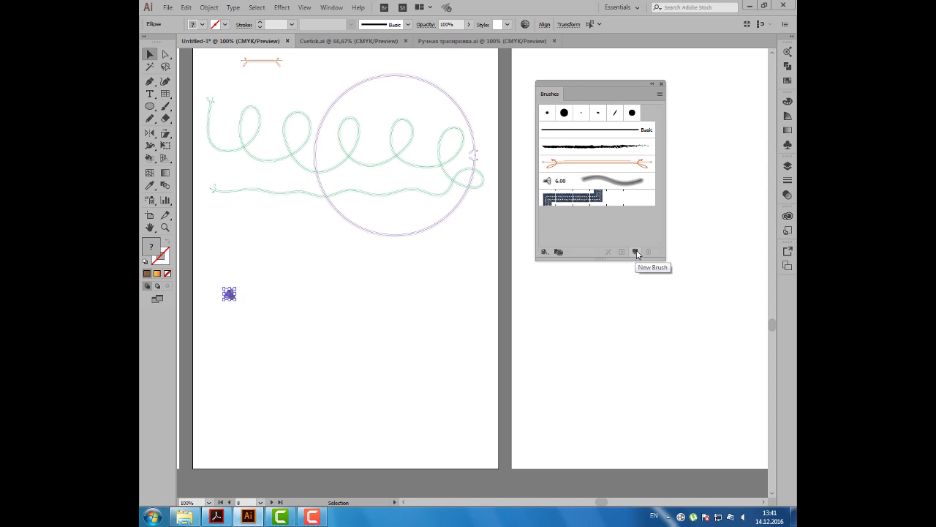
{"action": "left_click", "coordinate": [636, 252]}
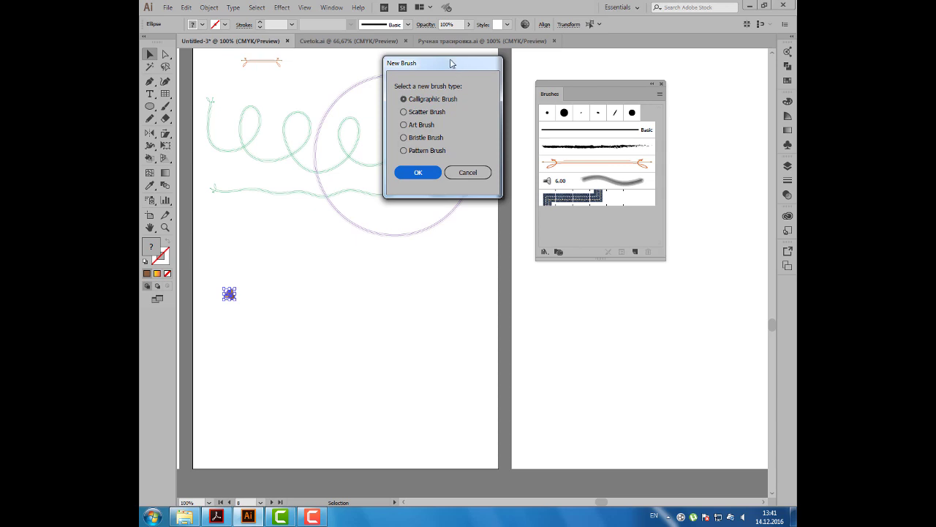
{"action": "left_click_drag", "start_coordinate": [448, 77], "coordinate": [446, 91]}
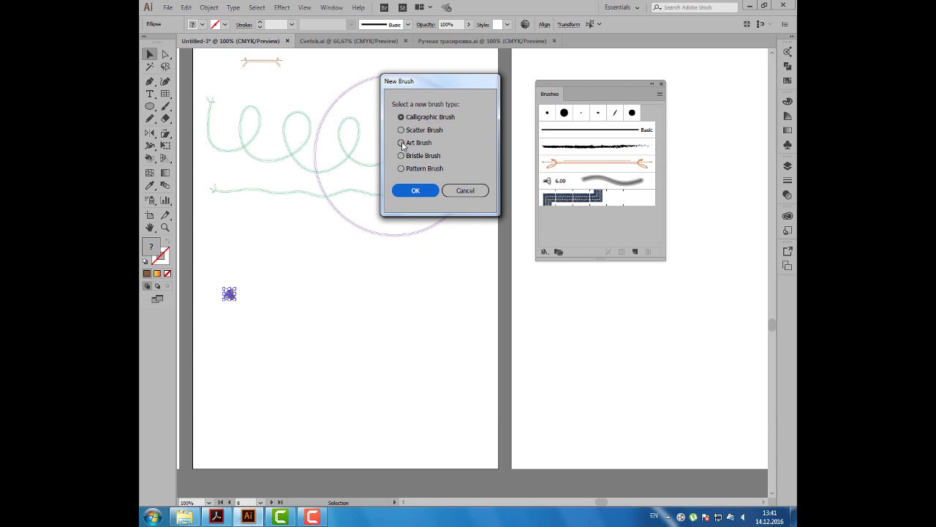
{"action": "left_click", "coordinate": [401, 144]}
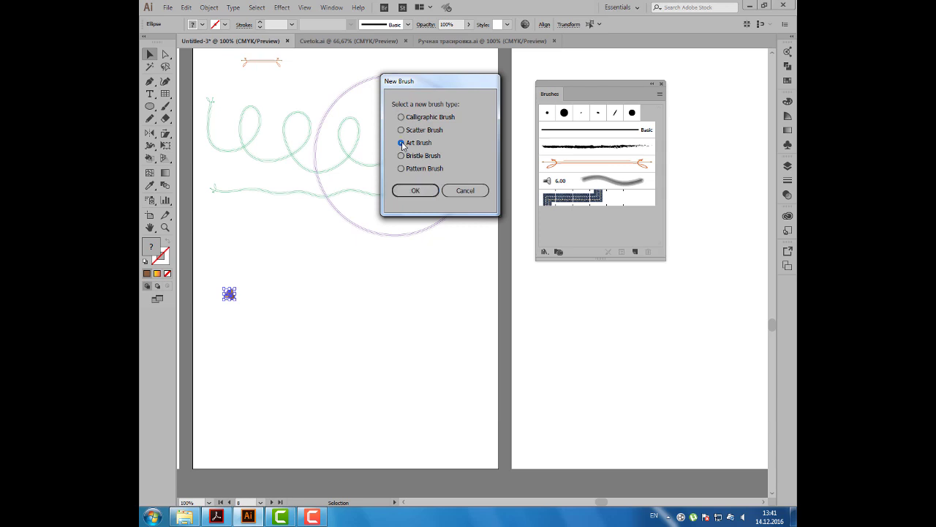
{"action": "left_click", "coordinate": [424, 191]}
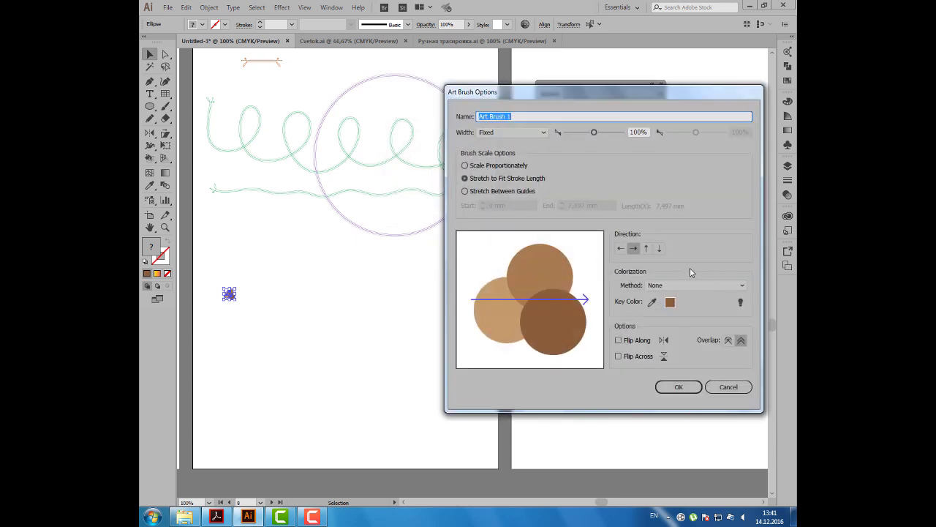
{"action": "left_click", "coordinate": [681, 386]}
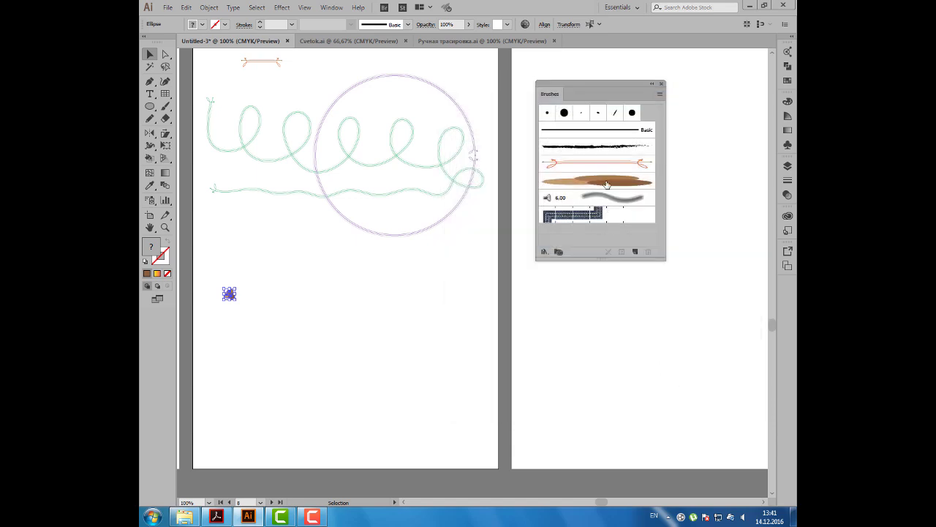
- Paint a long looping stroke below the circle with the new brown three-circle art brush
{"action": "left_click", "coordinate": [337, 264]}
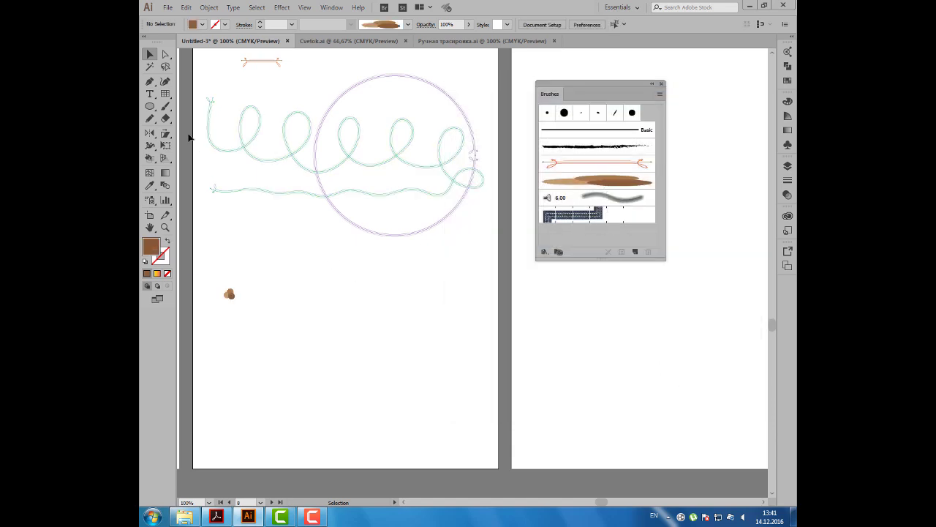
{"action": "left_click", "coordinate": [165, 106]}
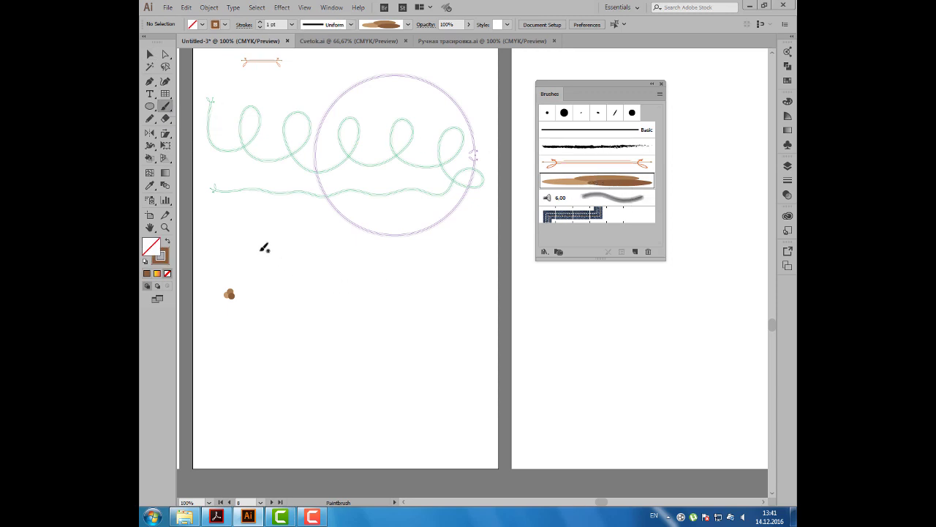
{"action": "mouse_move", "coordinate": [248, 243]}
{"action": "left_mouse_down"}
{"action": "mouse_move", "coordinate": [327, 316]}
{"action": "mouse_move", "coordinate": [349, 324]}
{"action": "mouse_move", "coordinate": [404, 313]}
{"action": "mouse_move", "coordinate": [422, 351]}
{"action": "mouse_move", "coordinate": [223, 415]}
{"action": "left_mouse_up"}
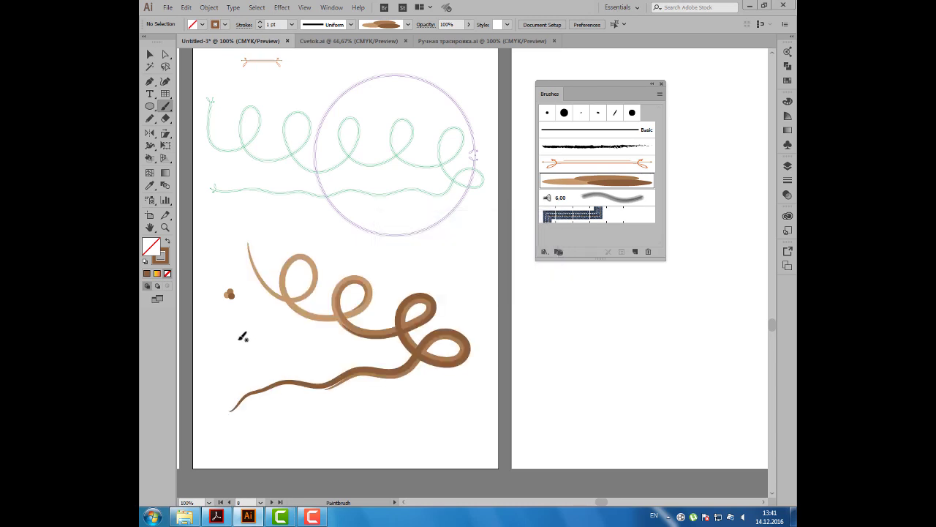
{"action": "left_click", "coordinate": [150, 55]}
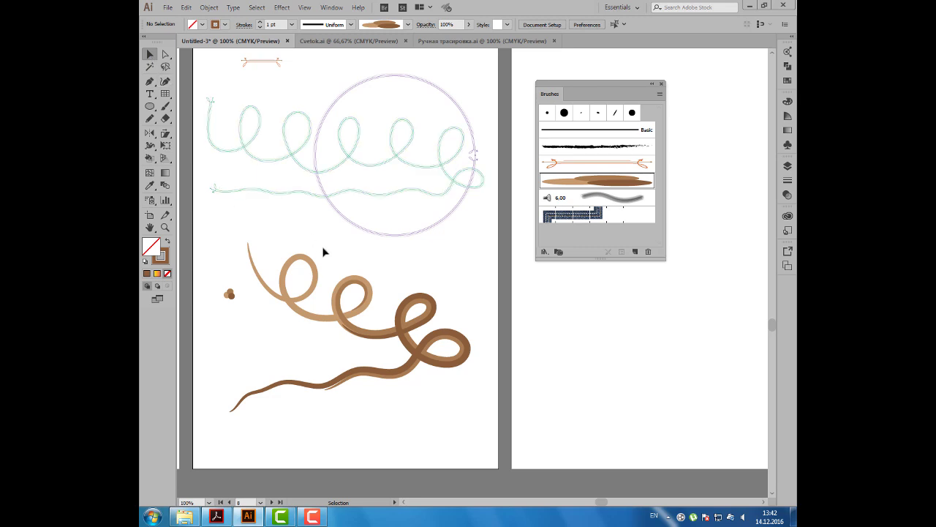
{"action": "left_click_drag", "start_coordinate": [324, 240], "coordinate": [337, 254]}
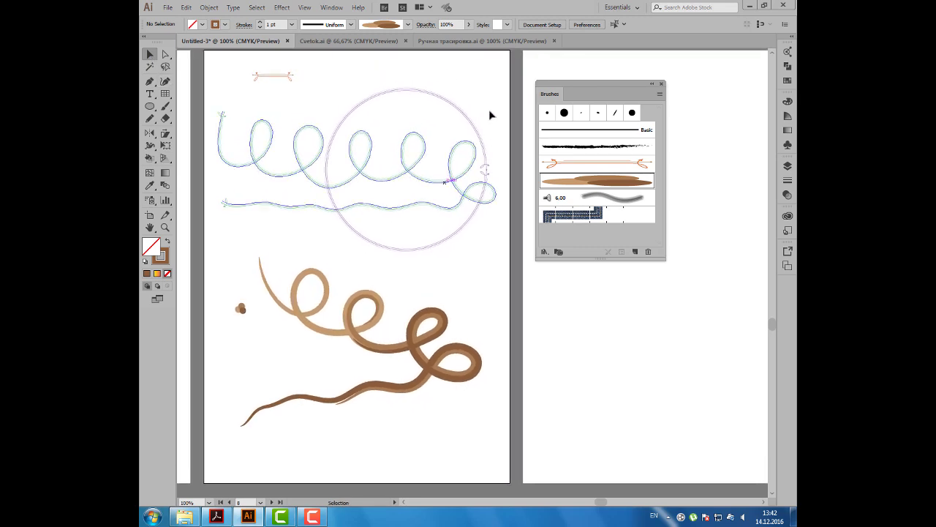
{"action": "left_click_drag", "start_coordinate": [550, 89], "coordinate": [579, 89]}
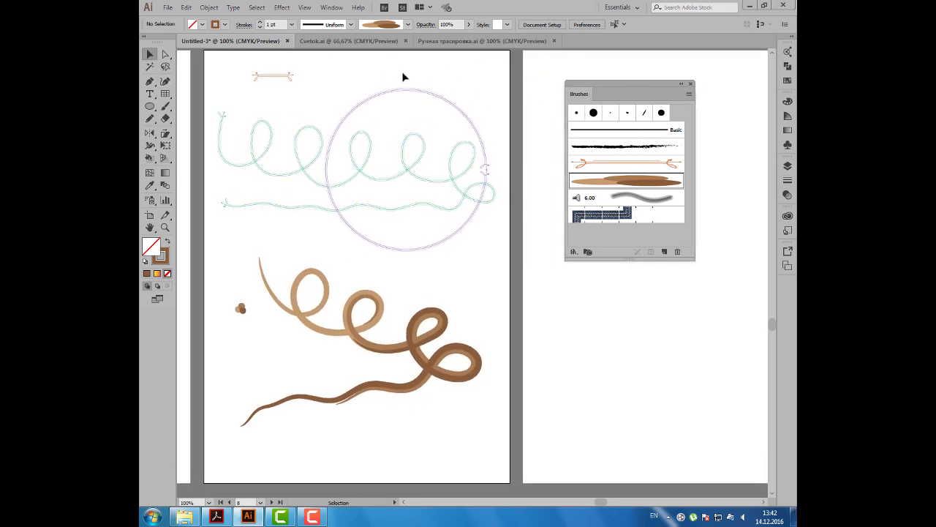
- Open Кисти и Mesh.ai from the Раздел 4 folder
{"action": "key", "text": "ctrl+o"}
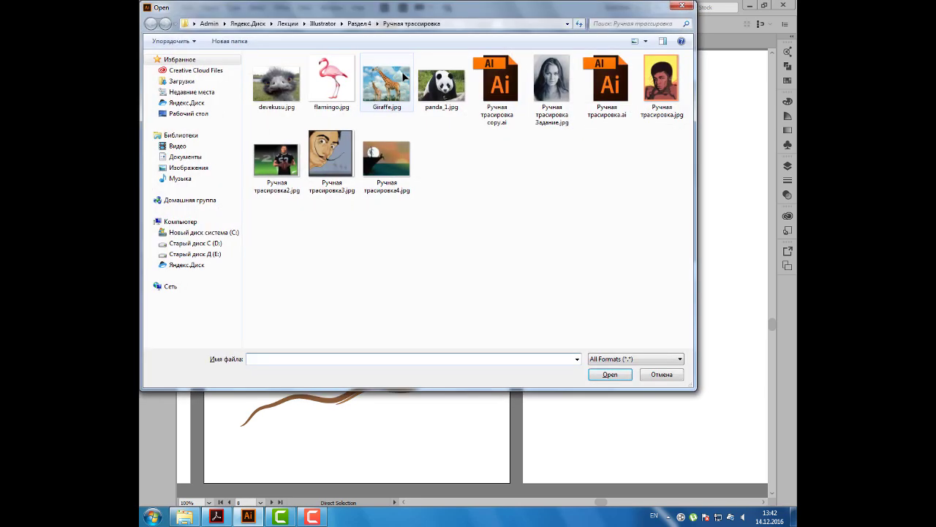
{"action": "left_click", "coordinate": [360, 24]}
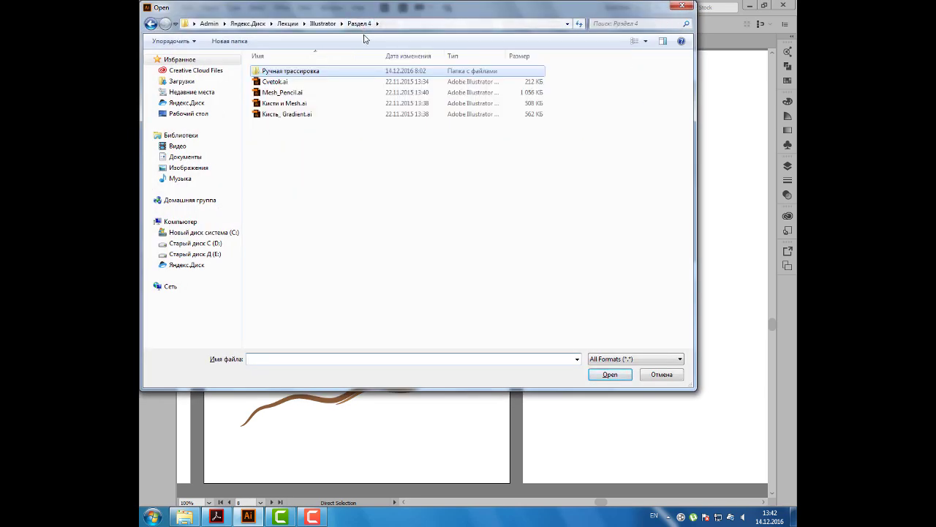
{"action": "left_click", "coordinate": [320, 104]}
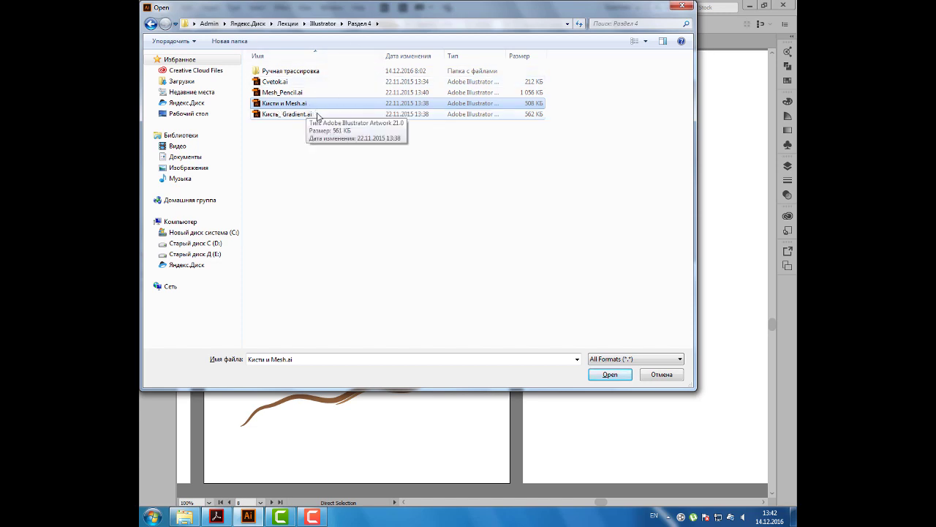
{"action": "left_click", "coordinate": [609, 377]}
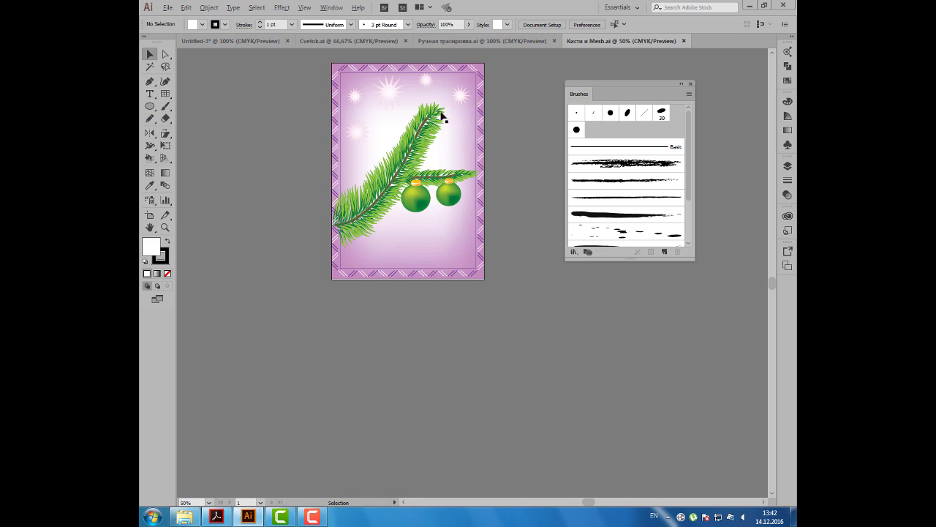
- Zoom in and draw a thin, flat ellipse on the pasteboard right of the fir-branch card
{"action": "scroll", "coordinate": [442, 115], "scroll_direction": "up", "scroll_amount": 2}
{"action": "scroll", "coordinate": [443, 116], "scroll_direction": "up", "scroll_amount": 1}
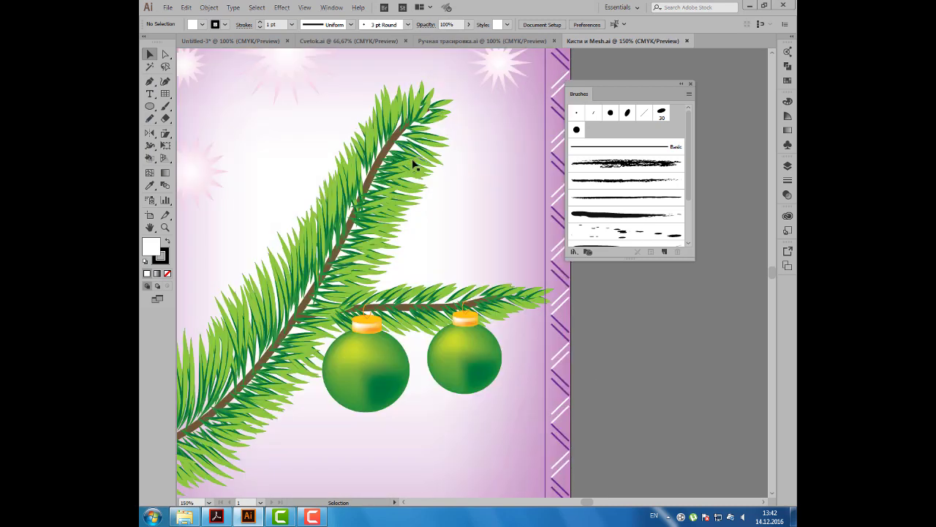
{"action": "left_click", "coordinate": [413, 162]}
{"action": "left_click_drag", "start_coordinate": [585, 97], "coordinate": [646, 89]}
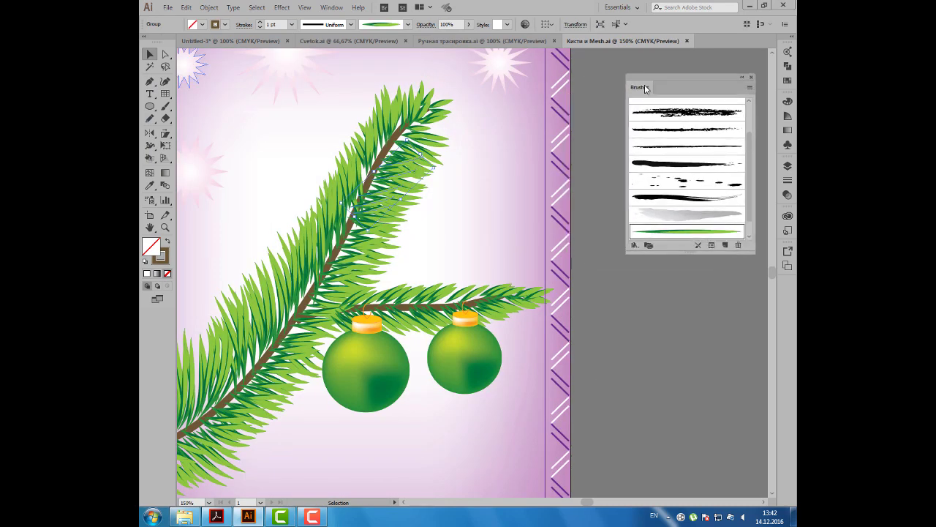
{"action": "left_click_drag", "start_coordinate": [487, 156], "coordinate": [399, 139]}
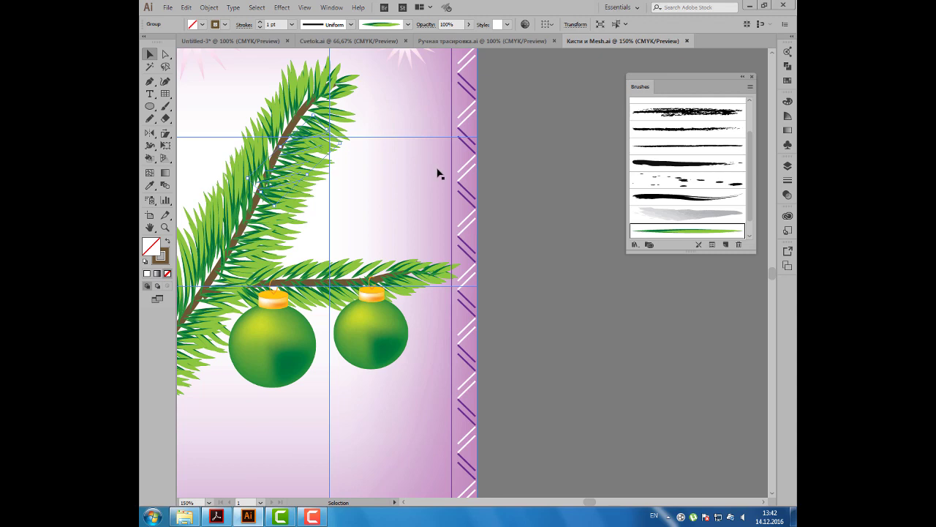
{"action": "left_click", "coordinate": [523, 173]}
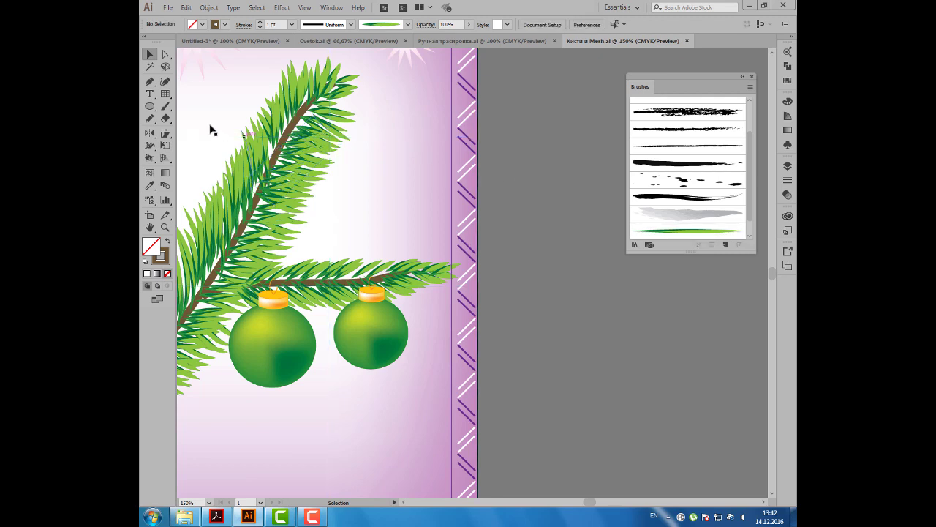
{"action": "left_click", "coordinate": [150, 107]}
{"action": "left_click_drag", "start_coordinate": [504, 263], "coordinate": [603, 269]}
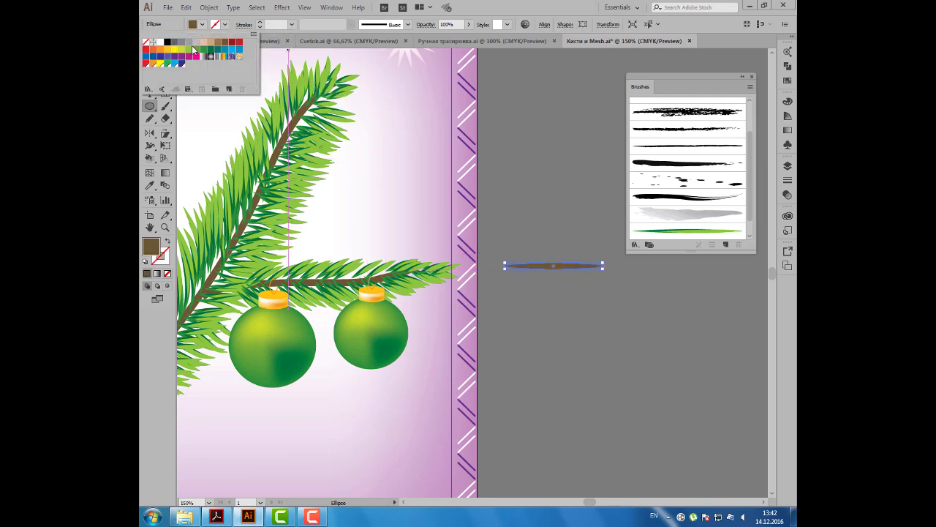
- Fill the thin ellipse light green and sharpen its end points into a needle shape
{"action": "left_click", "coordinate": [192, 51]}
{"action": "key", "text": "Escape"}
{"action": "left_click", "coordinate": [166, 56]}
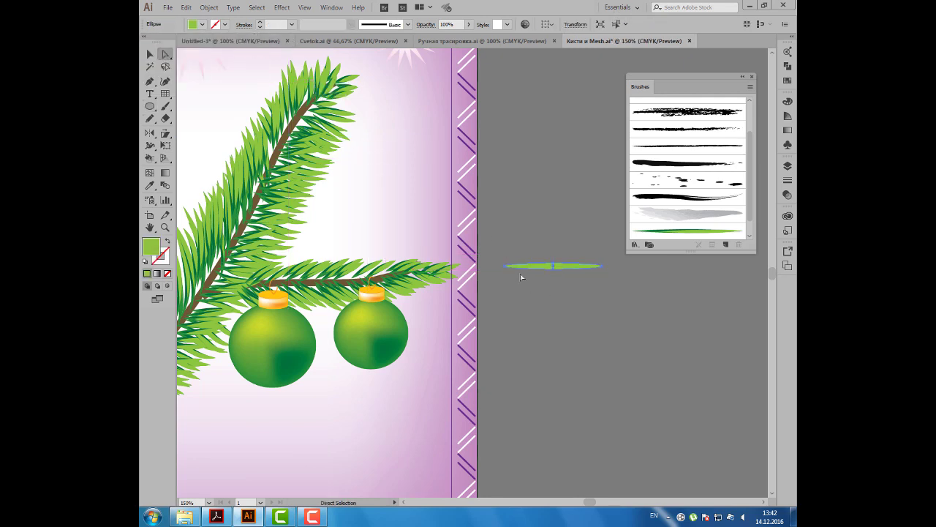
{"action": "left_click", "coordinate": [504, 264]}
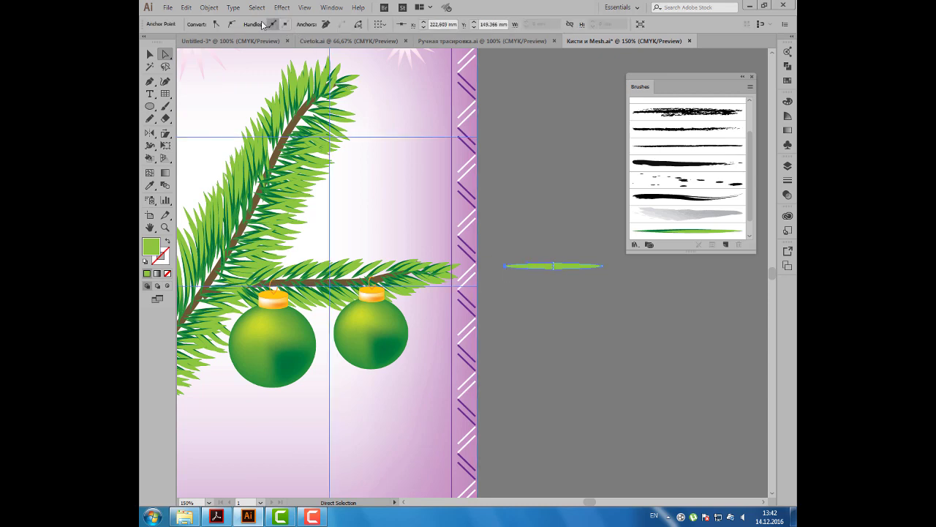
{"action": "left_click", "coordinate": [602, 266]}
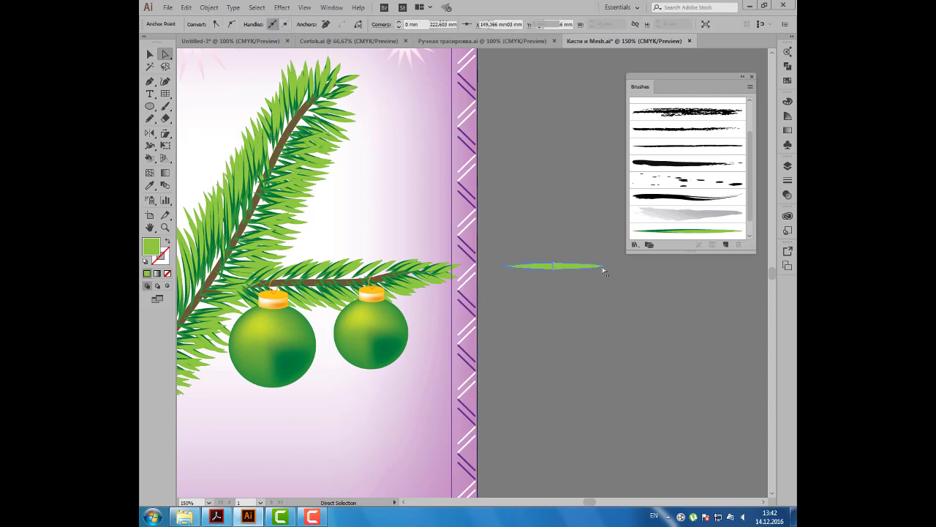
{"action": "key", "text": "v"}
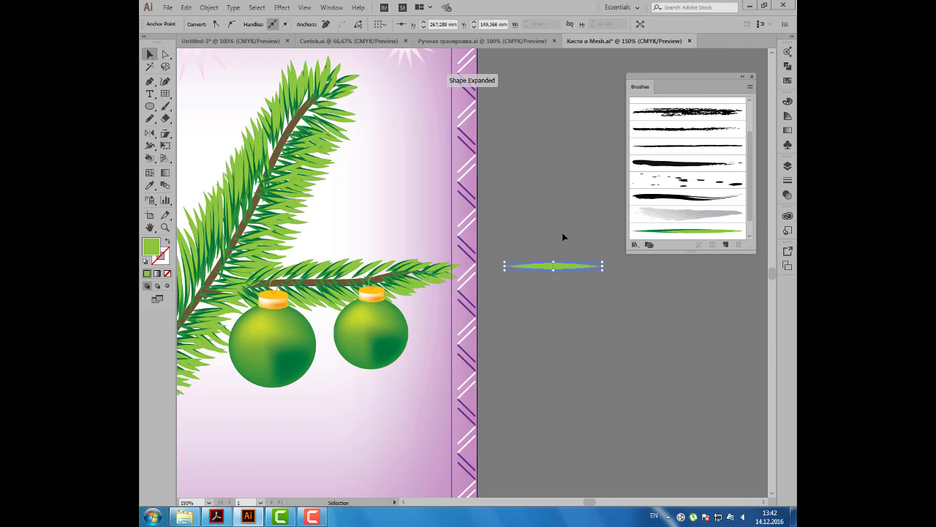
{"action": "left_click", "coordinate": [562, 275]}
{"action": "left_click", "coordinate": [559, 268]}
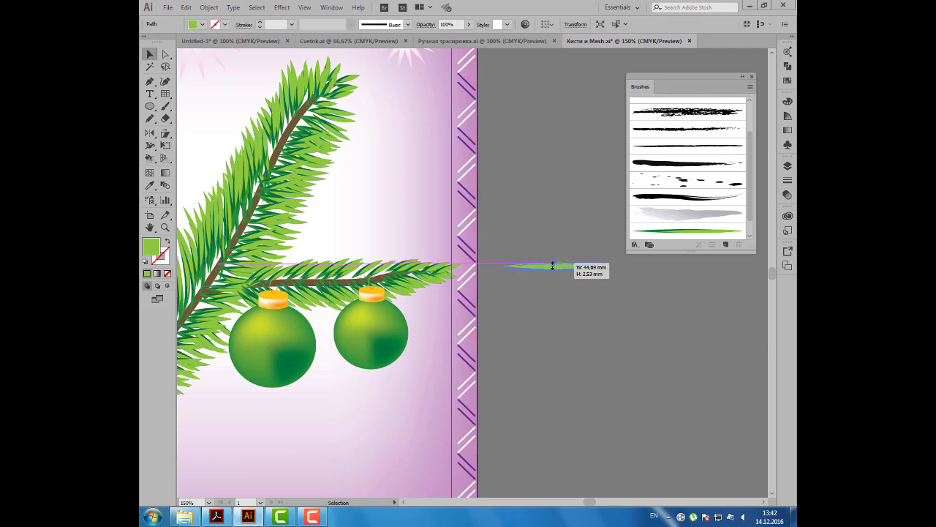
{"action": "left_click", "coordinate": [581, 250]}
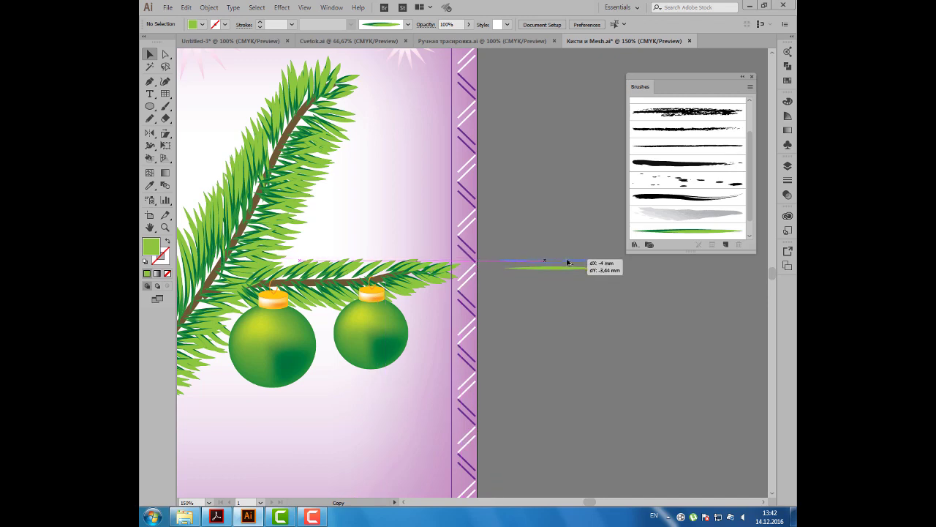
- Duplicate the needle, shorten the copy, fill it darker green and stack it on the original
{"action": "left_click", "coordinate": [561, 271]}
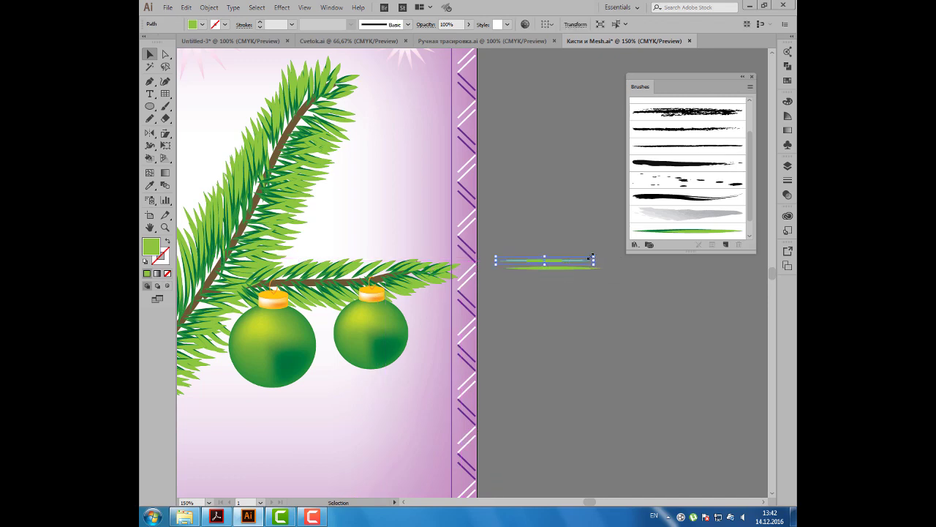
{"action": "left_click_drag", "start_coordinate": [592, 257], "coordinate": [568, 258]}
{"action": "left_click", "coordinate": [203, 24]}
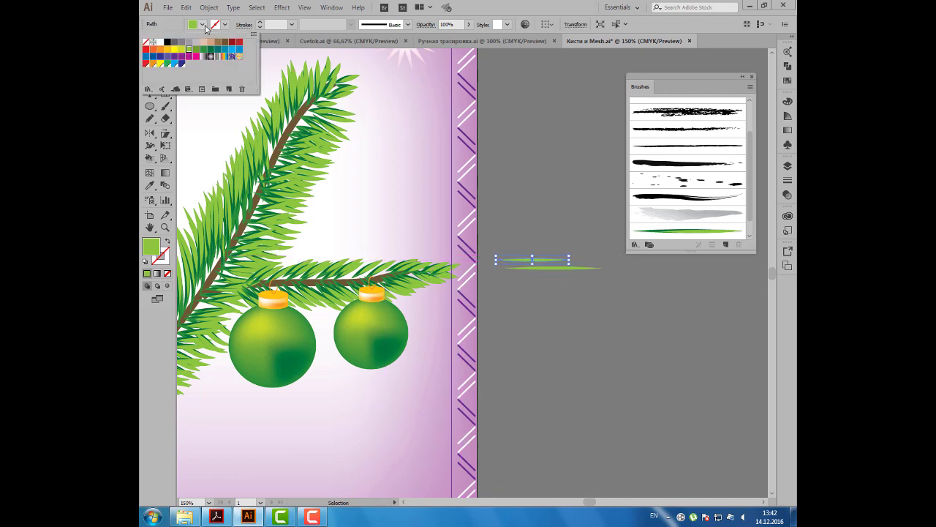
{"action": "left_click", "coordinate": [196, 50]}
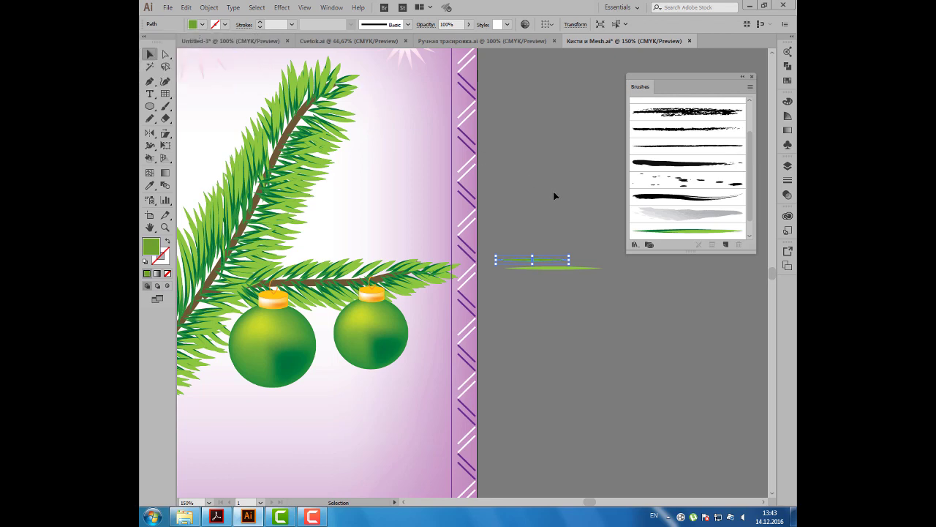
{"action": "left_click_drag", "start_coordinate": [544, 261], "coordinate": [548, 279]}
{"action": "left_click", "coordinate": [561, 305]}
- Make the two-tone needle a new art brush and move the needle artwork onto the card
{"action": "scroll", "coordinate": [615, 299], "scroll_direction": "up", "scroll_amount": 2}
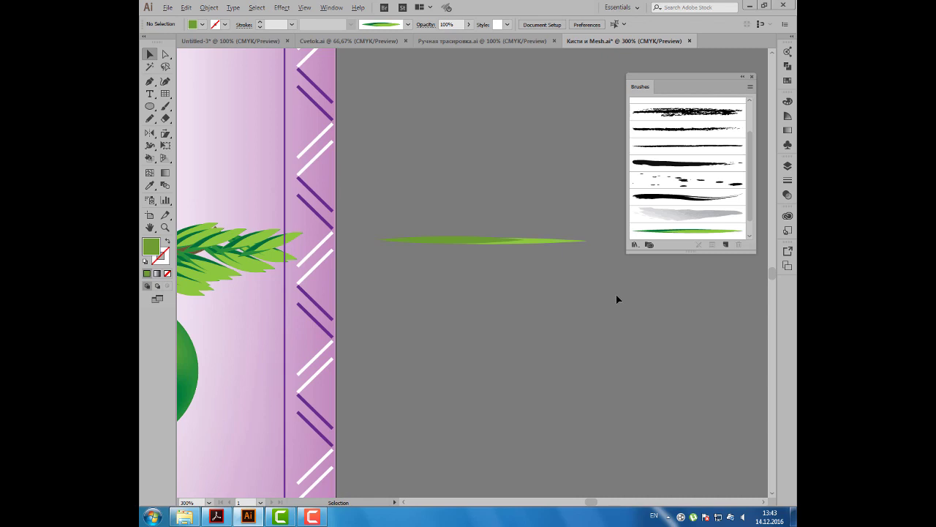
{"action": "scroll", "coordinate": [617, 299], "scroll_direction": "down", "scroll_amount": 2}
{"action": "left_click", "coordinate": [556, 267]}
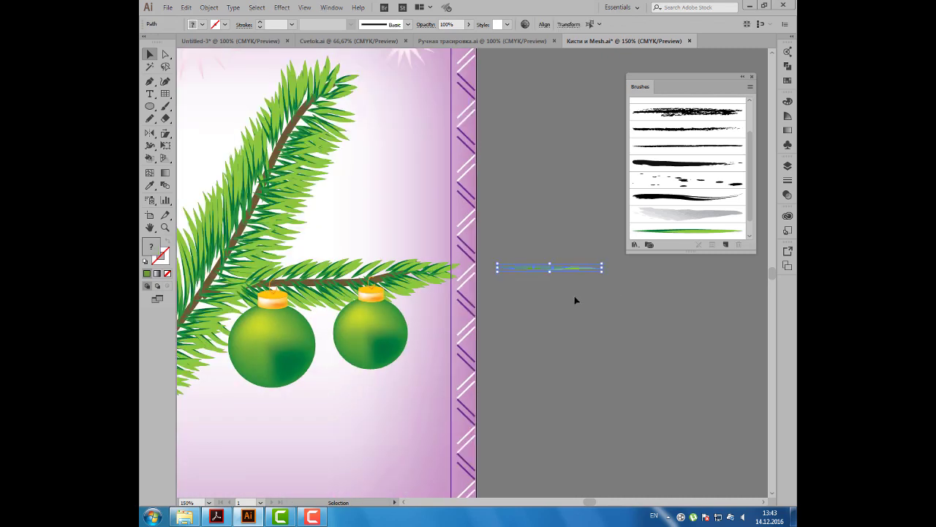
{"action": "left_click", "coordinate": [726, 245]}
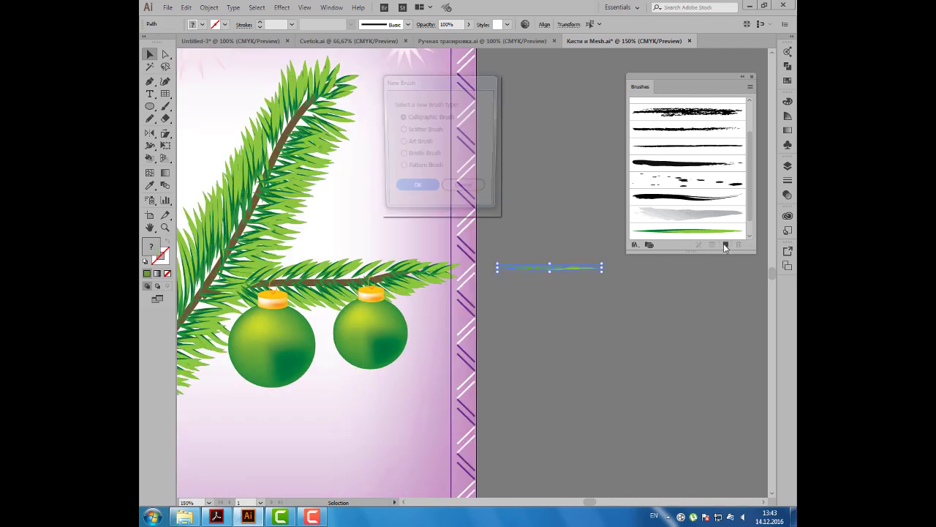
{"action": "left_click", "coordinate": [412, 144]}
{"action": "left_click", "coordinate": [408, 190]}
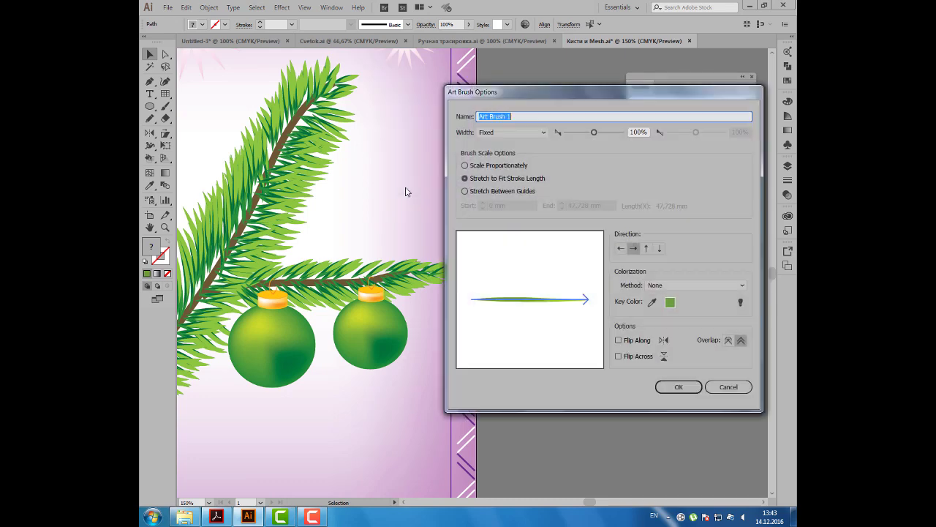
{"action": "left_click", "coordinate": [660, 386]}
{"action": "left_click_drag", "start_coordinate": [597, 327], "coordinate": [505, 225]}
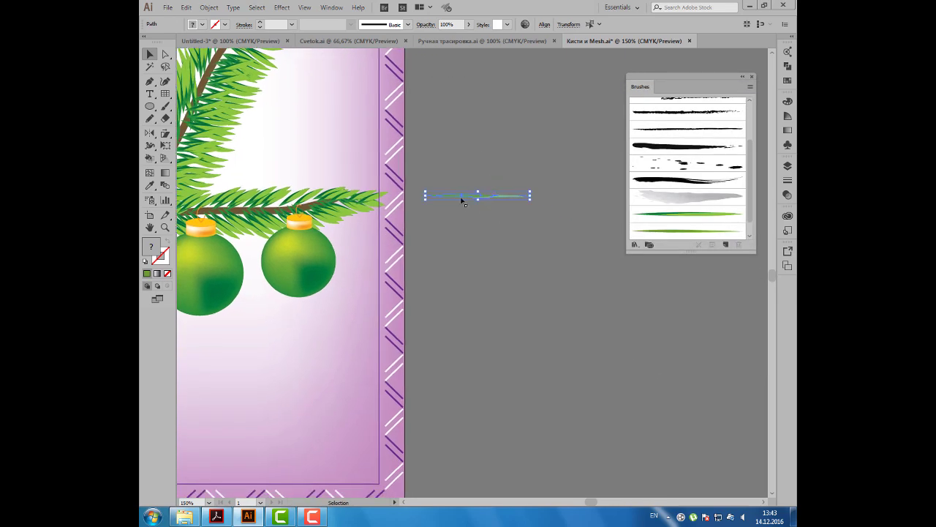
{"action": "left_click_drag", "start_coordinate": [456, 199], "coordinate": [322, 337]}
- Draw a forked brown branch with a 4 pt Pencil stroke beside the card
{"action": "left_click", "coordinate": [498, 213]}
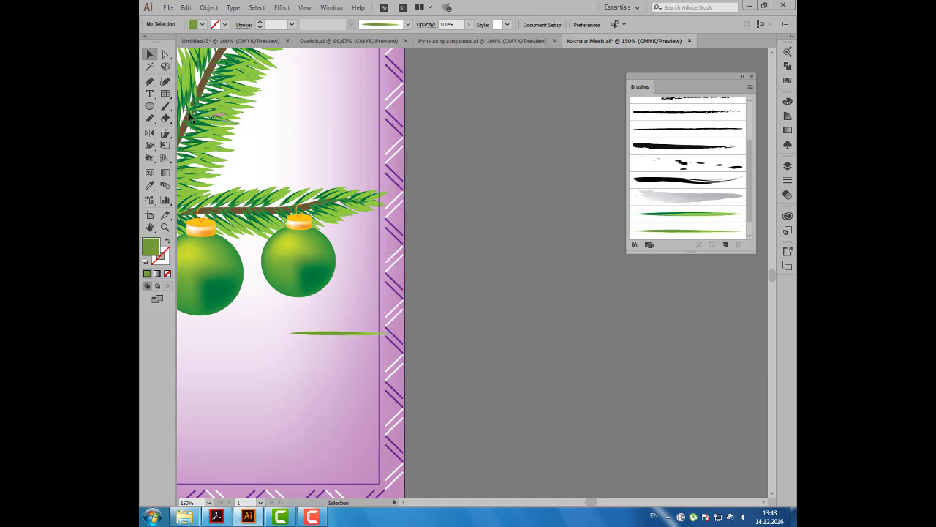
{"action": "left_click", "coordinate": [150, 118]}
{"action": "key", "text": "shift+x"}
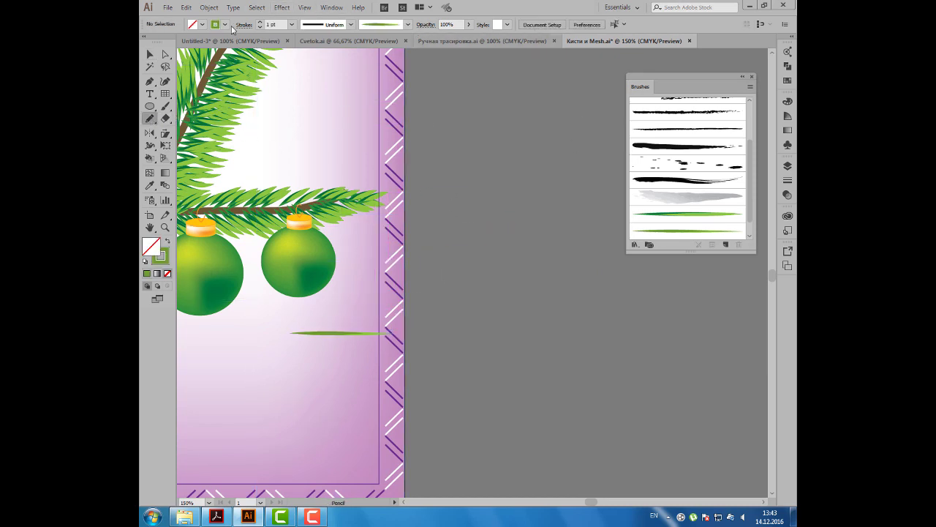
{"action": "left_click", "coordinate": [224, 25]}
{"action": "left_click", "coordinate": [217, 45]}
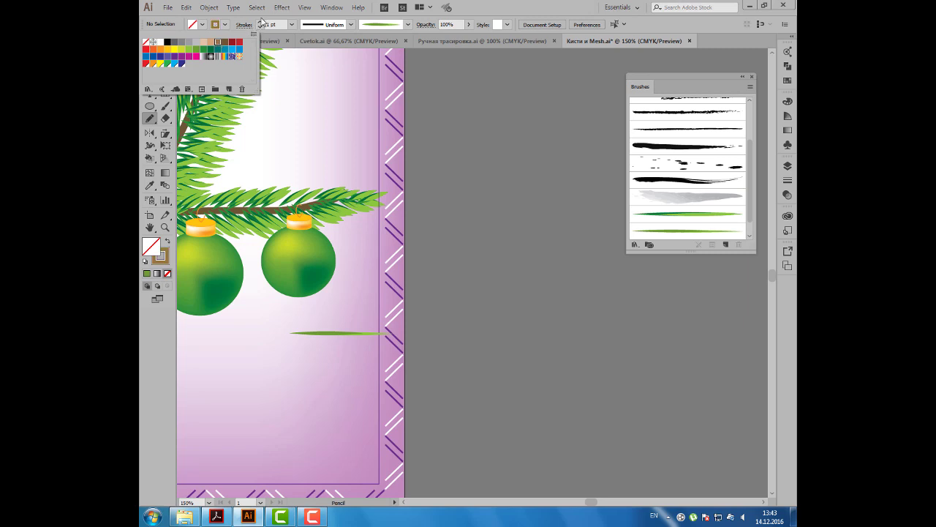
{"action": "left_click", "coordinate": [261, 25]}
{"action": "left_click", "coordinate": [261, 22]}
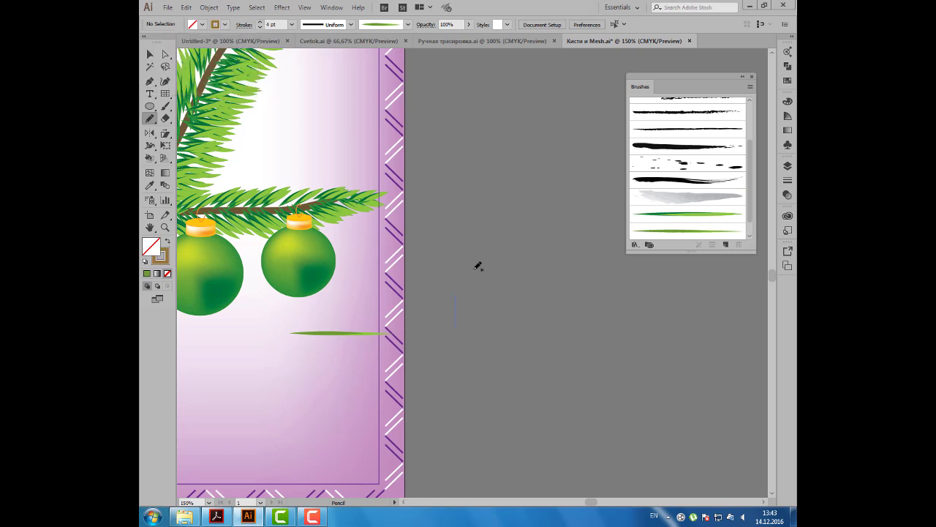
{"action": "left_click_drag", "start_coordinate": [569, 138], "coordinate": [565, 139]}
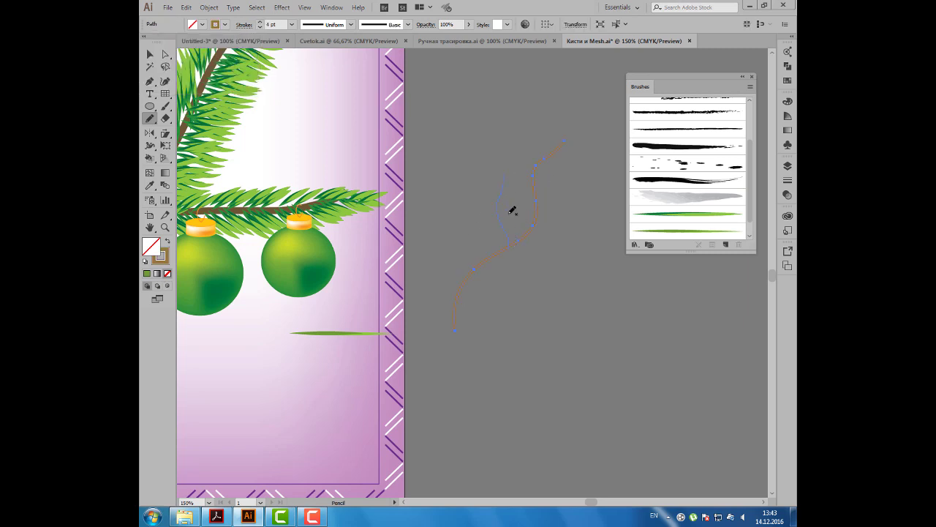
{"action": "left_click_drag", "start_coordinate": [512, 211], "coordinate": [586, 233]}
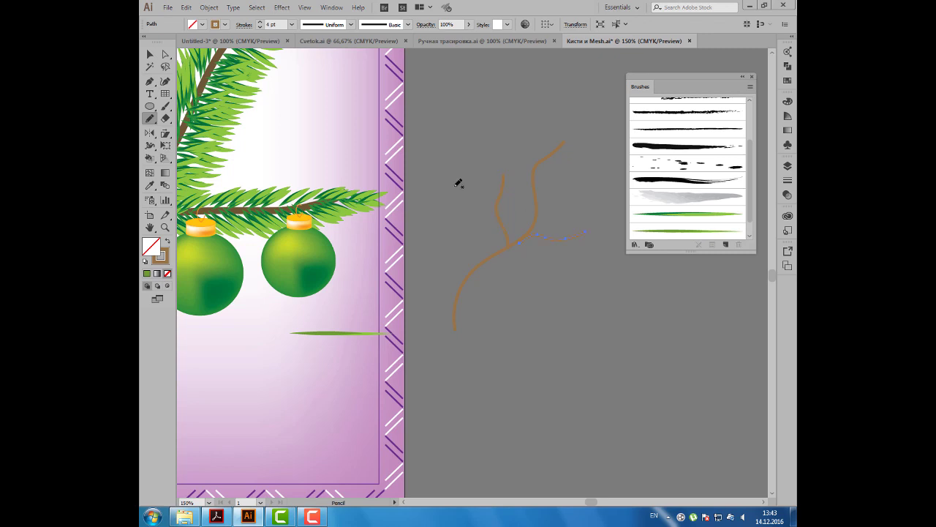
- Paint a first needle on the branch with the new green art brush
{"action": "left_click", "coordinate": [167, 106]}
{"action": "key", "text": "ctrl+shift+a"}
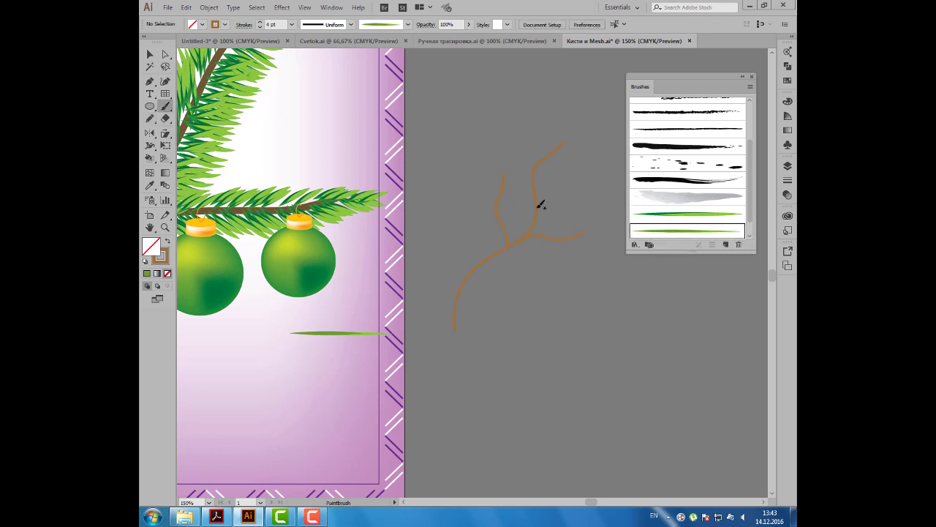
{"action": "mouse_move", "coordinate": [540, 206]}
{"action": "left_mouse_down"}
{"action": "mouse_move", "coordinate": [570, 190]}
{"action": "mouse_move", "coordinate": [544, 216]}
{"action": "left_mouse_up"}
- Set the painted needles to a 0.5 pt stroke and nudge them into place on the branch
{"action": "key", "text": "ctrl"}
{"action": "left_click", "coordinate": [542, 226], "text": "ctrl"}
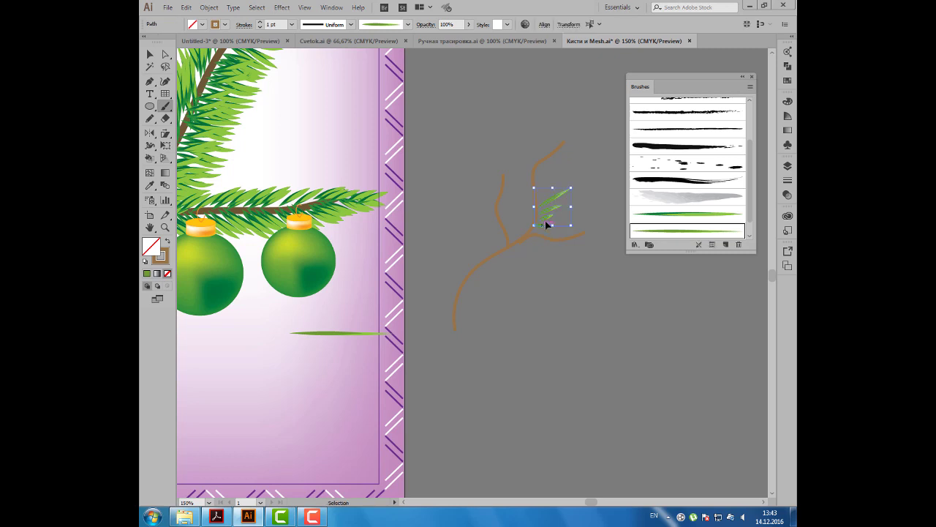
{"action": "left_click", "coordinate": [291, 24]}
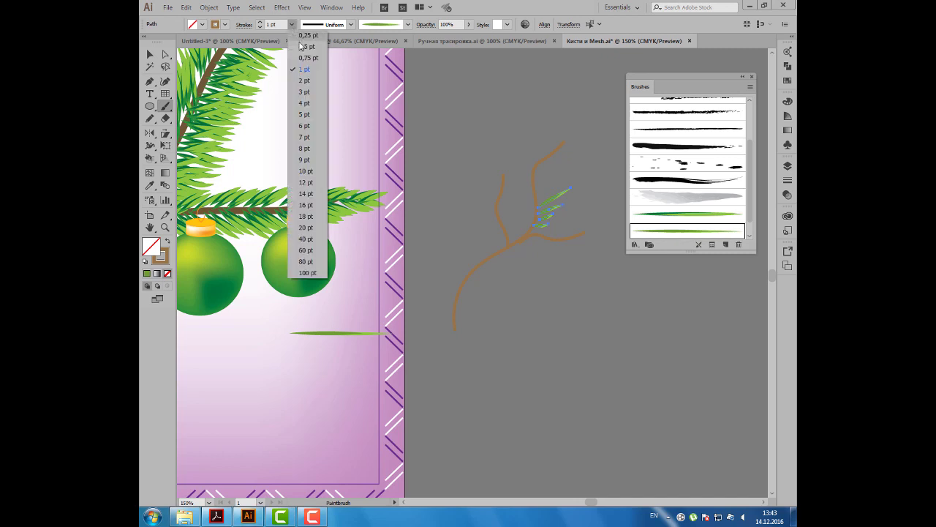
{"action": "left_click", "coordinate": [300, 46]}
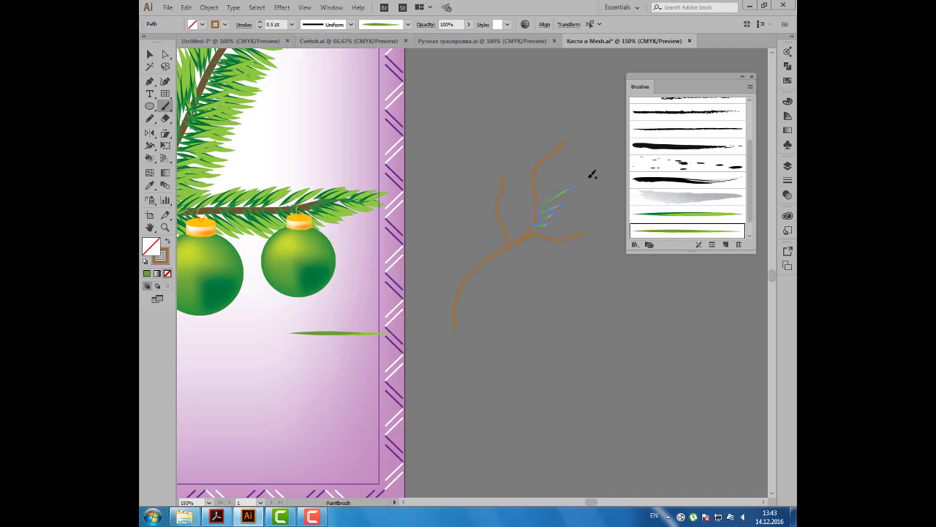
{"action": "key", "text": "ctrl"}
{"action": "left_click_drag", "start_coordinate": [551, 211], "coordinate": [553, 218]}
- Paint two more needles on the upper twig, copy them lower down, and return to Untitled-3
{"action": "key", "text": "b"}
{"action": "left_click", "coordinate": [604, 234], "text": "ctrl"}
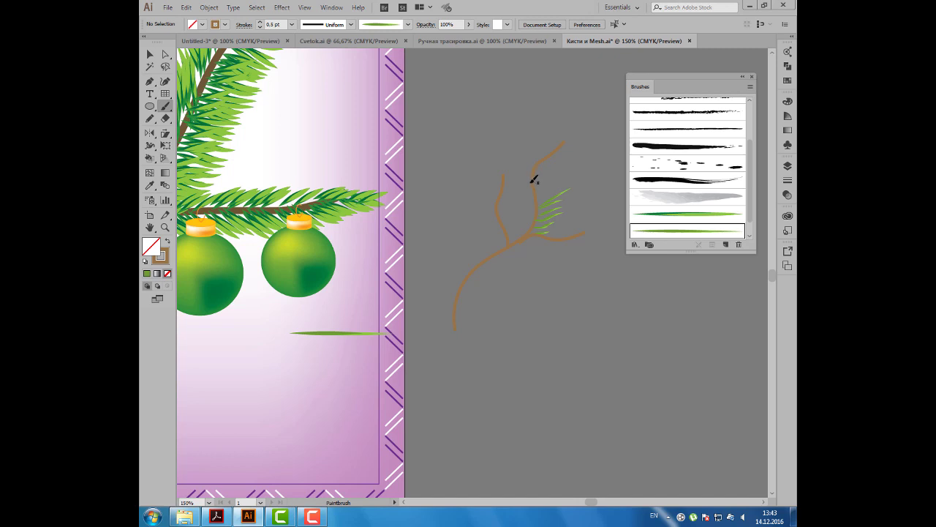
{"action": "left_click_drag", "start_coordinate": [517, 117], "coordinate": [532, 173]}
{"action": "left_click_drag", "start_coordinate": [532, 109], "coordinate": [558, 108]}
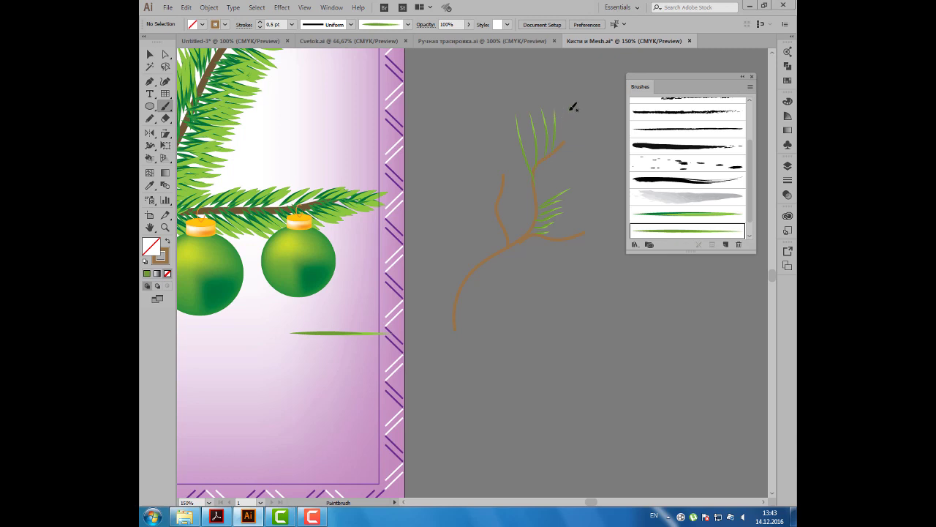
{"action": "left_click", "coordinate": [521, 134], "text": "ctrl"}
{"action": "mouse_move", "coordinate": [520, 135]}
{"action": "left_mouse_down"}
{"action": "mouse_move", "coordinate": [445, 157]}
{"action": "mouse_move", "coordinate": [549, 226]}
{"action": "mouse_move", "coordinate": [516, 224]}
{"action": "left_mouse_up"}
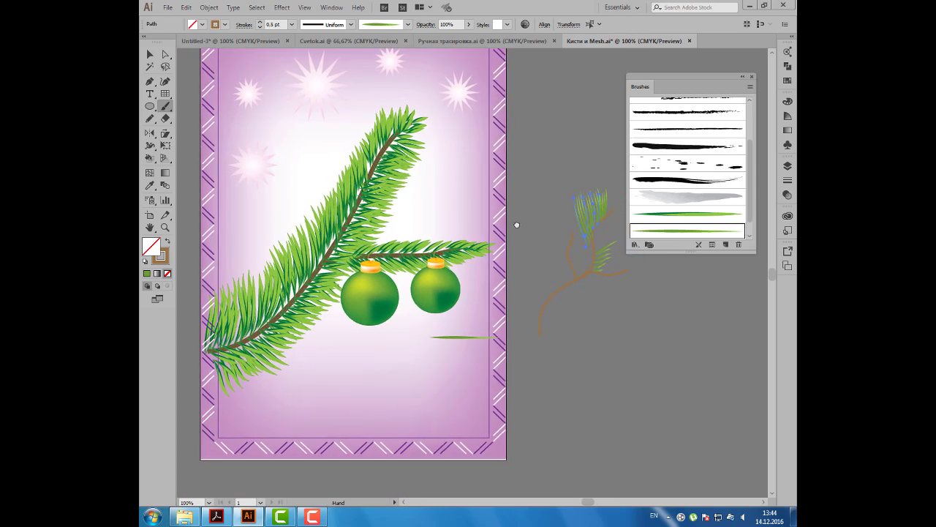
{"action": "key", "text": "ctrl+semicolon"}
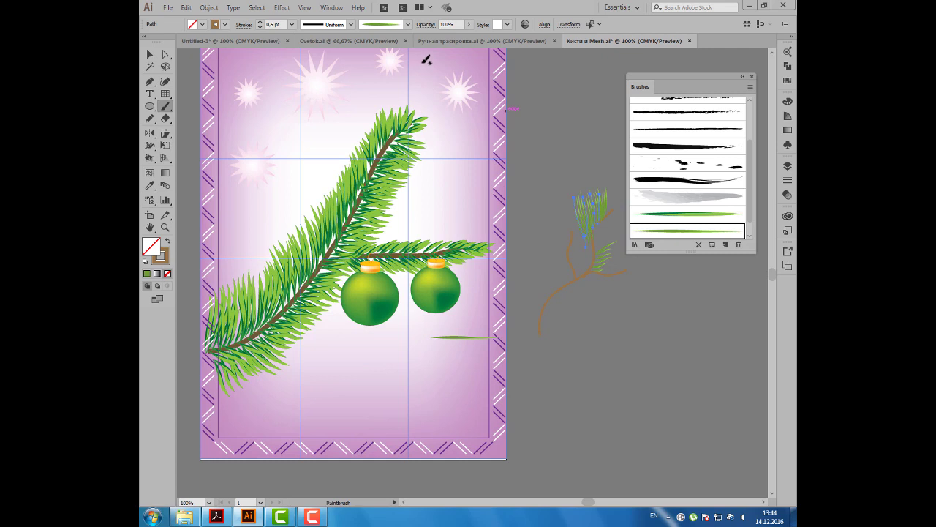
{"action": "left_click", "coordinate": [268, 43]}
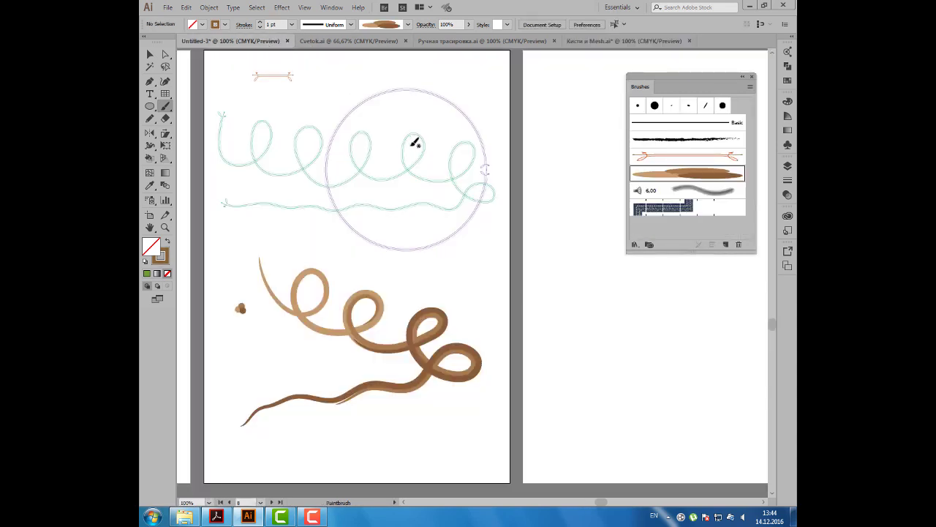
- Duplicate the grey 6,00 Mop bristle brush twice so the Brushes panel holds three copies
{"action": "scroll", "coordinate": [410, 144], "scroll_direction": "down", "scroll_amount": 1}
{"action": "mouse_move", "coordinate": [547, 169]}
{"action": "left_mouse_down"}
{"action": "mouse_move", "coordinate": [520, 151]}
{"action": "mouse_move", "coordinate": [437, 188]}
{"action": "left_mouse_up"}
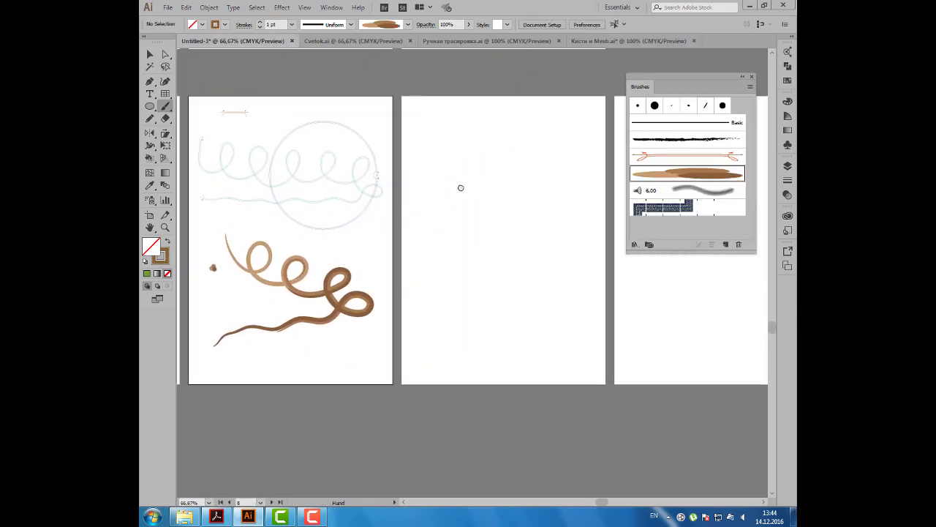
{"action": "left_click_drag", "start_coordinate": [673, 92], "coordinate": [673, 77]}
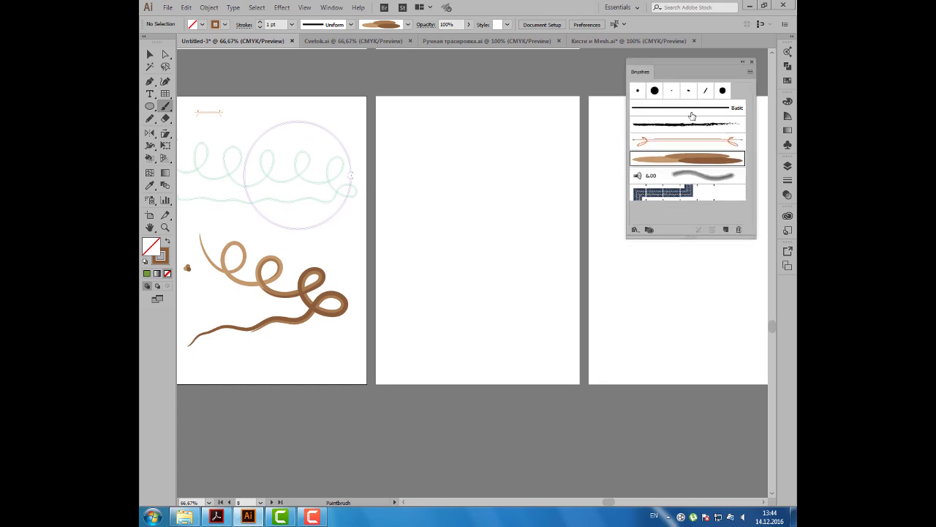
{"action": "left_click", "coordinate": [683, 177]}
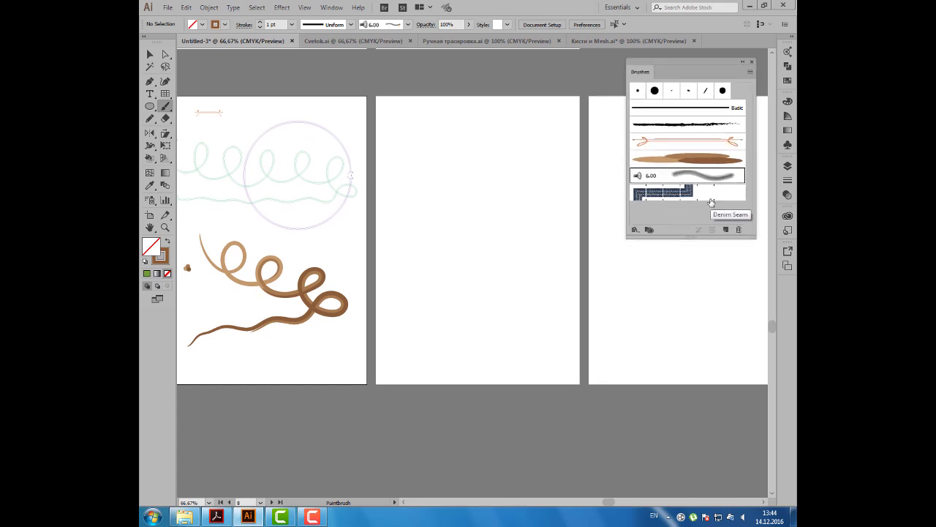
{"action": "left_click_drag", "start_coordinate": [549, 192], "coordinate": [490, 182]}
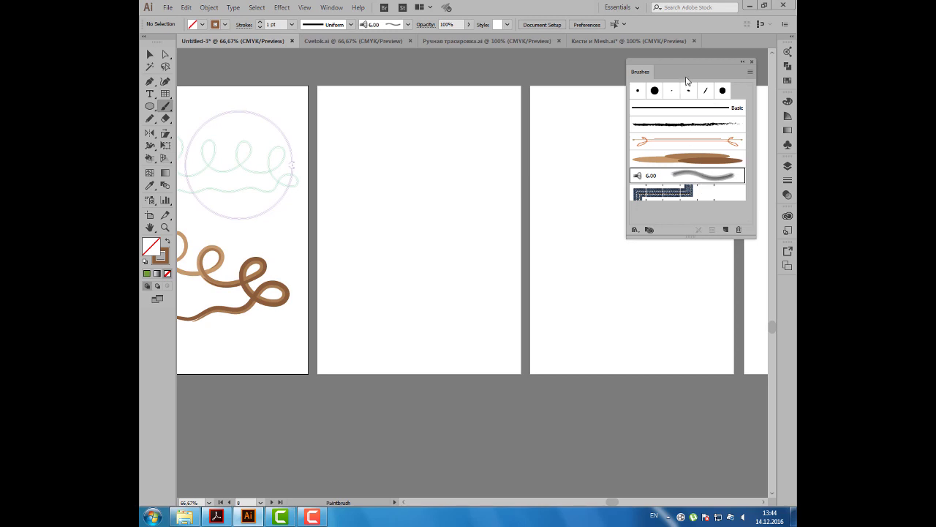
{"action": "left_click_drag", "start_coordinate": [686, 76], "coordinate": [648, 82]}
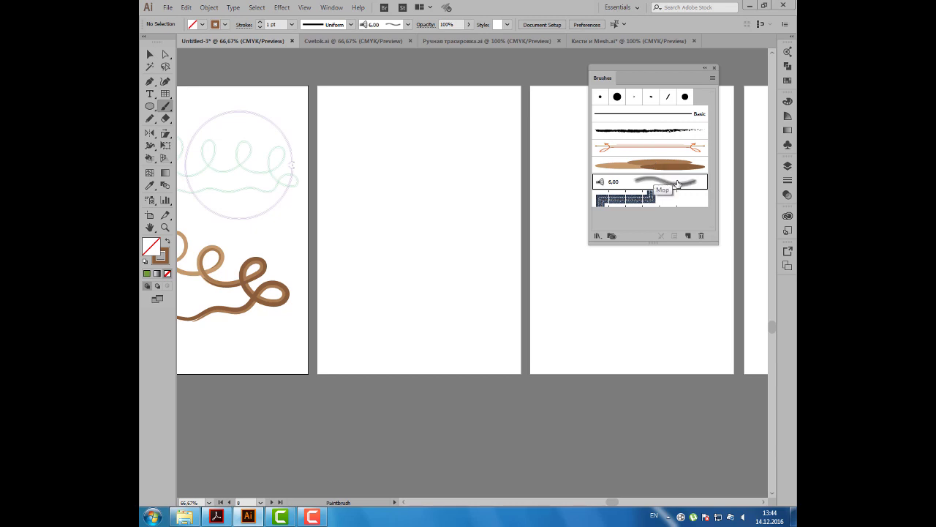
{"action": "left_click_drag", "start_coordinate": [680, 182], "coordinate": [689, 237]}
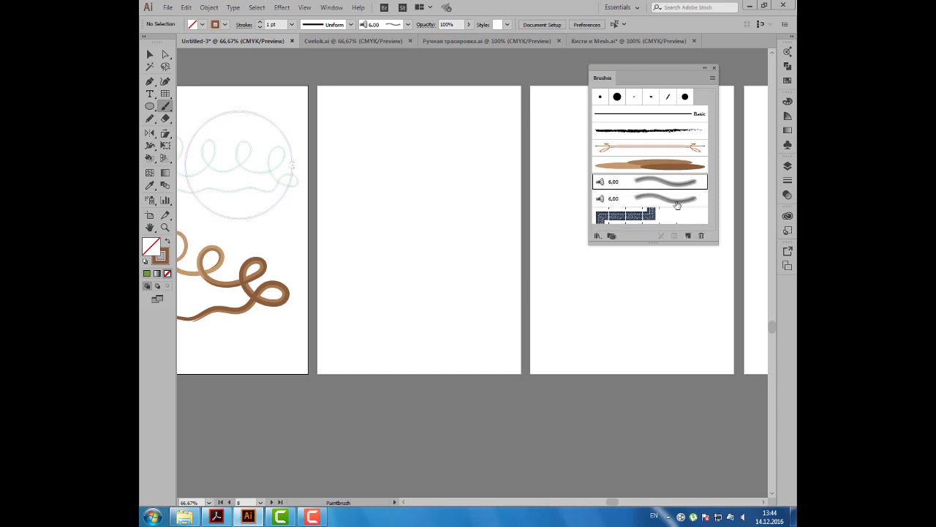
{"action": "left_click", "coordinate": [677, 205]}
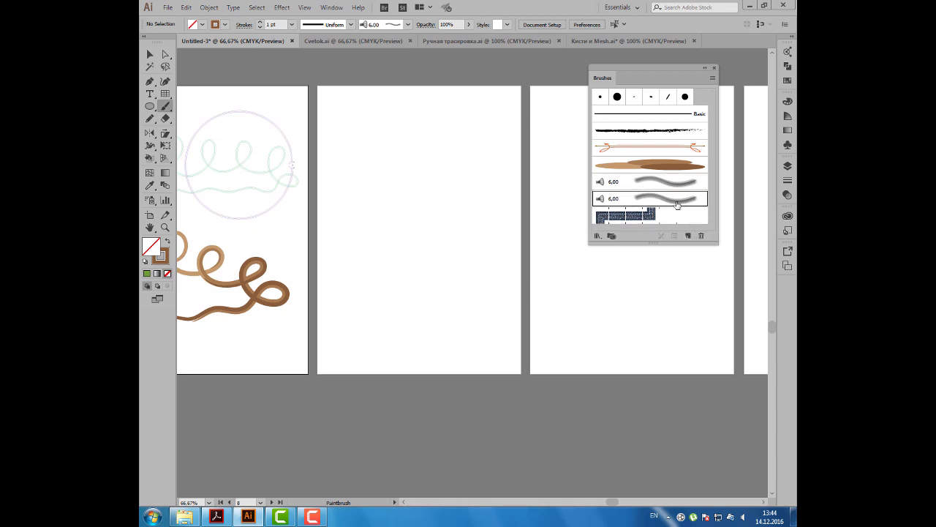
{"action": "left_click_drag", "start_coordinate": [695, 199], "coordinate": [690, 235]}
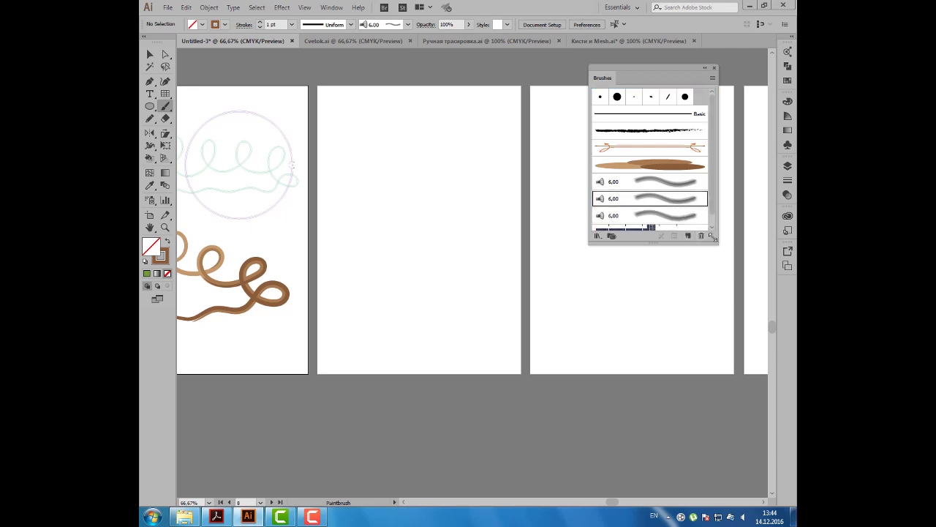
{"action": "left_click", "coordinate": [651, 187]}
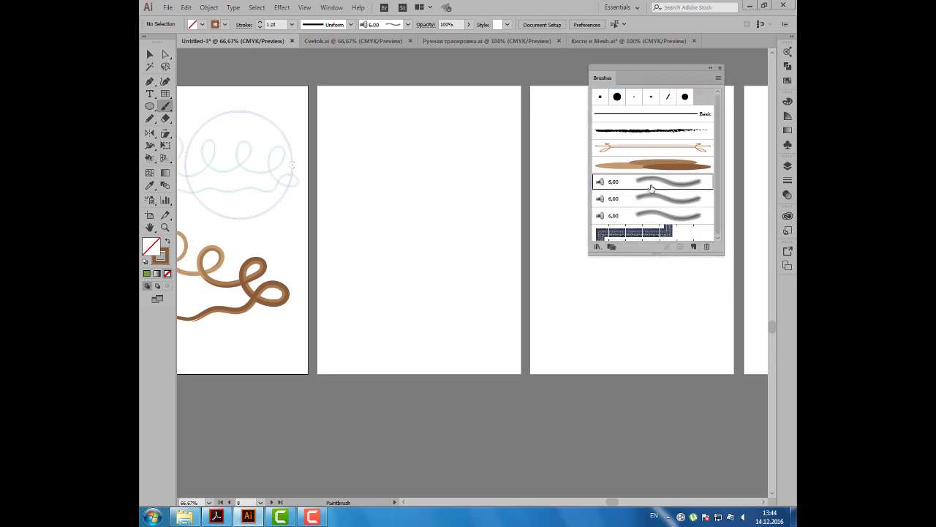
- Paint two wavy bristle strokes side by side down the middle artboard
{"action": "left_click_drag", "start_coordinate": [379, 95], "coordinate": [322, 287]}
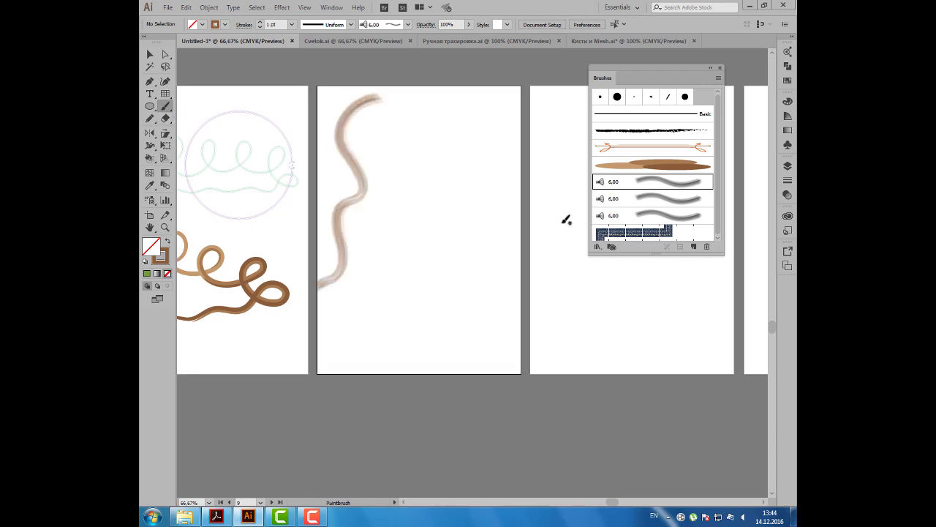
{"action": "left_click", "coordinate": [628, 201]}
{"action": "mouse_move", "coordinate": [449, 97]}
{"action": "left_mouse_down"}
{"action": "mouse_move", "coordinate": [424, 192]}
{"action": "mouse_move", "coordinate": [377, 282]}
{"action": "left_mouse_up"}
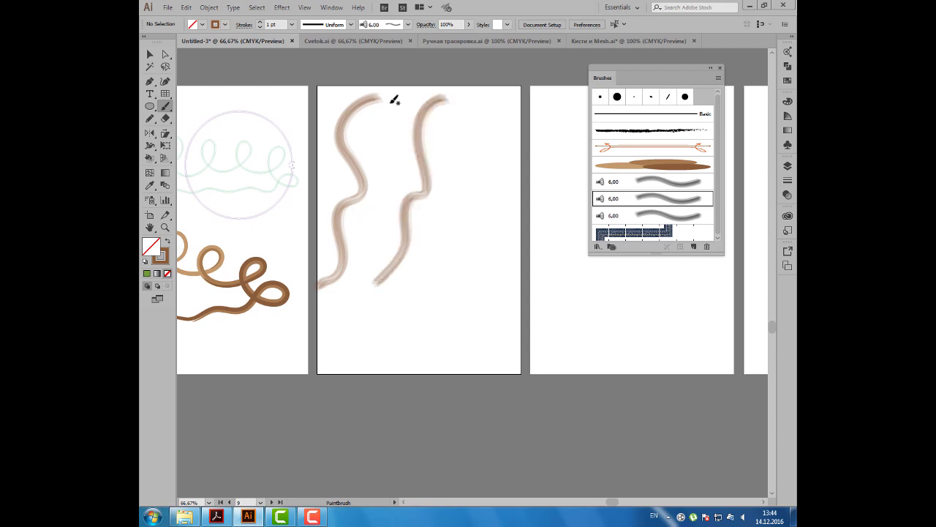
- Recolour the second wavy bristle stroke blue
{"action": "key", "text": "v"}
{"action": "left_click_drag", "start_coordinate": [398, 136], "coordinate": [435, 156]}
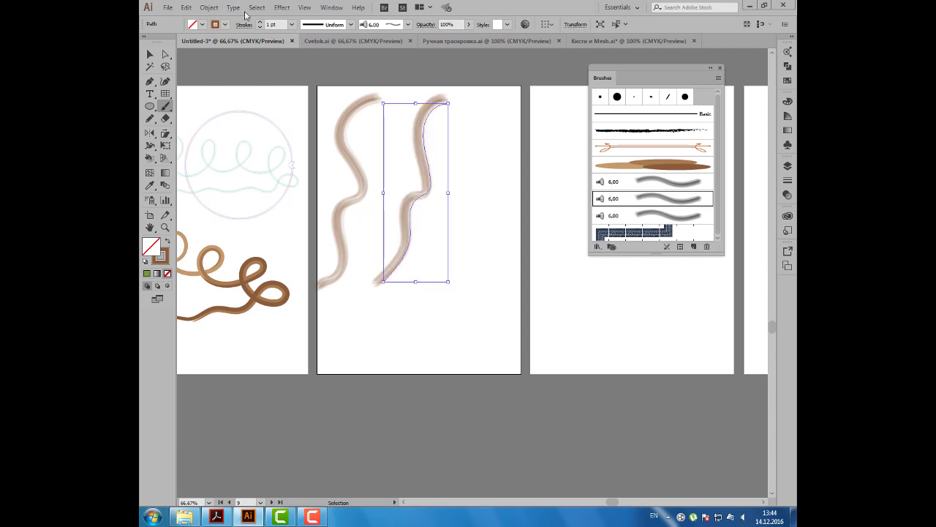
{"action": "left_click", "coordinate": [225, 24]}
{"action": "left_click", "coordinate": [218, 54]}
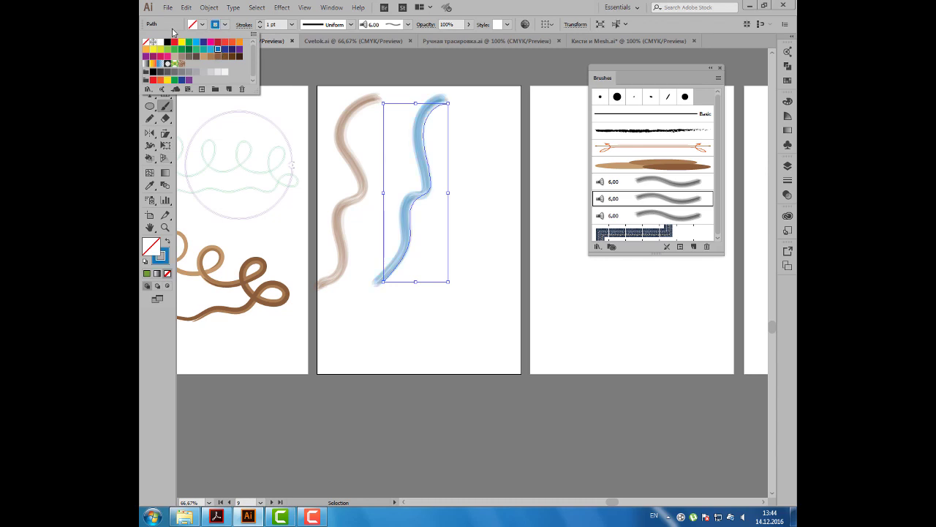
{"action": "key", "text": "Escape"}
{"action": "left_click", "coordinate": [522, 113]}
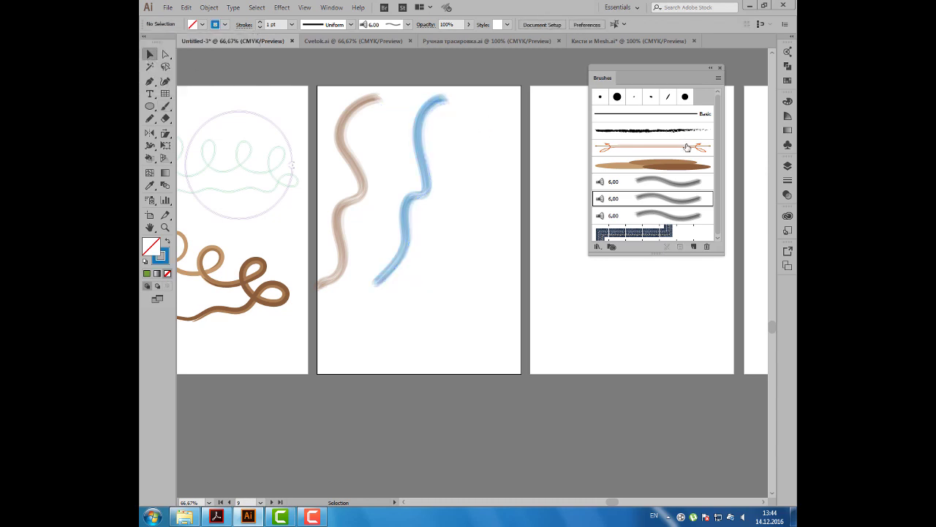
- Give Mop copy a Round Point tip, 2,12 mm size, 79% opacity, 70% stiffness, applied to strokes
{"action": "double_click", "coordinate": [653, 199]}
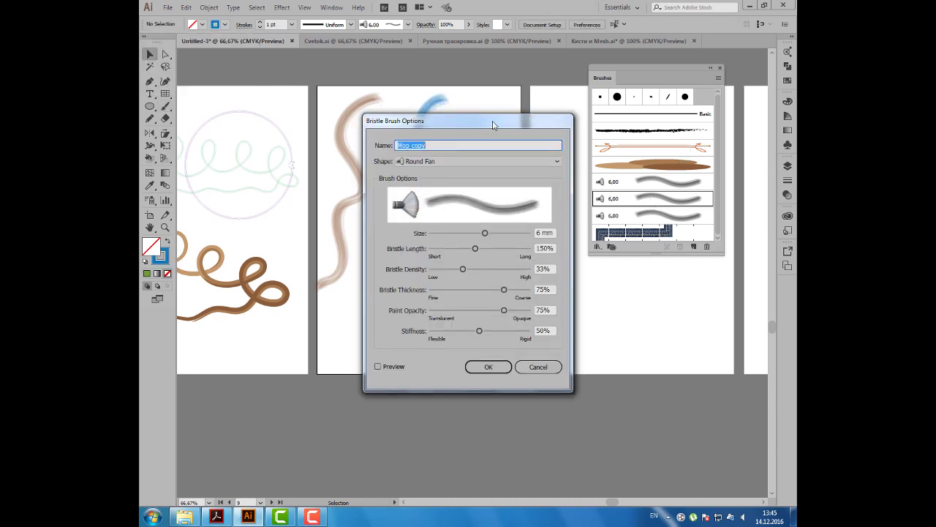
{"action": "left_click_drag", "start_coordinate": [493, 125], "coordinate": [602, 98]}
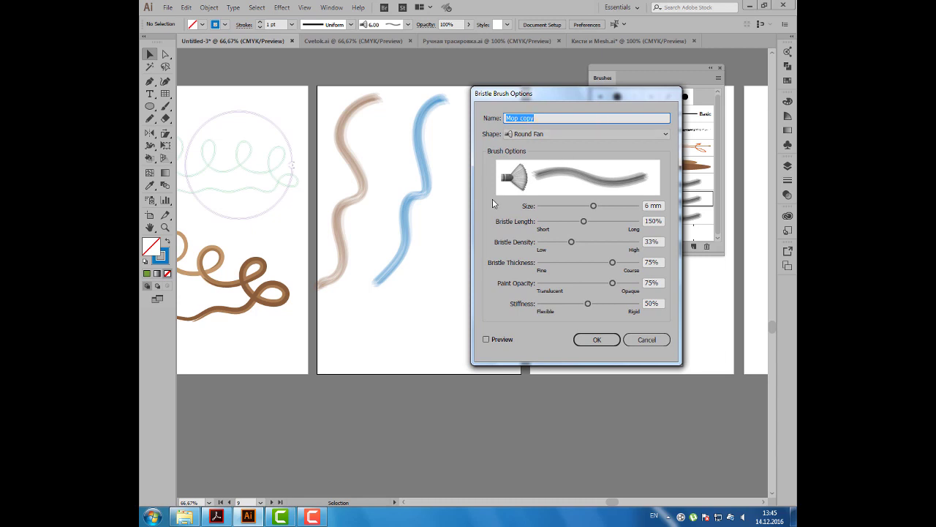
{"action": "left_click", "coordinate": [494, 340]}
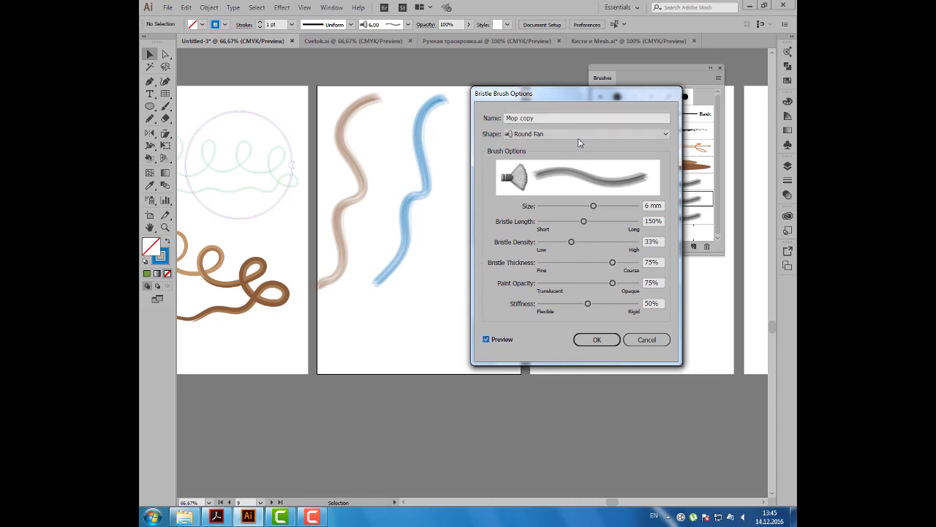
{"action": "left_click", "coordinate": [579, 136]}
{"action": "left_click", "coordinate": [574, 142]}
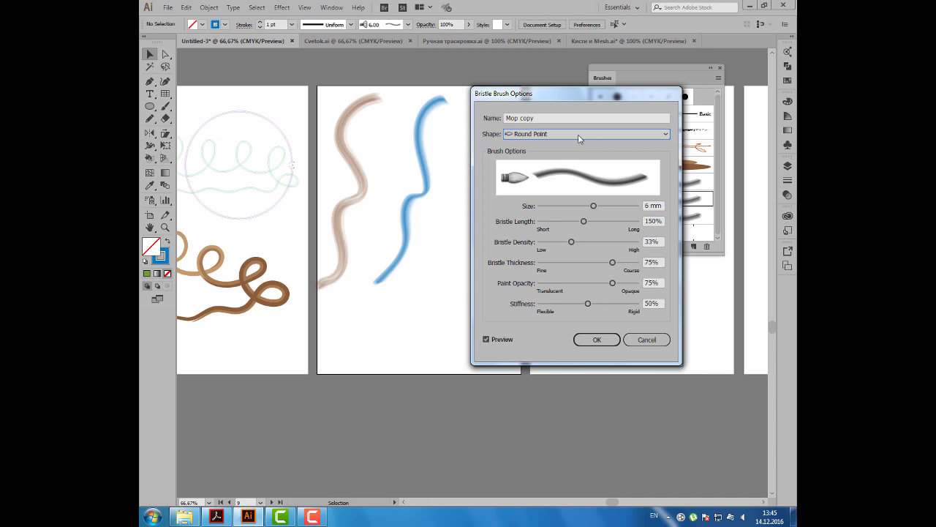
{"action": "mouse_move", "coordinate": [594, 205]}
{"action": "left_mouse_down"}
{"action": "mouse_move", "coordinate": [552, 206]}
{"action": "mouse_move", "coordinate": [605, 242]}
{"action": "mouse_move", "coordinate": [576, 241]}
{"action": "mouse_move", "coordinate": [584, 264]}
{"action": "mouse_move", "coordinate": [622, 263]}
{"action": "mouse_move", "coordinate": [592, 264]}
{"action": "left_mouse_up"}
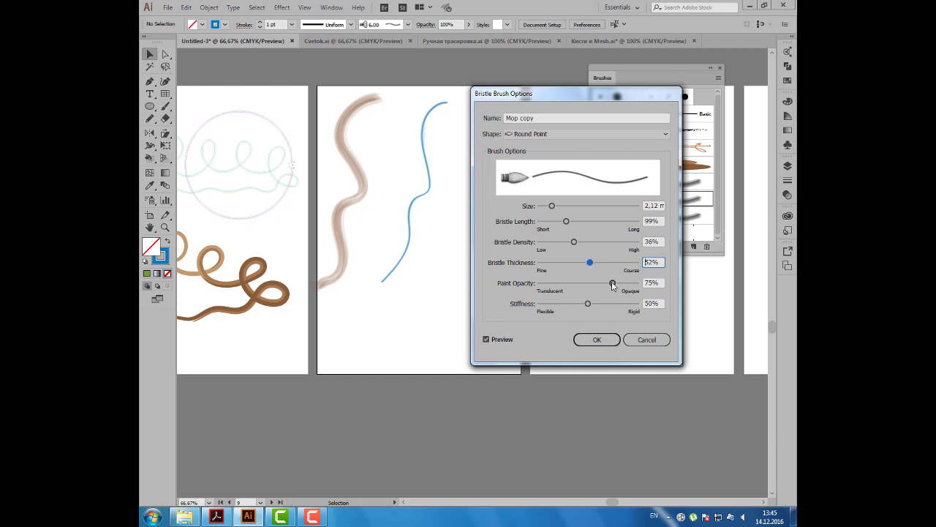
{"action": "mouse_move", "coordinate": [613, 284]}
{"action": "left_mouse_down"}
{"action": "mouse_move", "coordinate": [556, 284]}
{"action": "mouse_move", "coordinate": [618, 285]}
{"action": "left_mouse_up"}
{"action": "left_click_drag", "start_coordinate": [588, 306], "coordinate": [615, 306]}
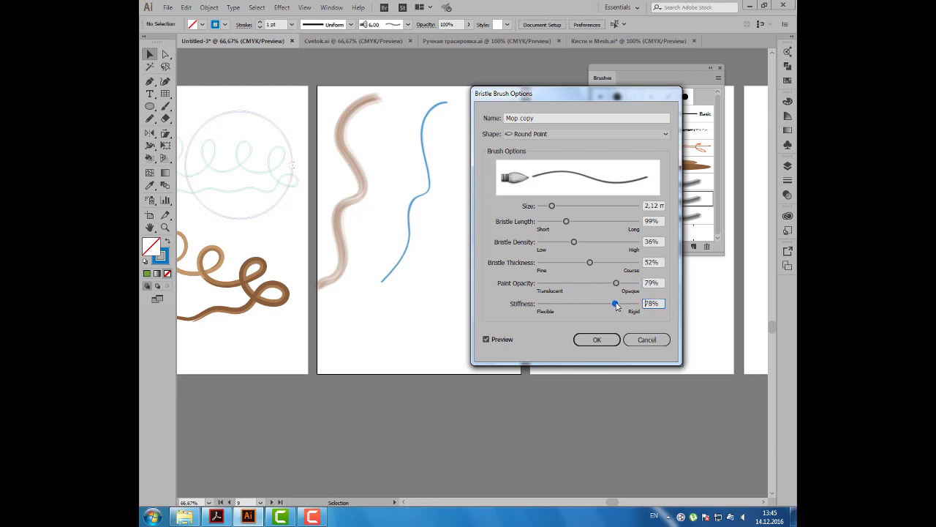
{"action": "left_click_drag", "start_coordinate": [615, 306], "coordinate": [607, 306]}
{"action": "left_click", "coordinate": [556, 133]}
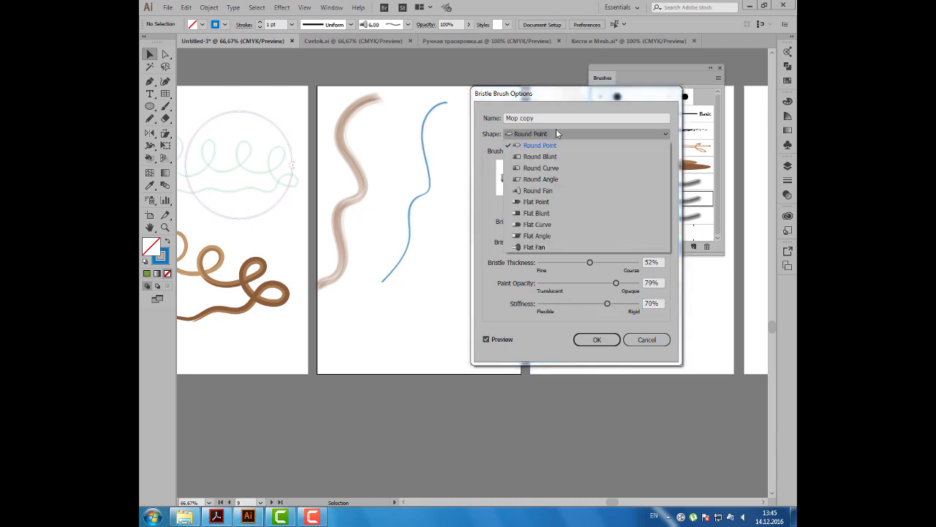
{"action": "left_click", "coordinate": [545, 135]}
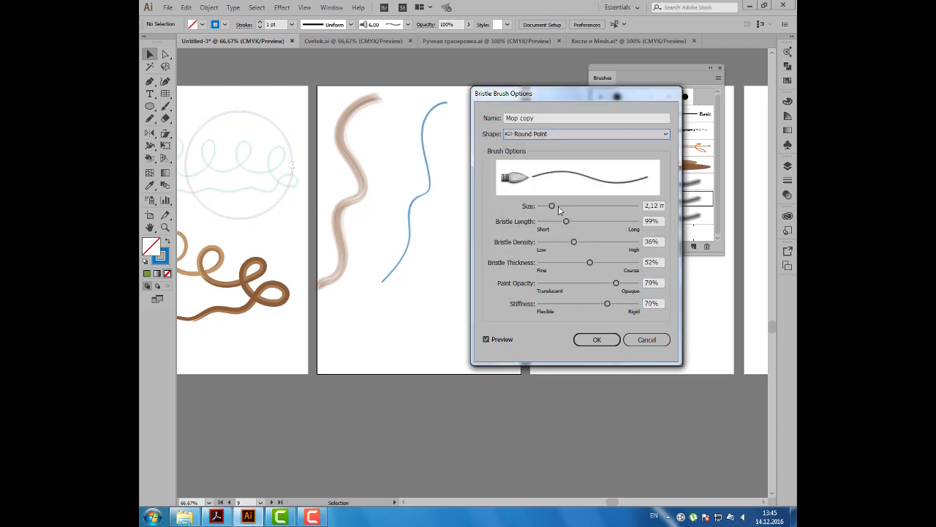
{"action": "left_click", "coordinate": [600, 338]}
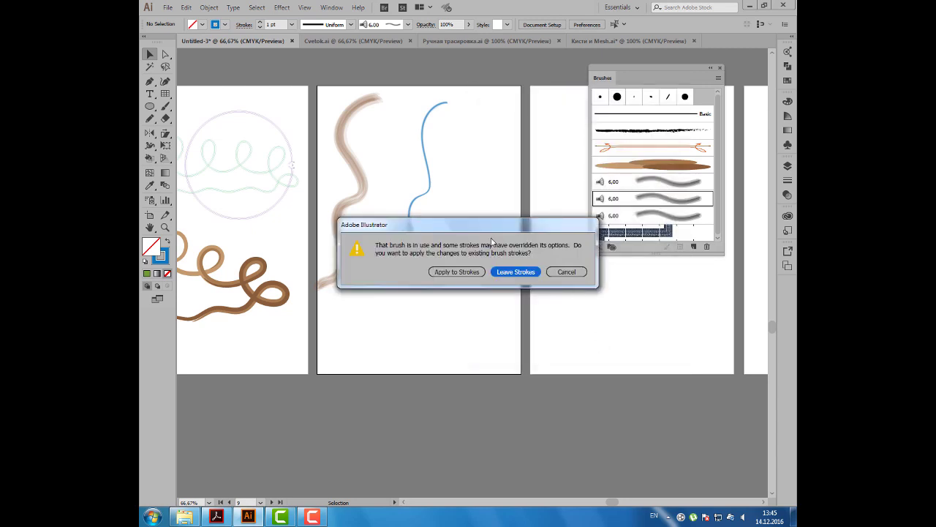
{"action": "left_click", "coordinate": [468, 271]}
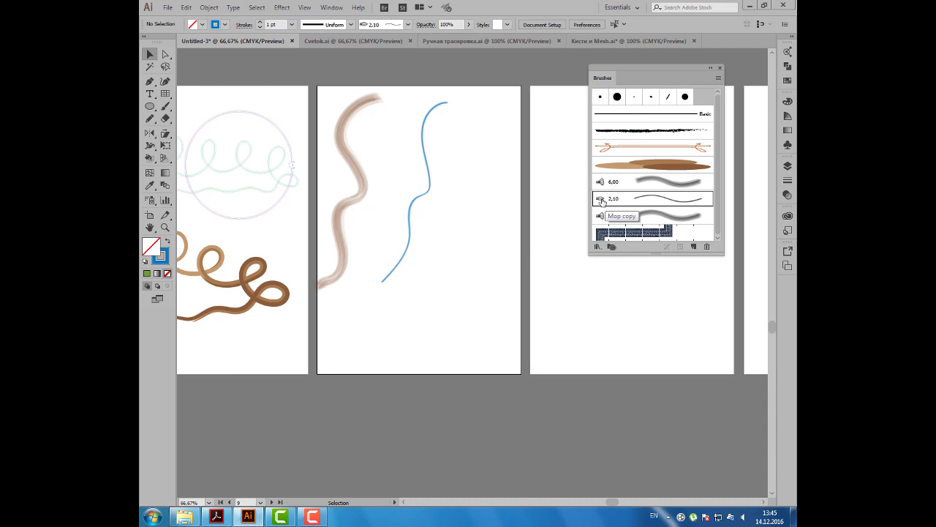
- Make the Mop copy 2 bristle brush a Flat Angle tip at 7,72 mm
{"action": "double_click", "coordinate": [609, 217]}
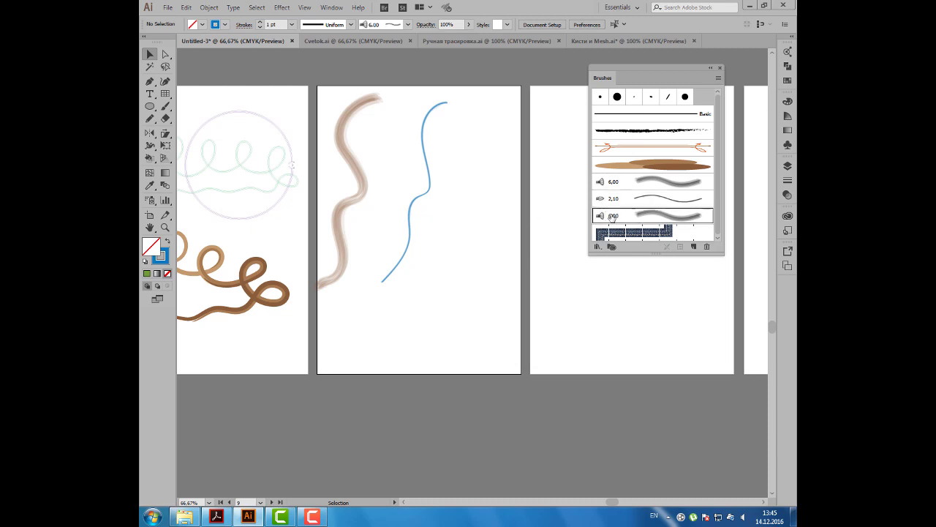
{"action": "left_click", "coordinate": [556, 139]}
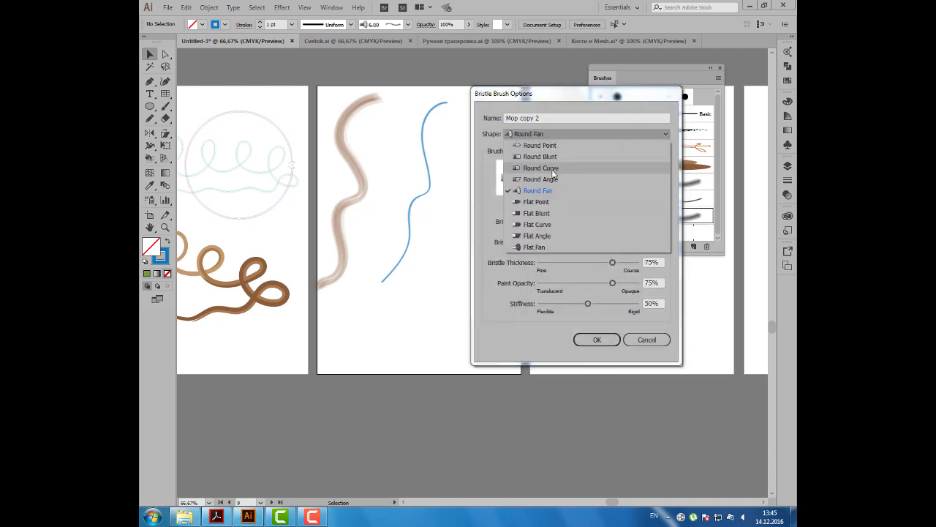
{"action": "left_click", "coordinate": [544, 236]}
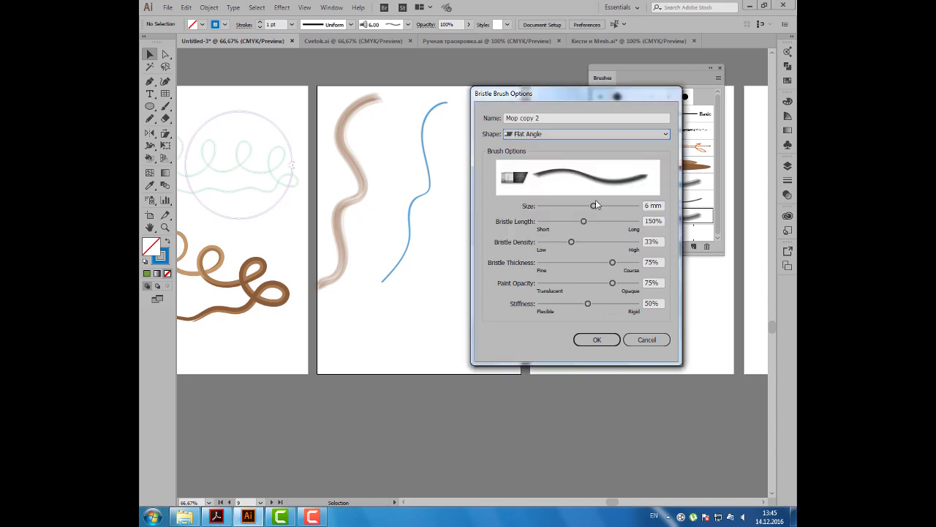
{"action": "left_click_drag", "start_coordinate": [594, 205], "coordinate": [613, 205]}
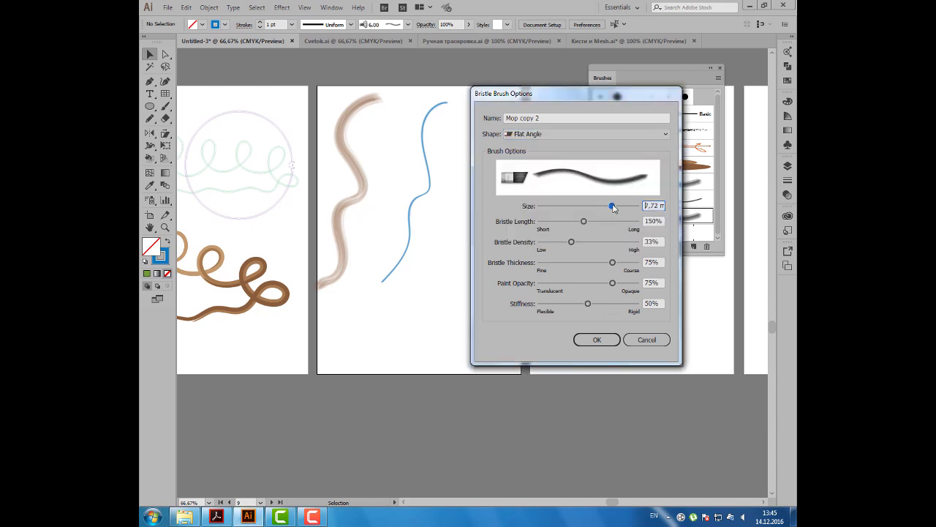
{"action": "left_click", "coordinate": [598, 339]}
{"action": "left_click", "coordinate": [166, 107]}
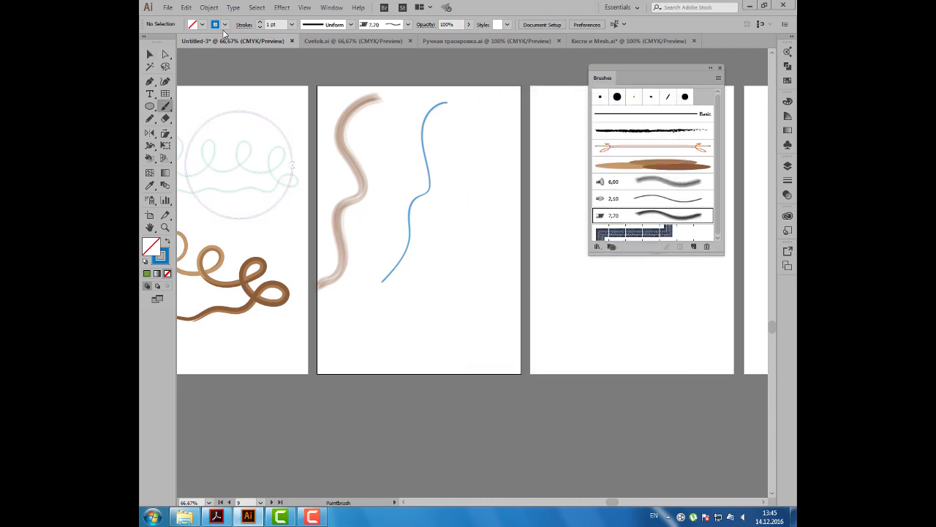
{"action": "left_click", "coordinate": [224, 24]}
- Paint a wavy orange bristle stroke on the right, then shift the brown stroke 19.58 mm right
{"action": "left_click", "coordinate": [238, 44]}
{"action": "left_click_drag", "start_coordinate": [480, 103], "coordinate": [428, 314]}
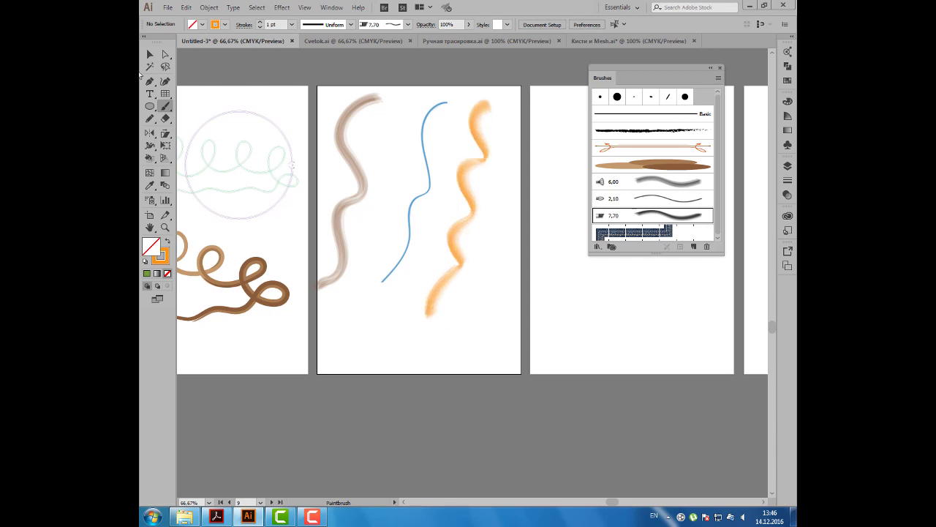
{"action": "left_click", "coordinate": [154, 55]}
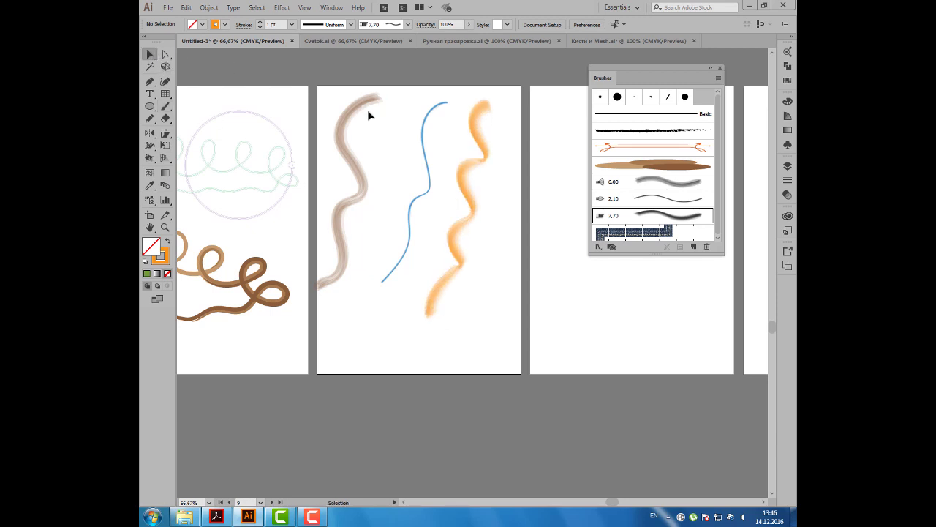
{"action": "left_click_drag", "start_coordinate": [368, 110], "coordinate": [436, 137]}
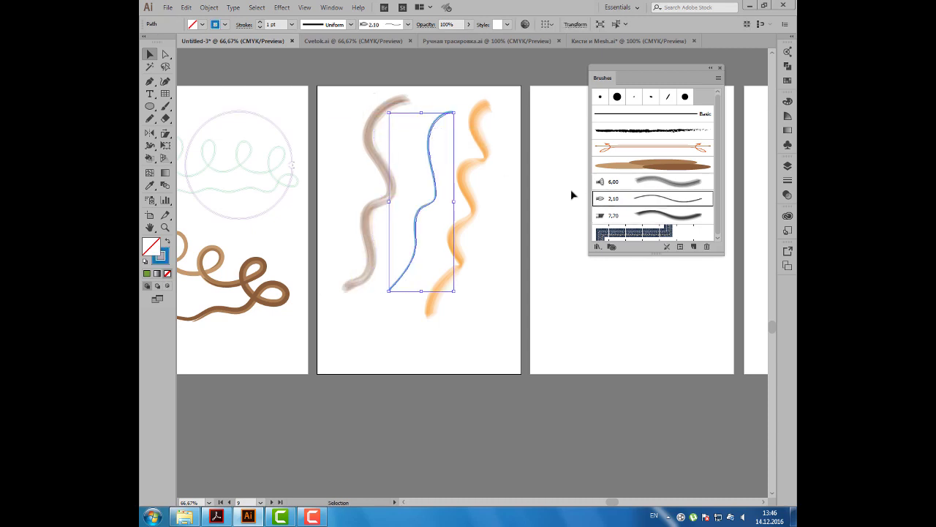
{"action": "left_click", "coordinate": [542, 196]}
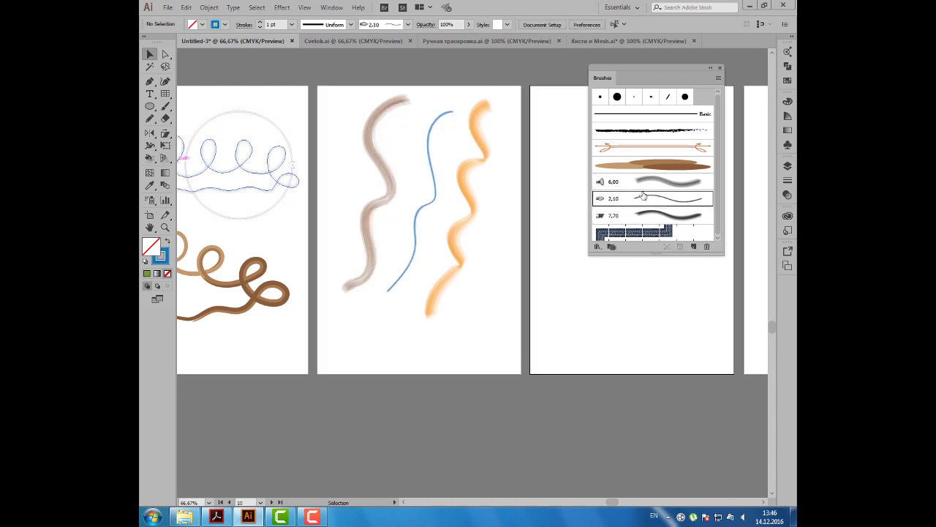